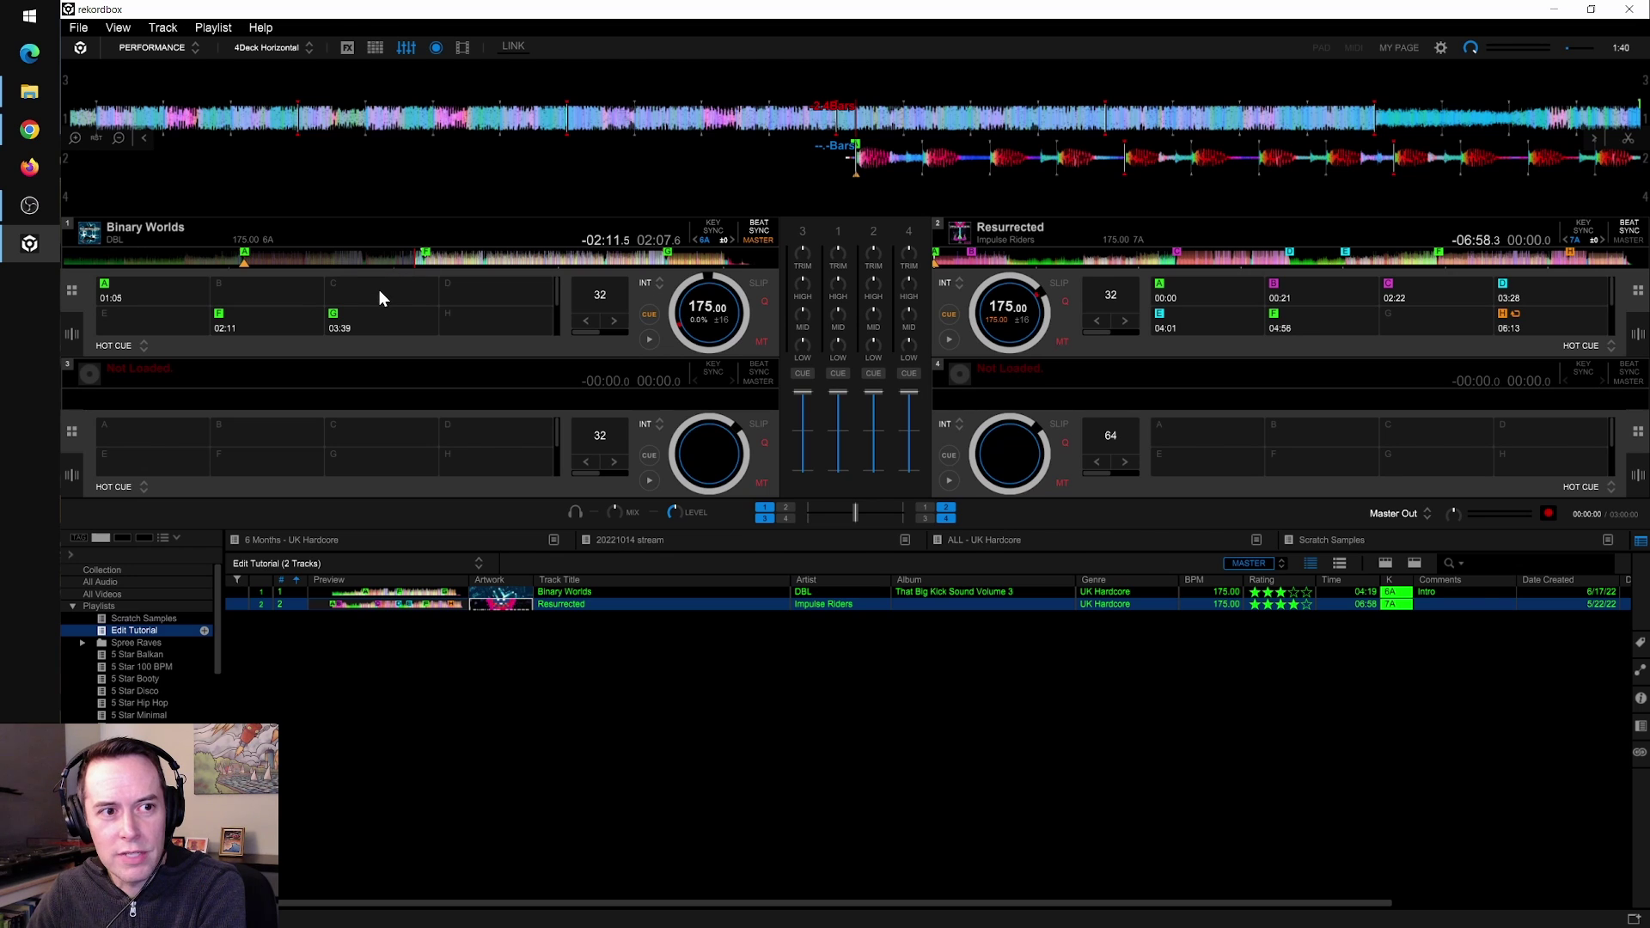
Review the controller's quantize settings in the preferences, then close them.
click(429, 284)
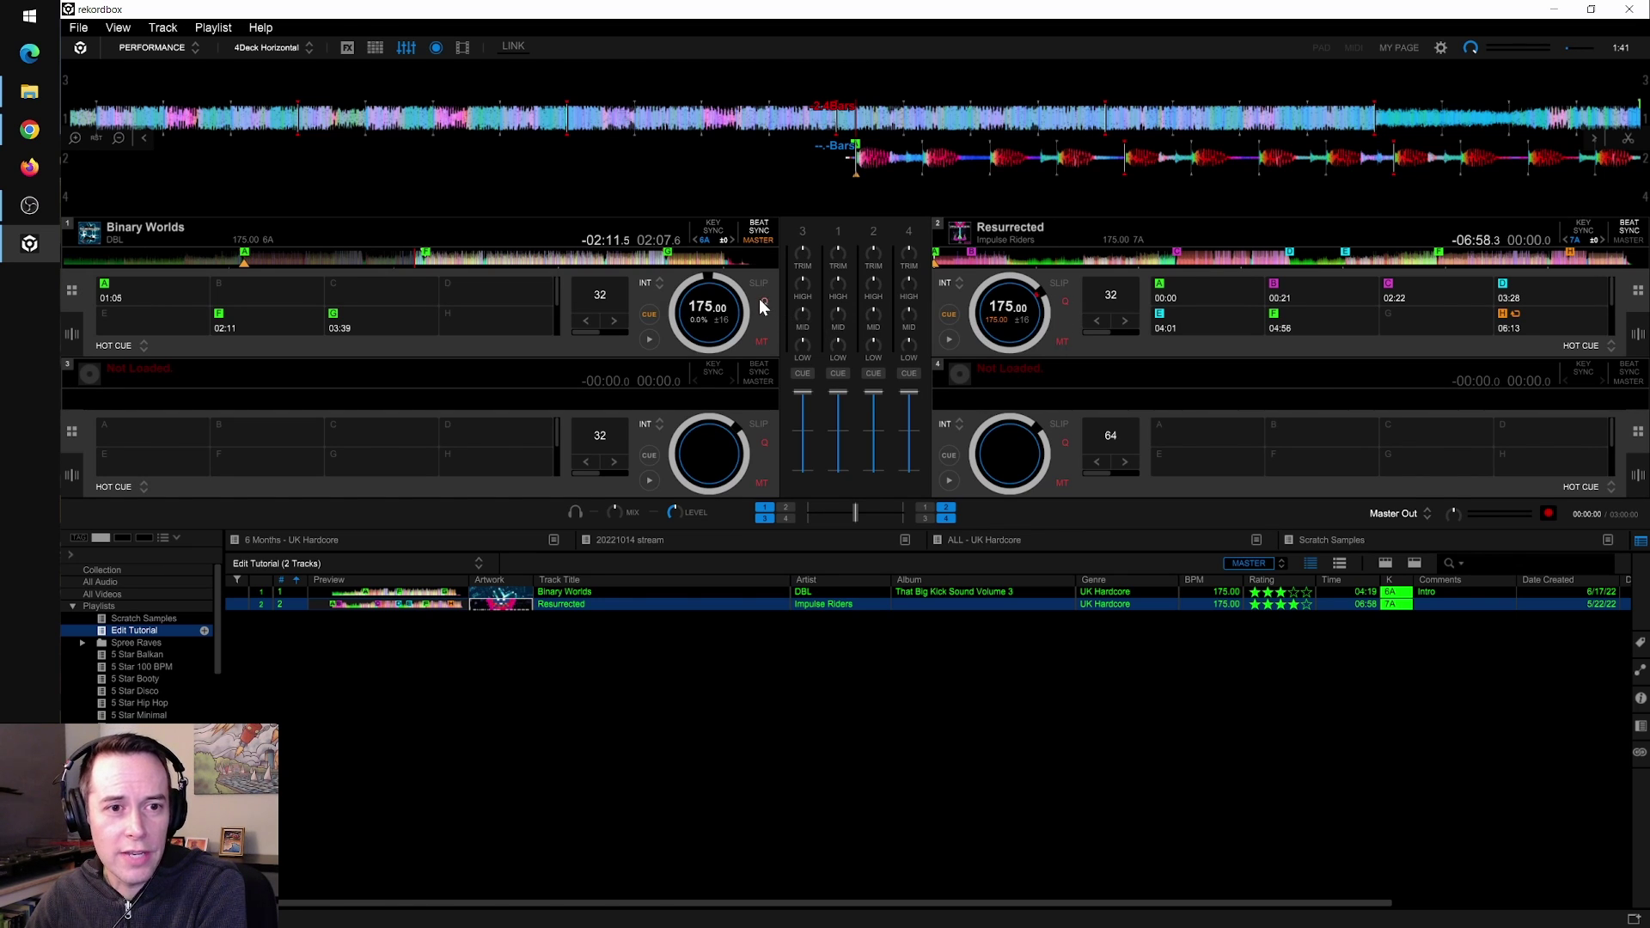
click(1441, 48)
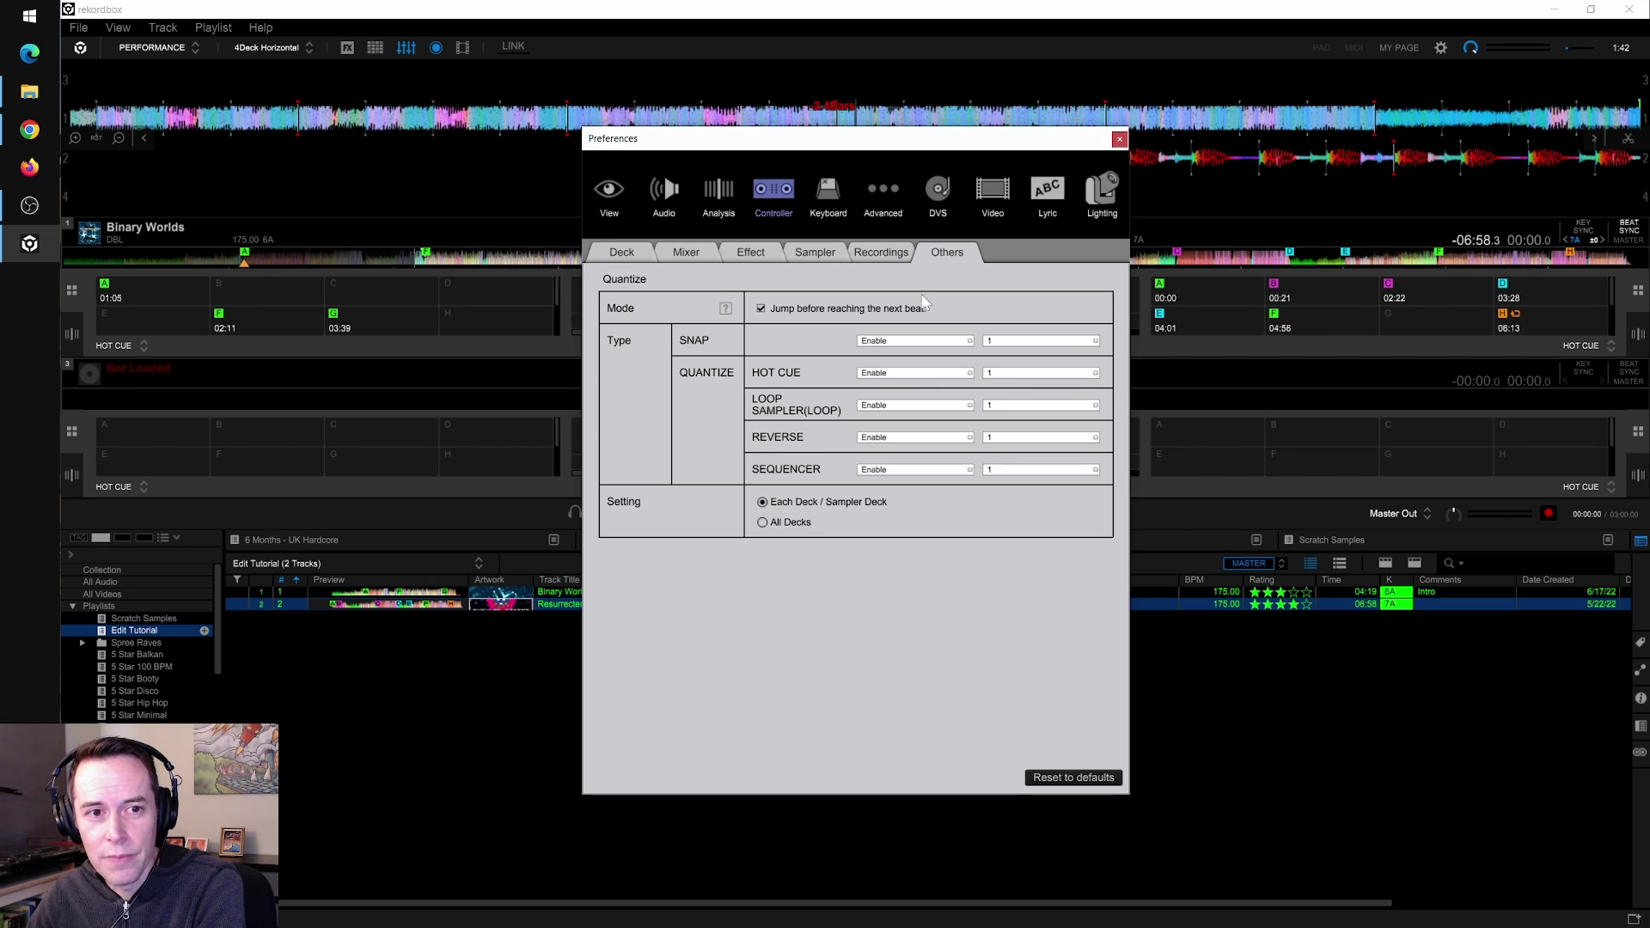
click(1120, 139)
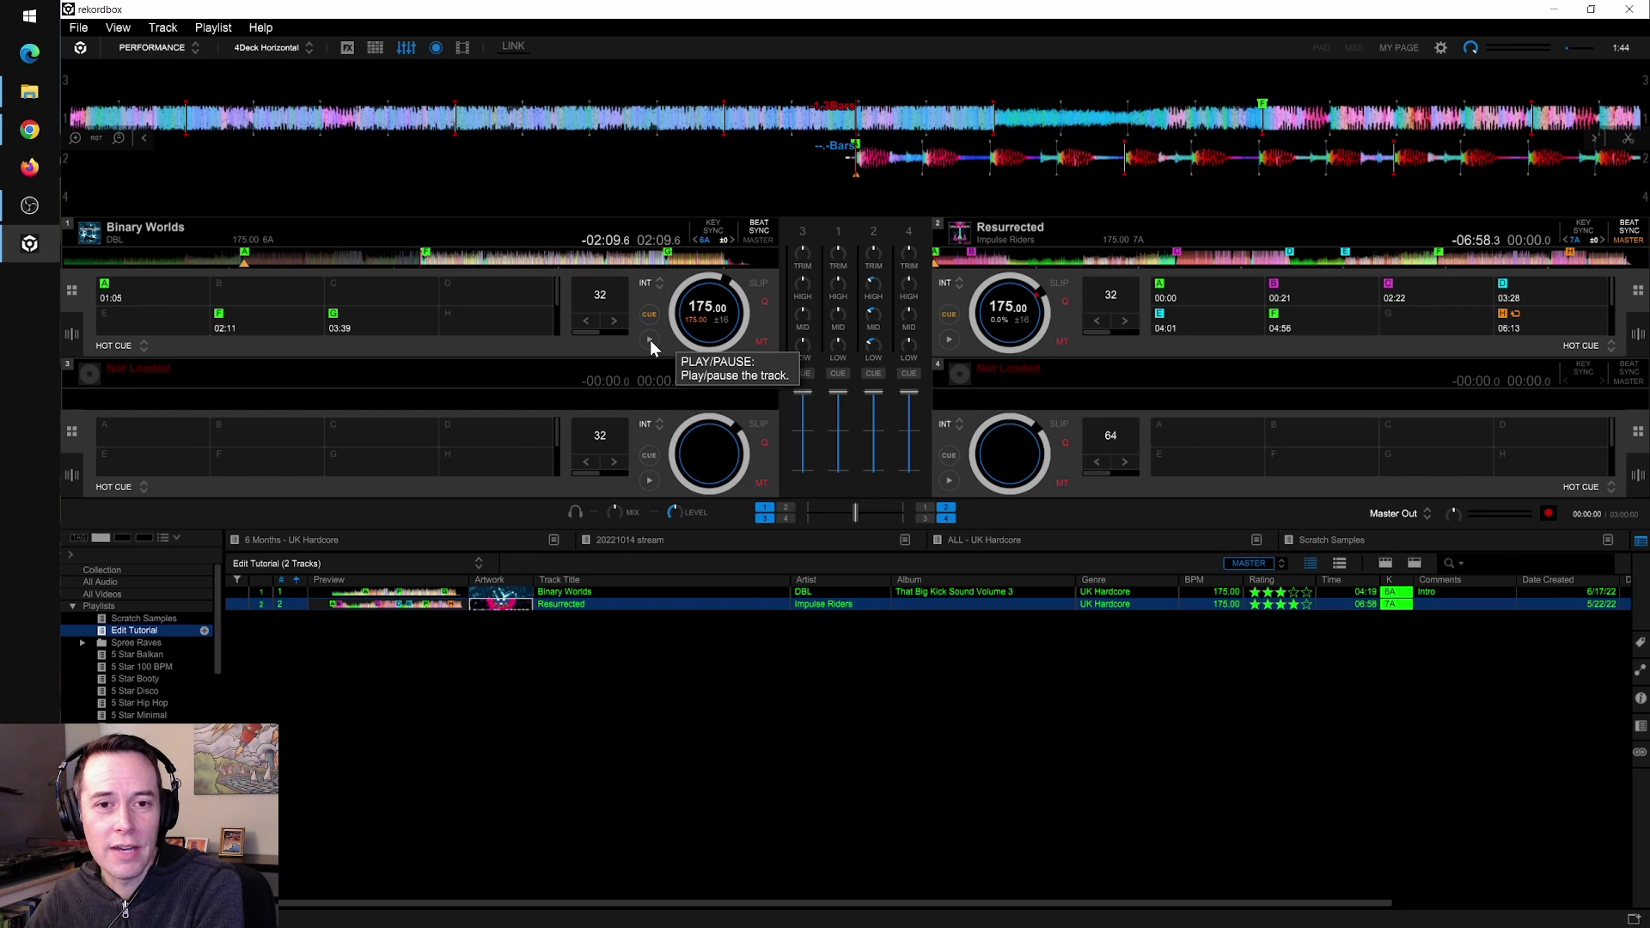
Start Binary Worlds and Resurrected playing together, and jump Resurrected ahead to hot cue C.
click(648, 339)
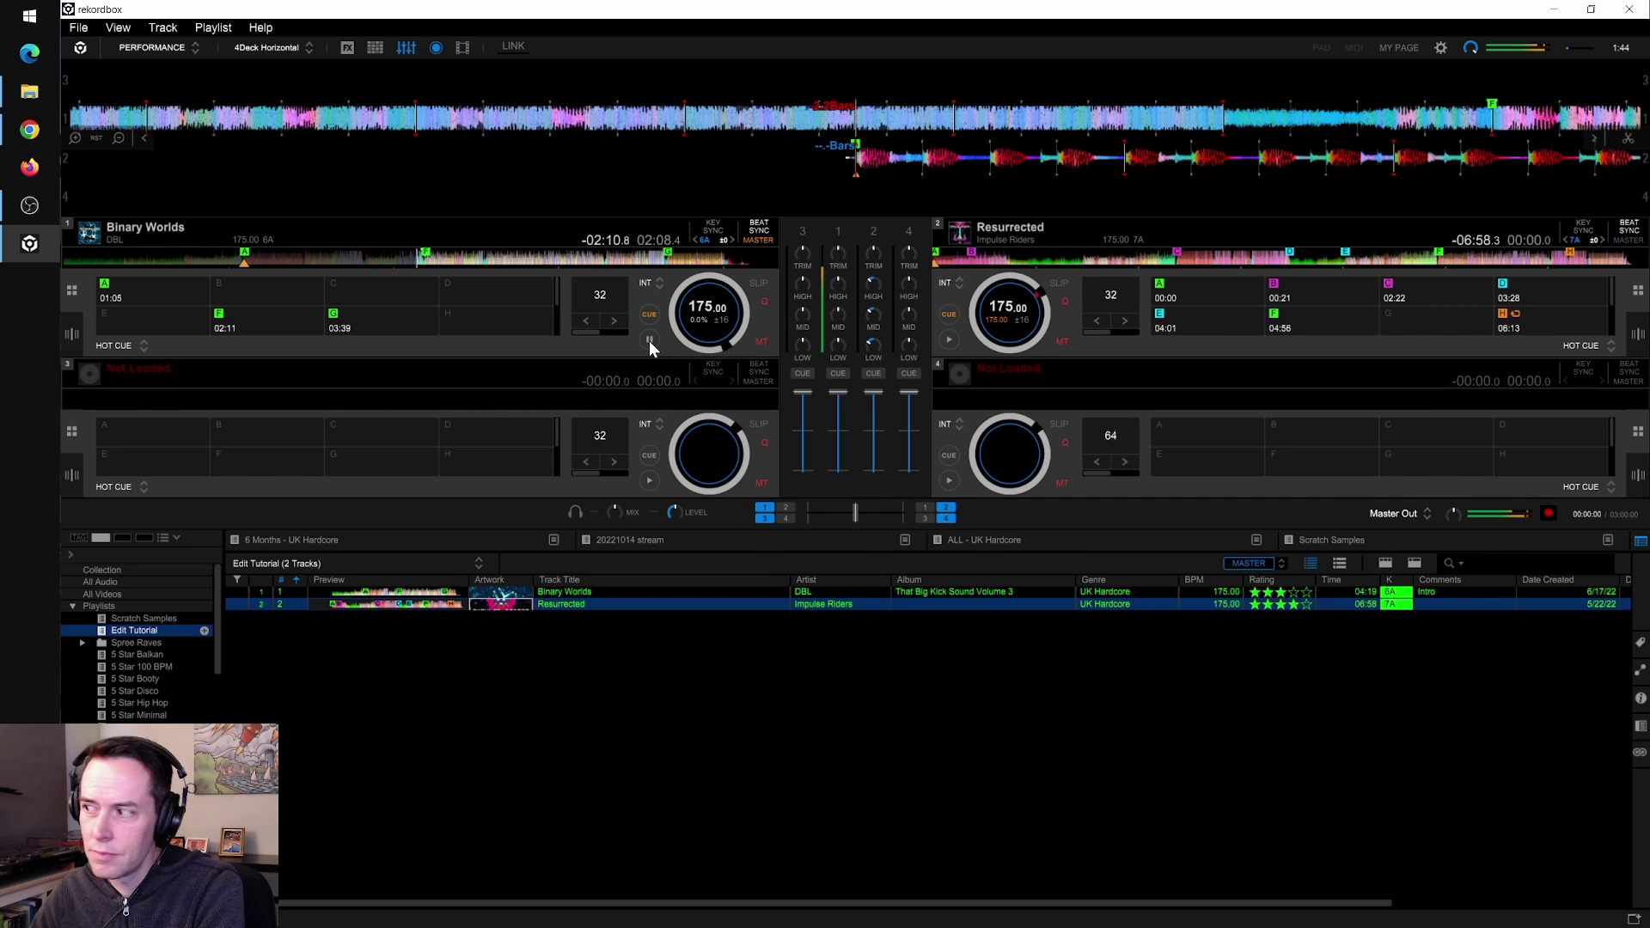
click(945, 350)
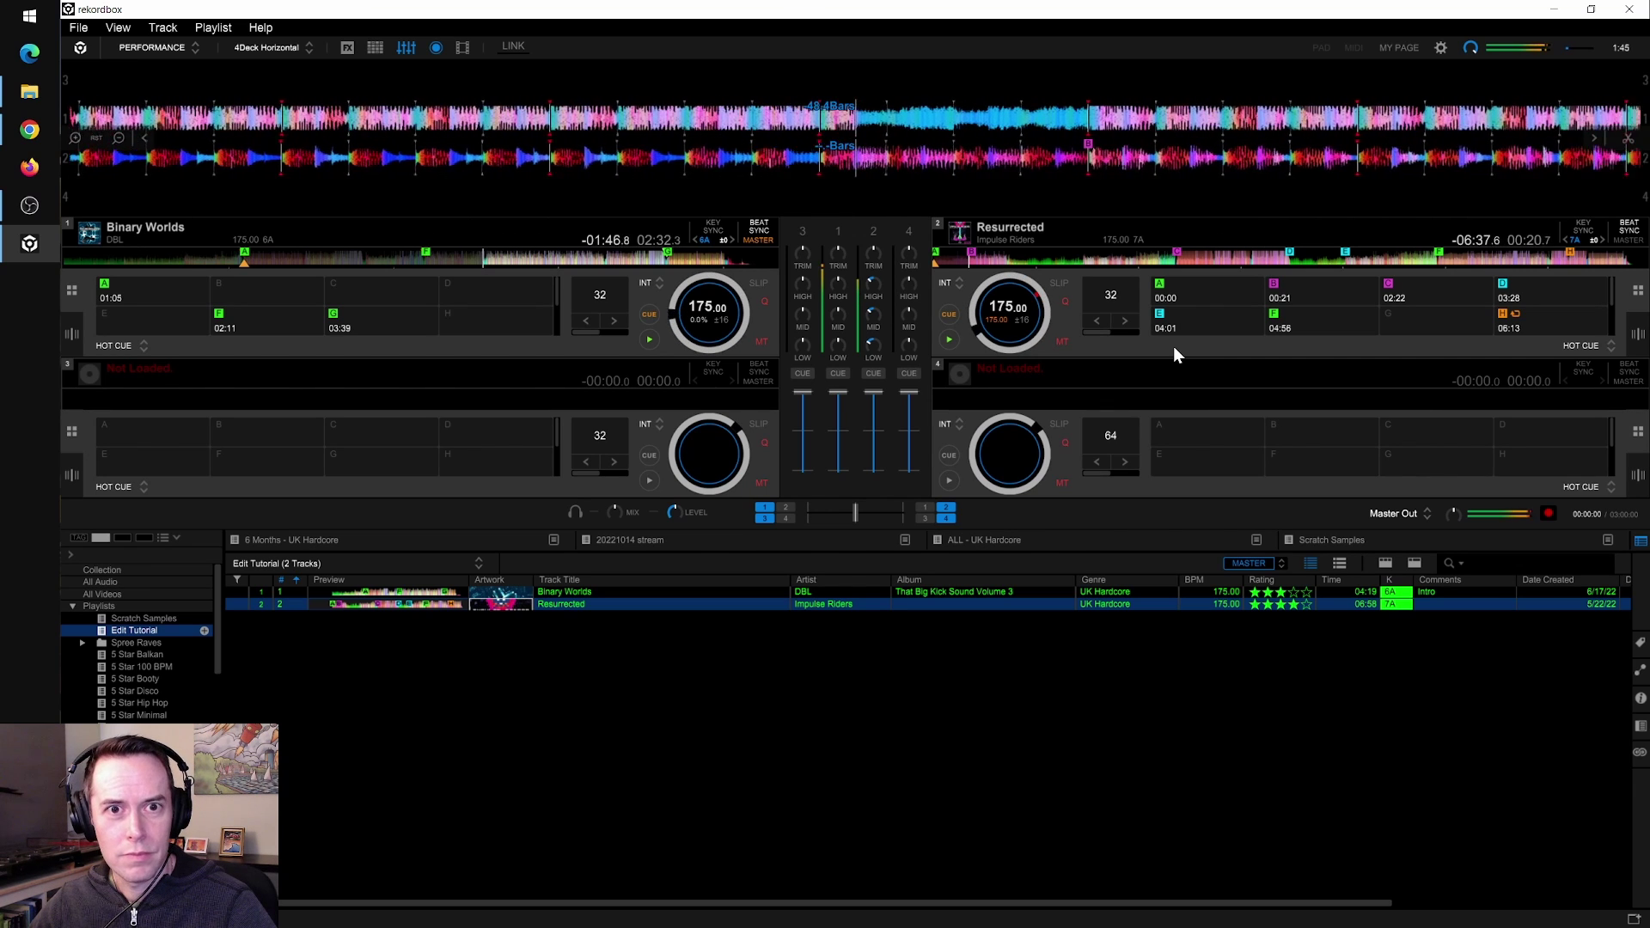
key(3)
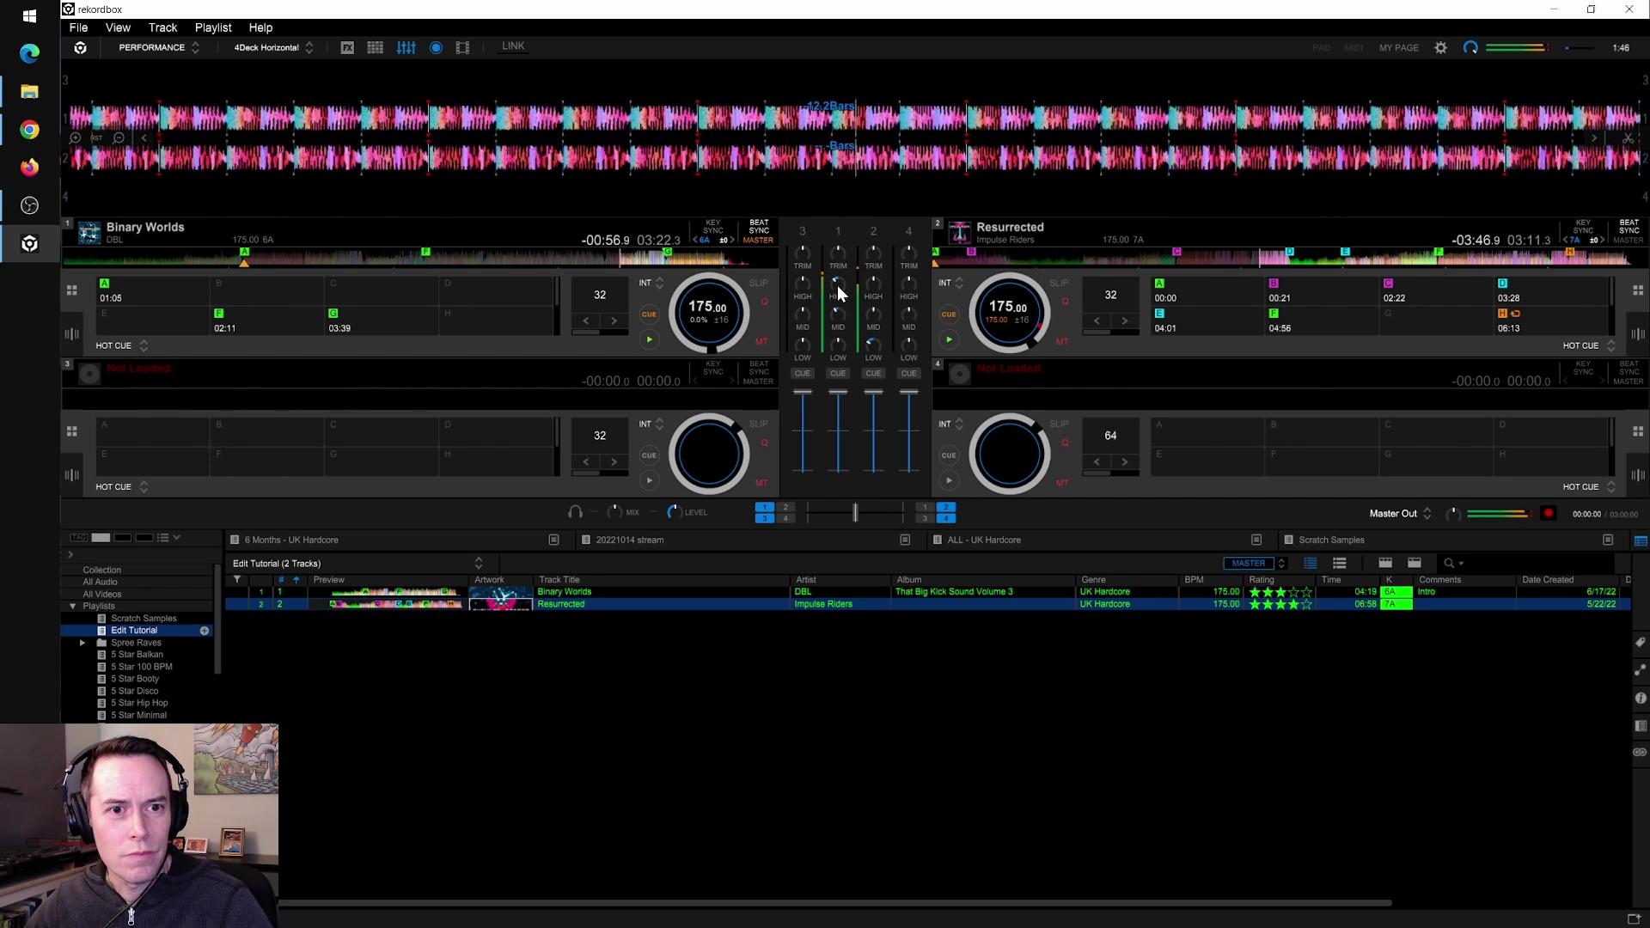
Turn down the EQ on Binary Worlds' channel to hand over to Resurrected, and pause both decks.
drag(837, 285, 847, 349)
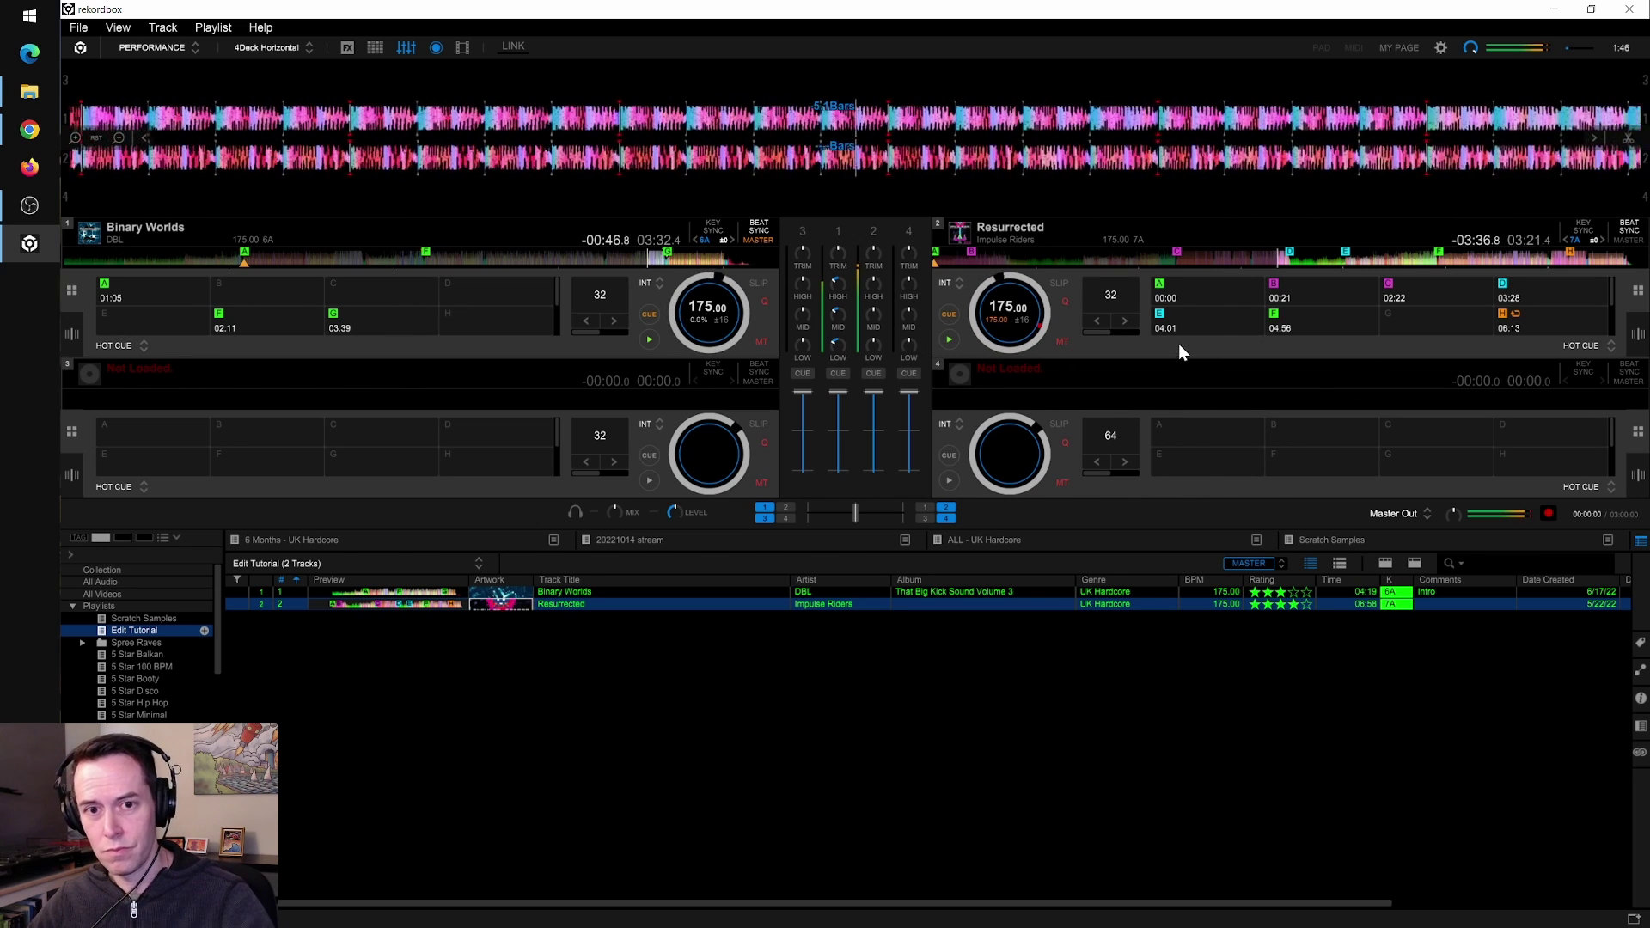
click(652, 337)
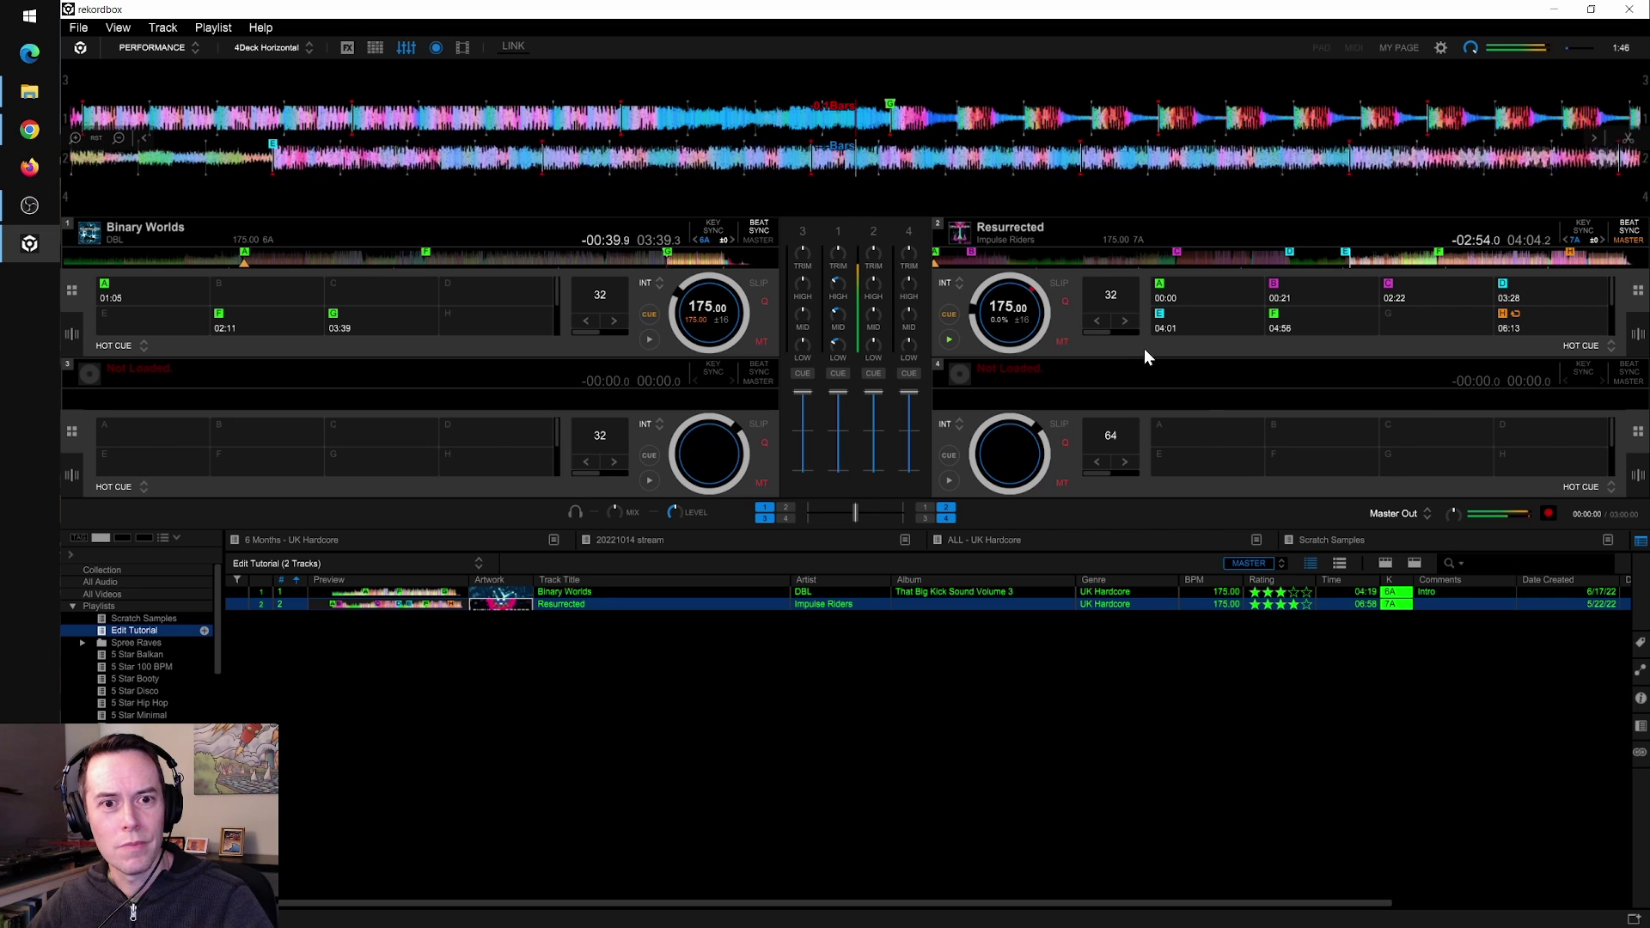
click(948, 340)
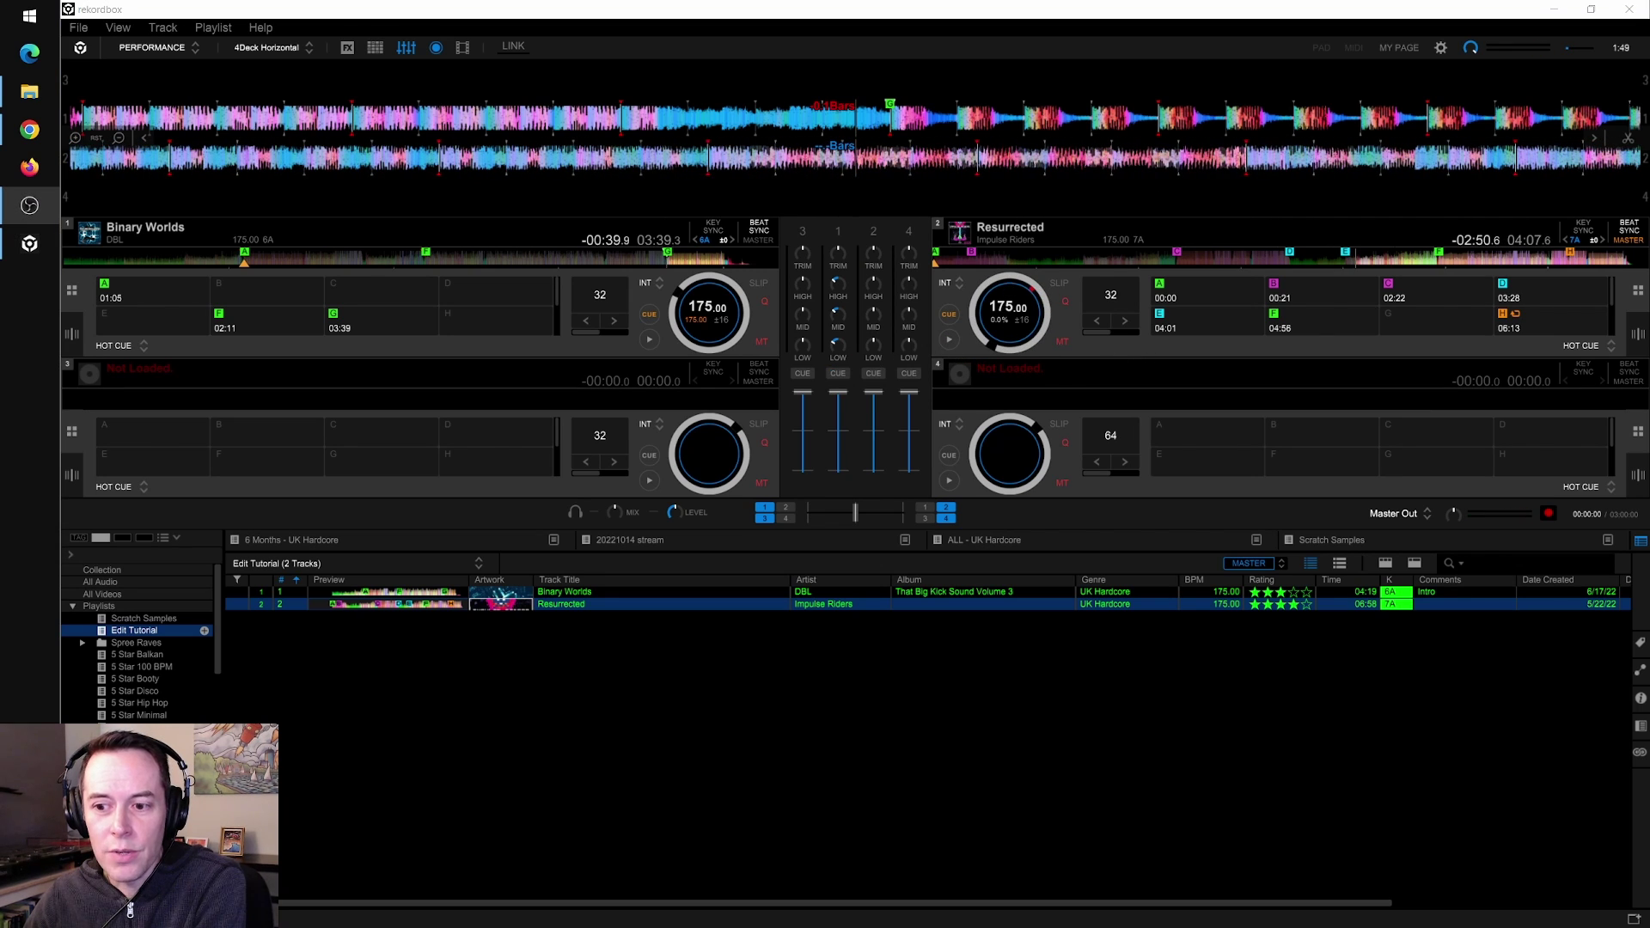
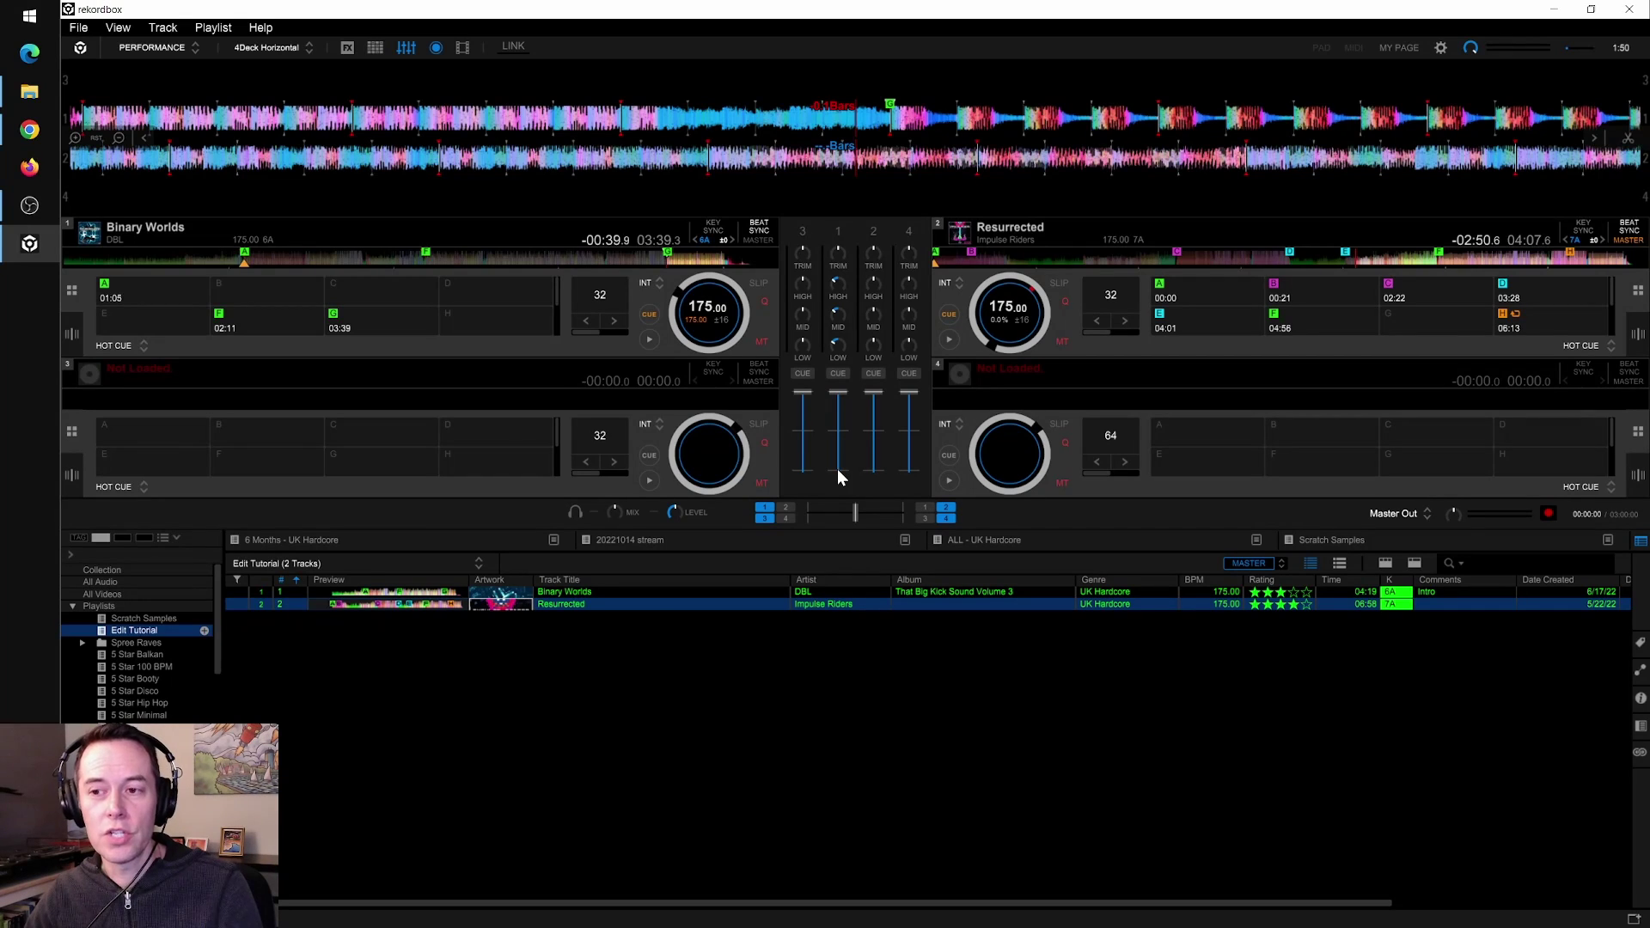
Try out hot cue H on Resurrected, recalling it again from a point just before it.
click(1545, 322)
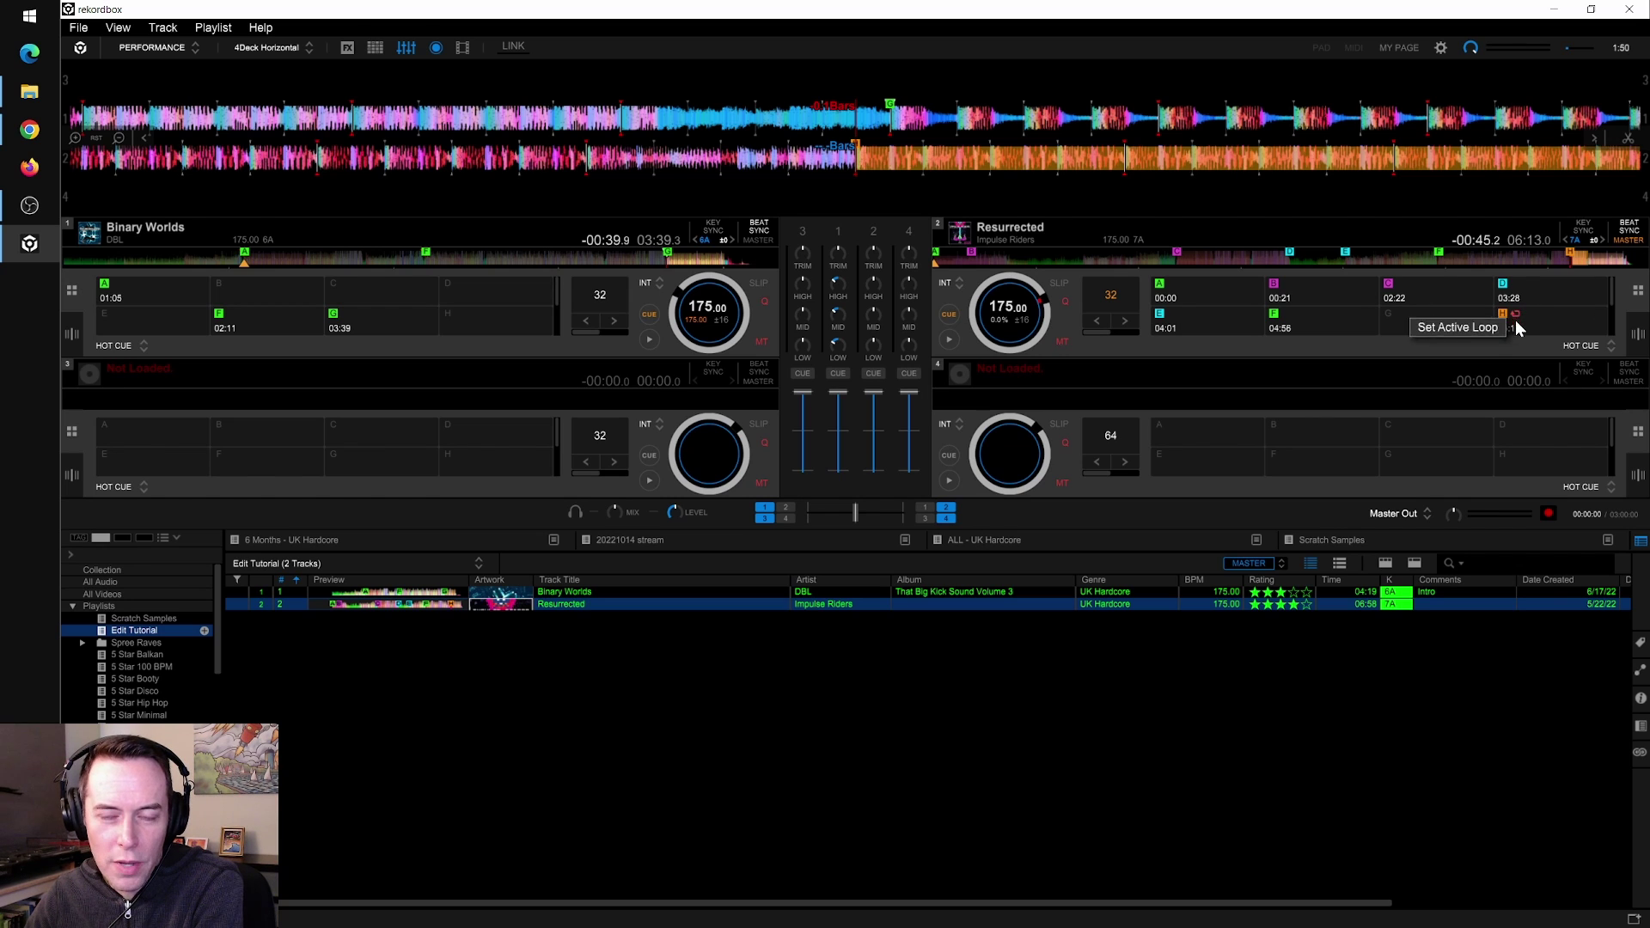
click(1562, 260)
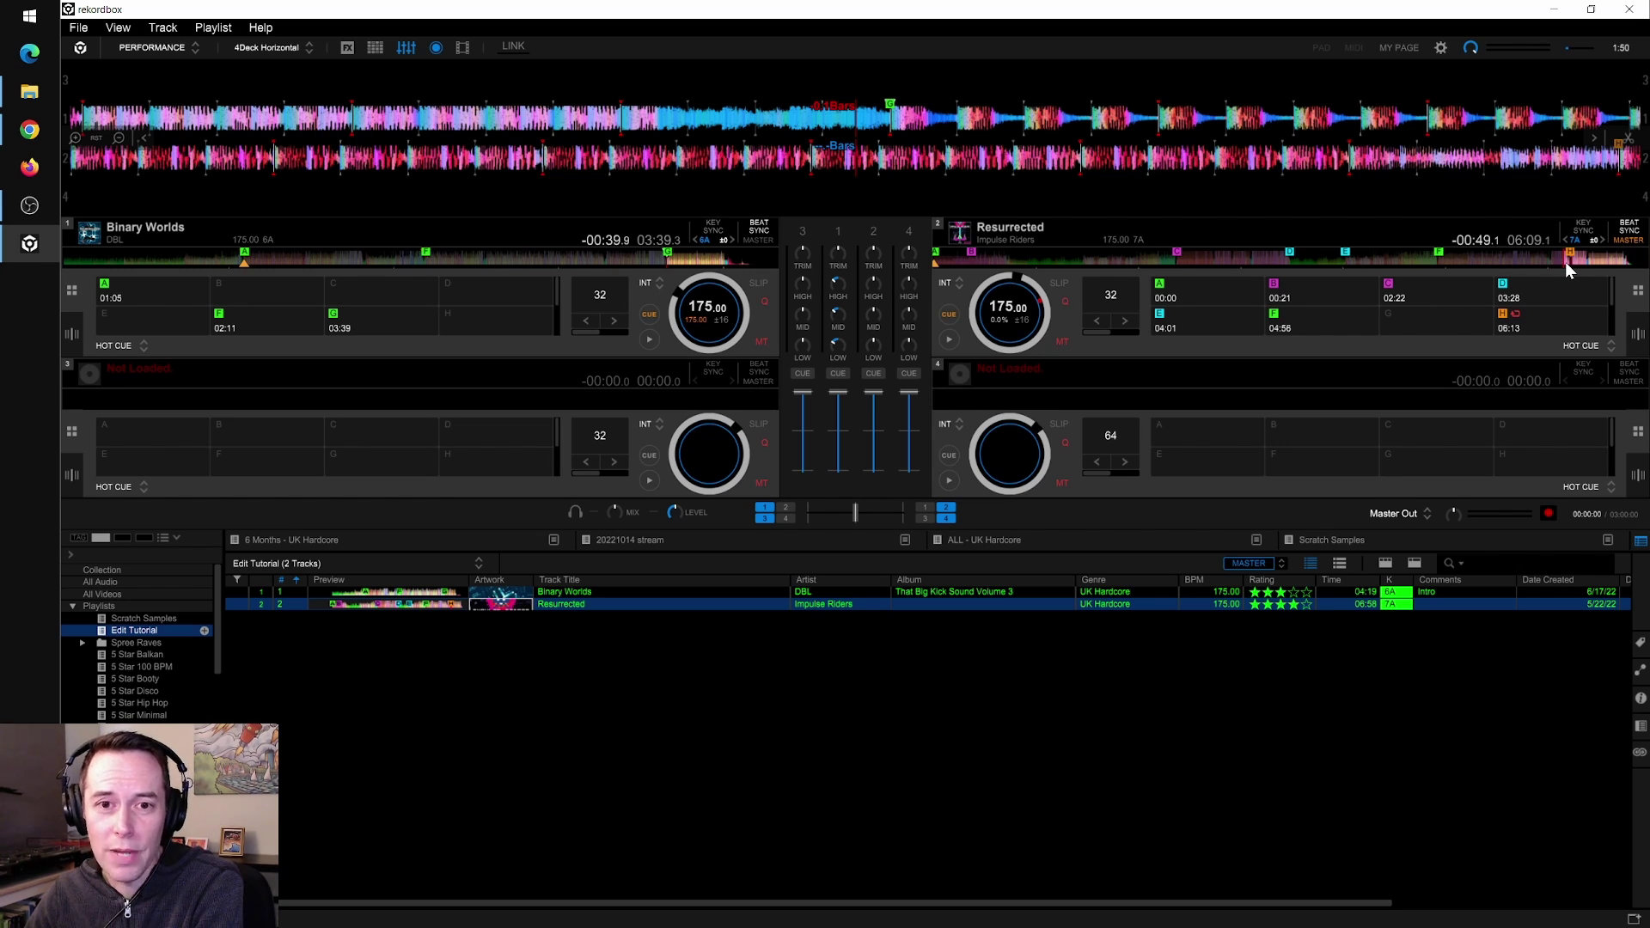
click(1539, 321)
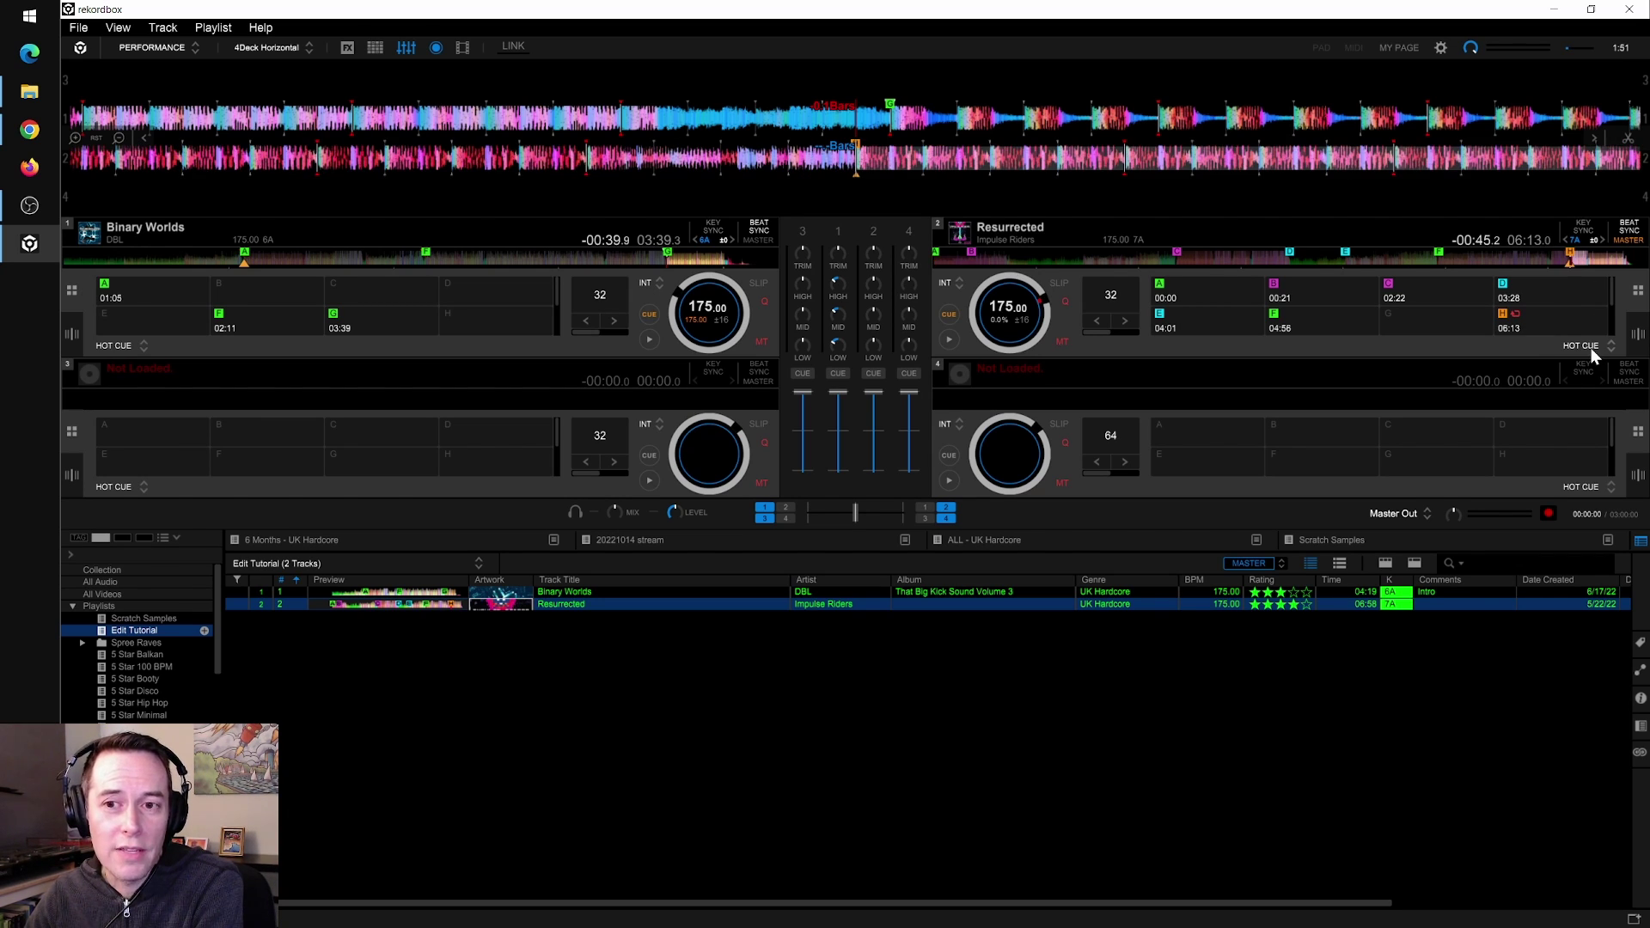
Show memory cues on Resurrected's deck and store a 32-beat loop starting at hot cue H as a memory cue.
click(1590, 348)
click(1587, 548)
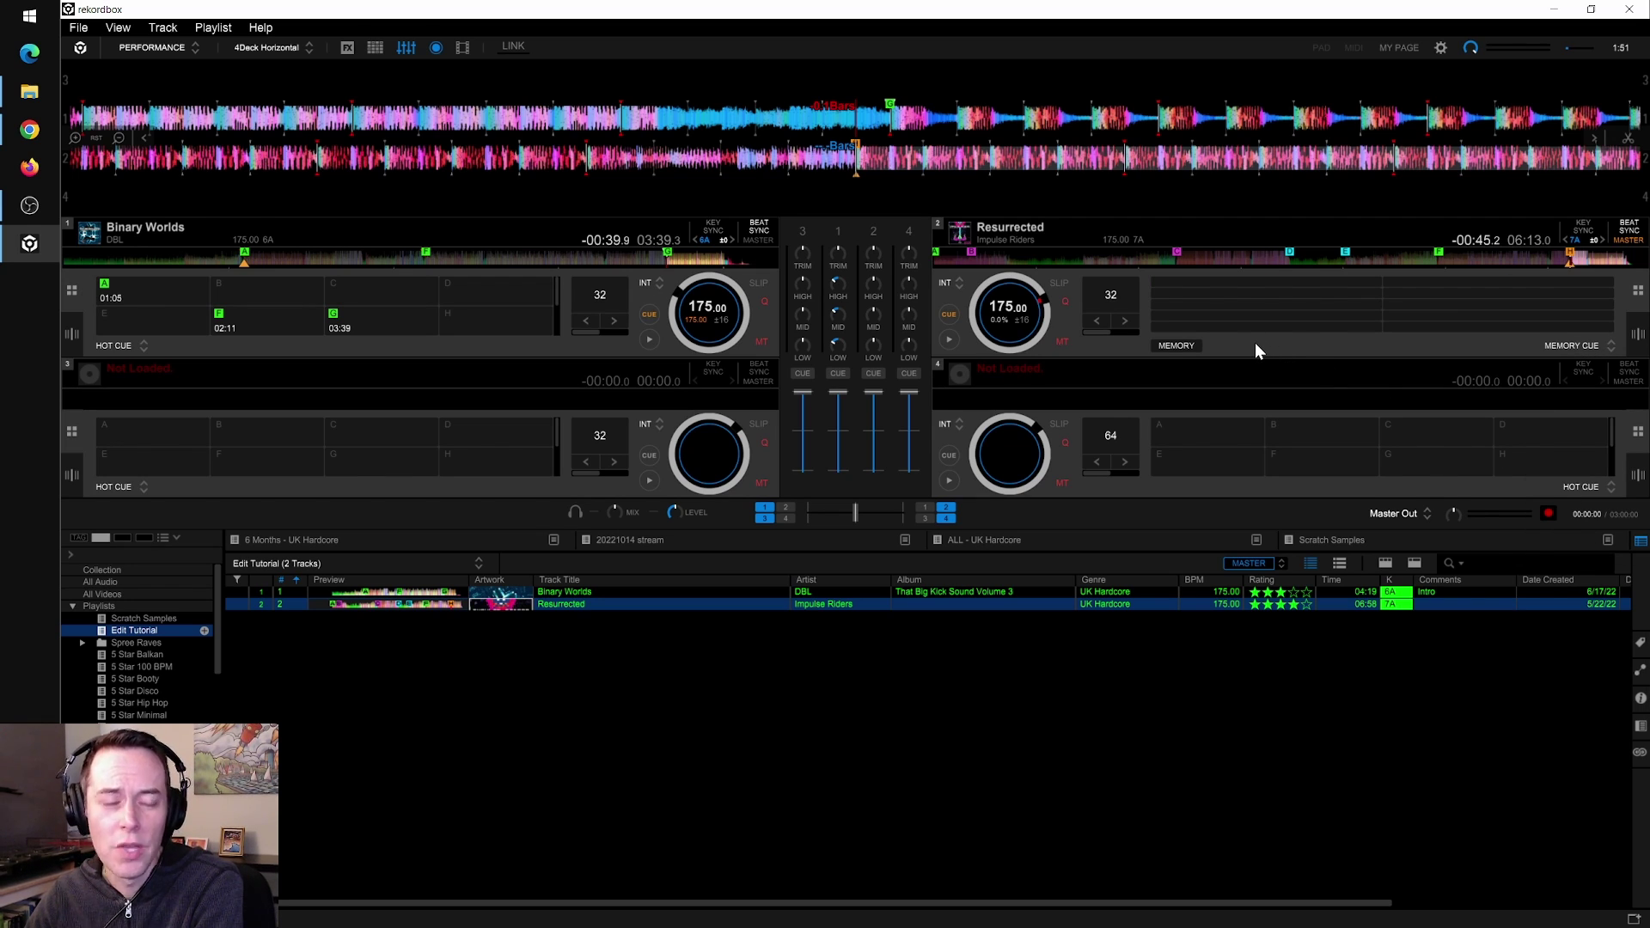
click(1112, 298)
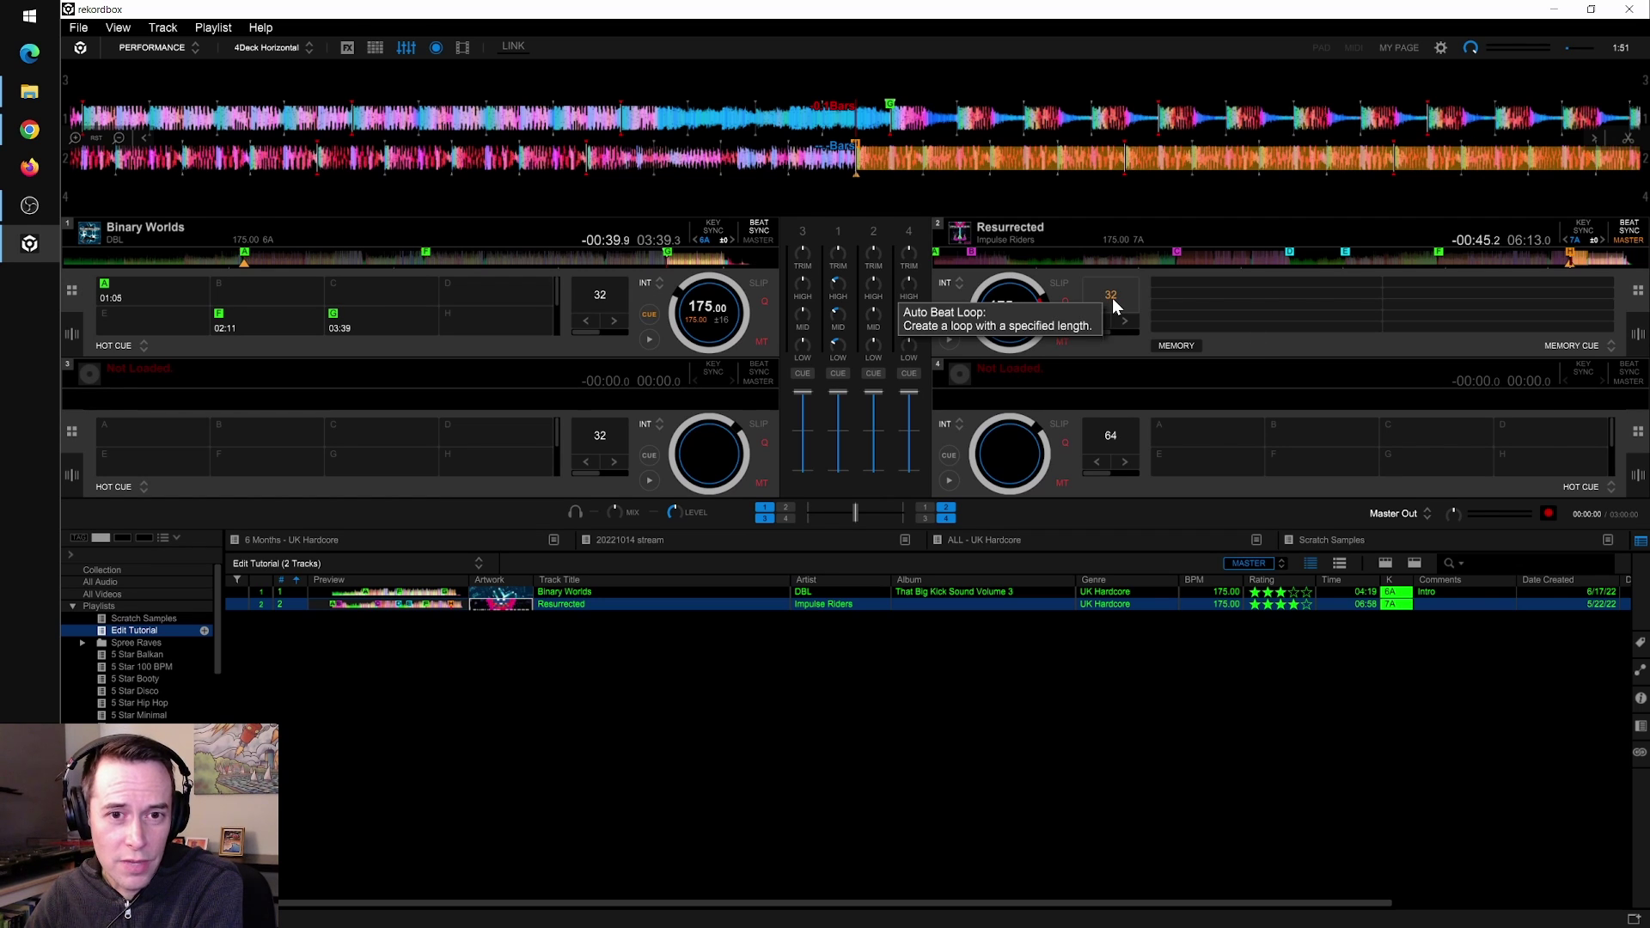
click(1177, 346)
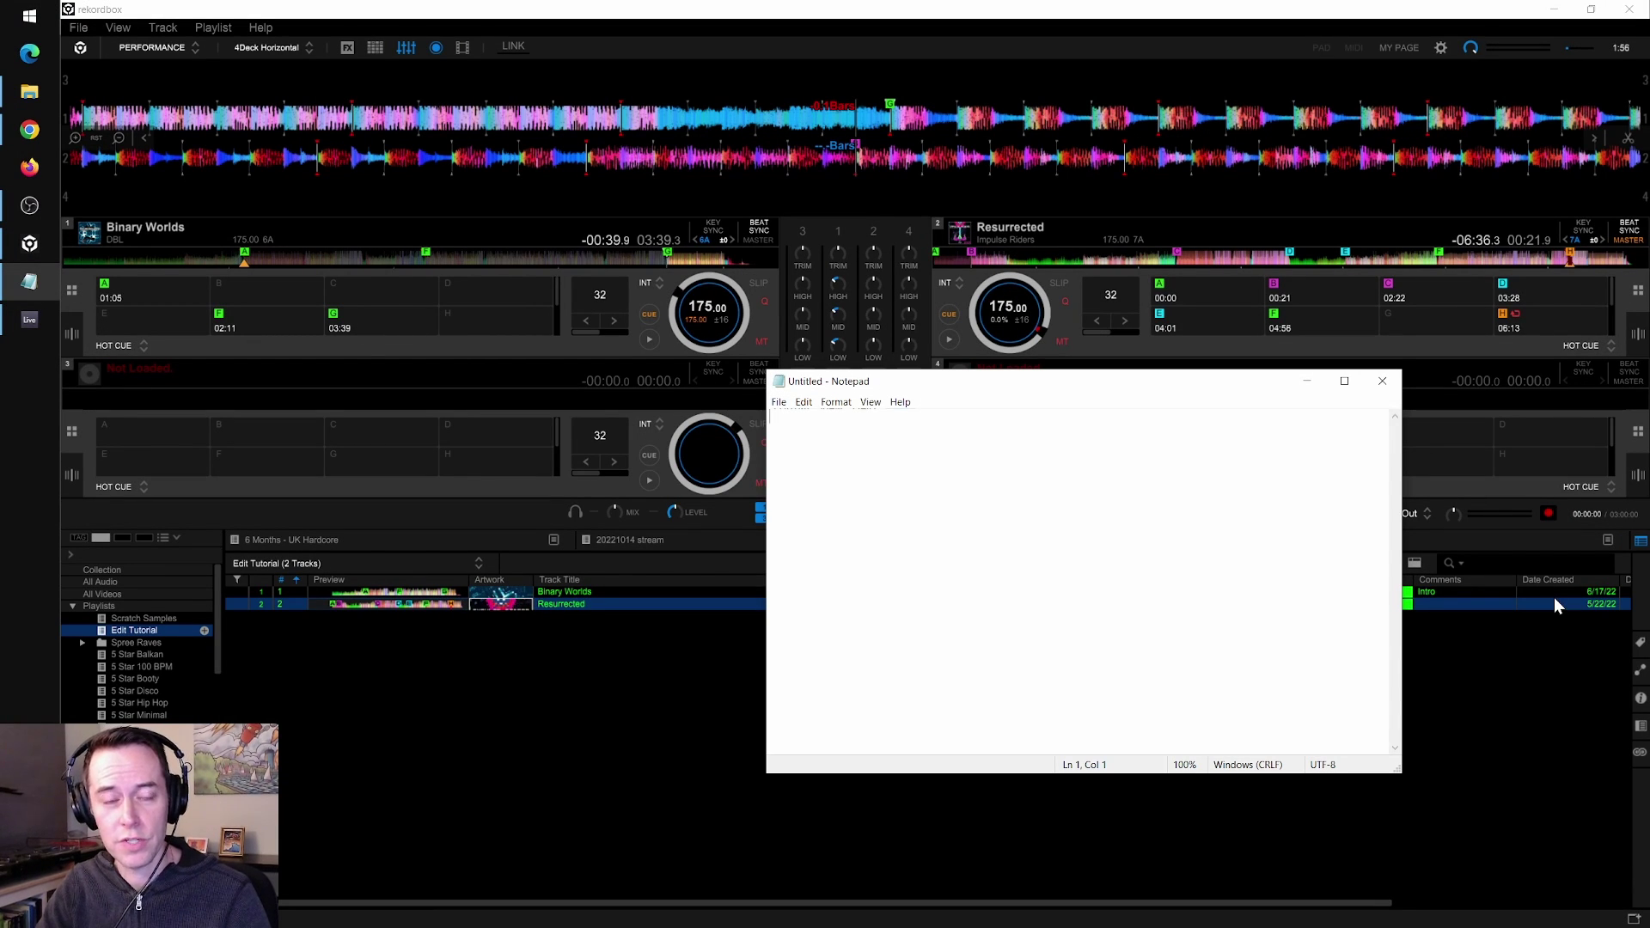
In a blank Notepad document, note the tempo 175 and, after an empty line, the cut "B 21 > C 2:22".
text(175  )
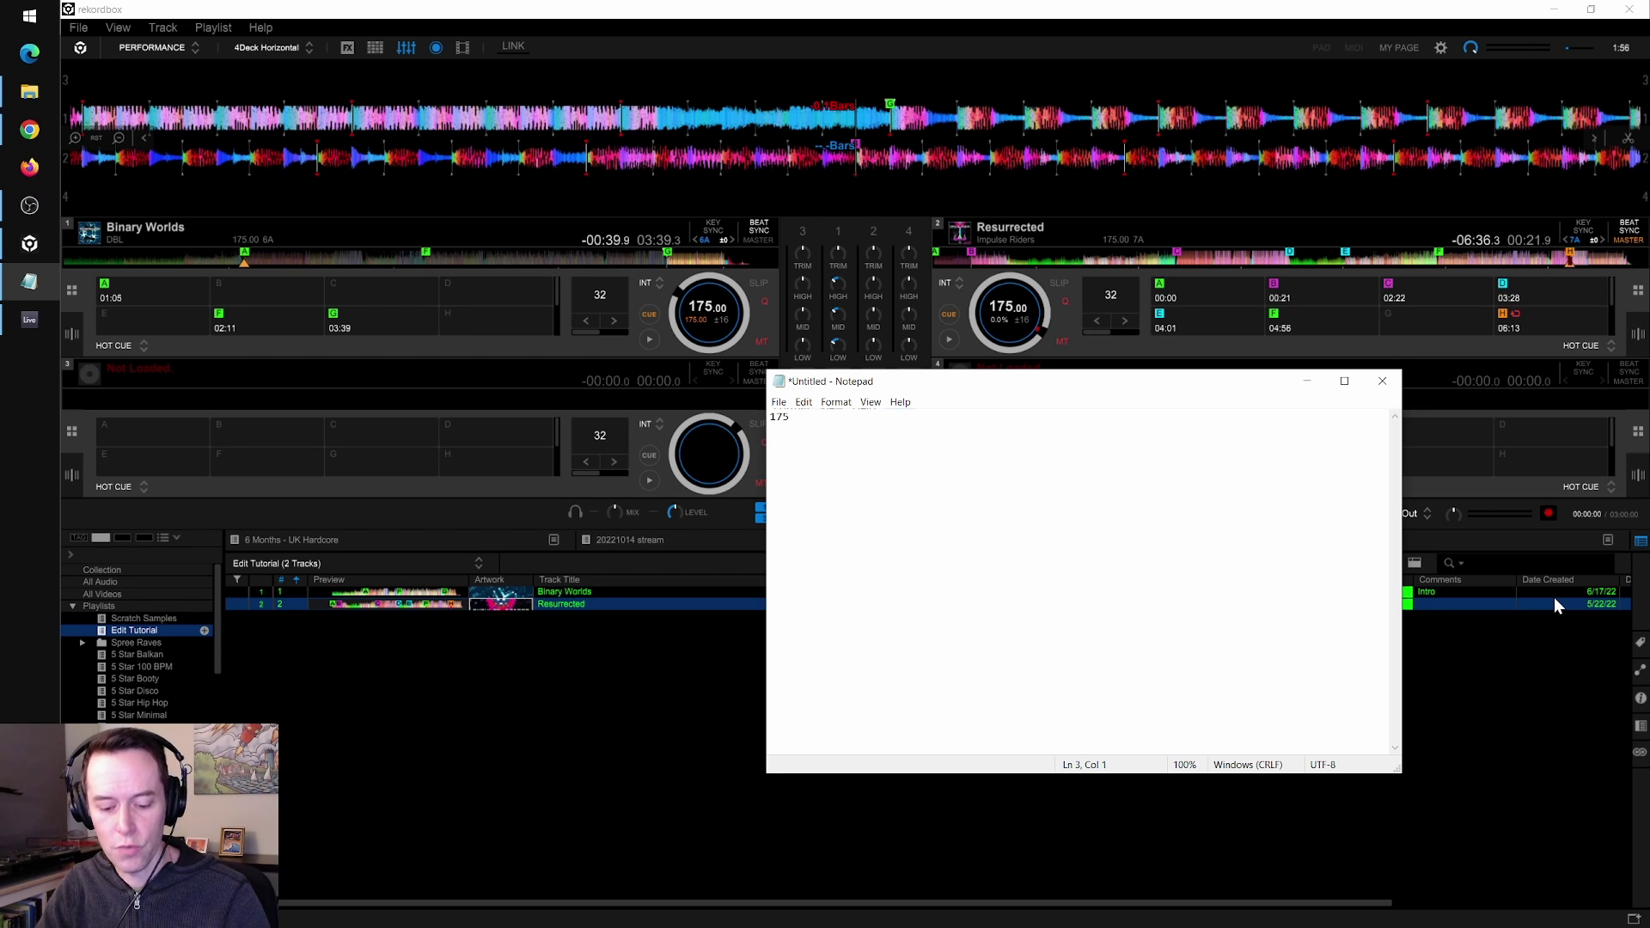
text(B 2)
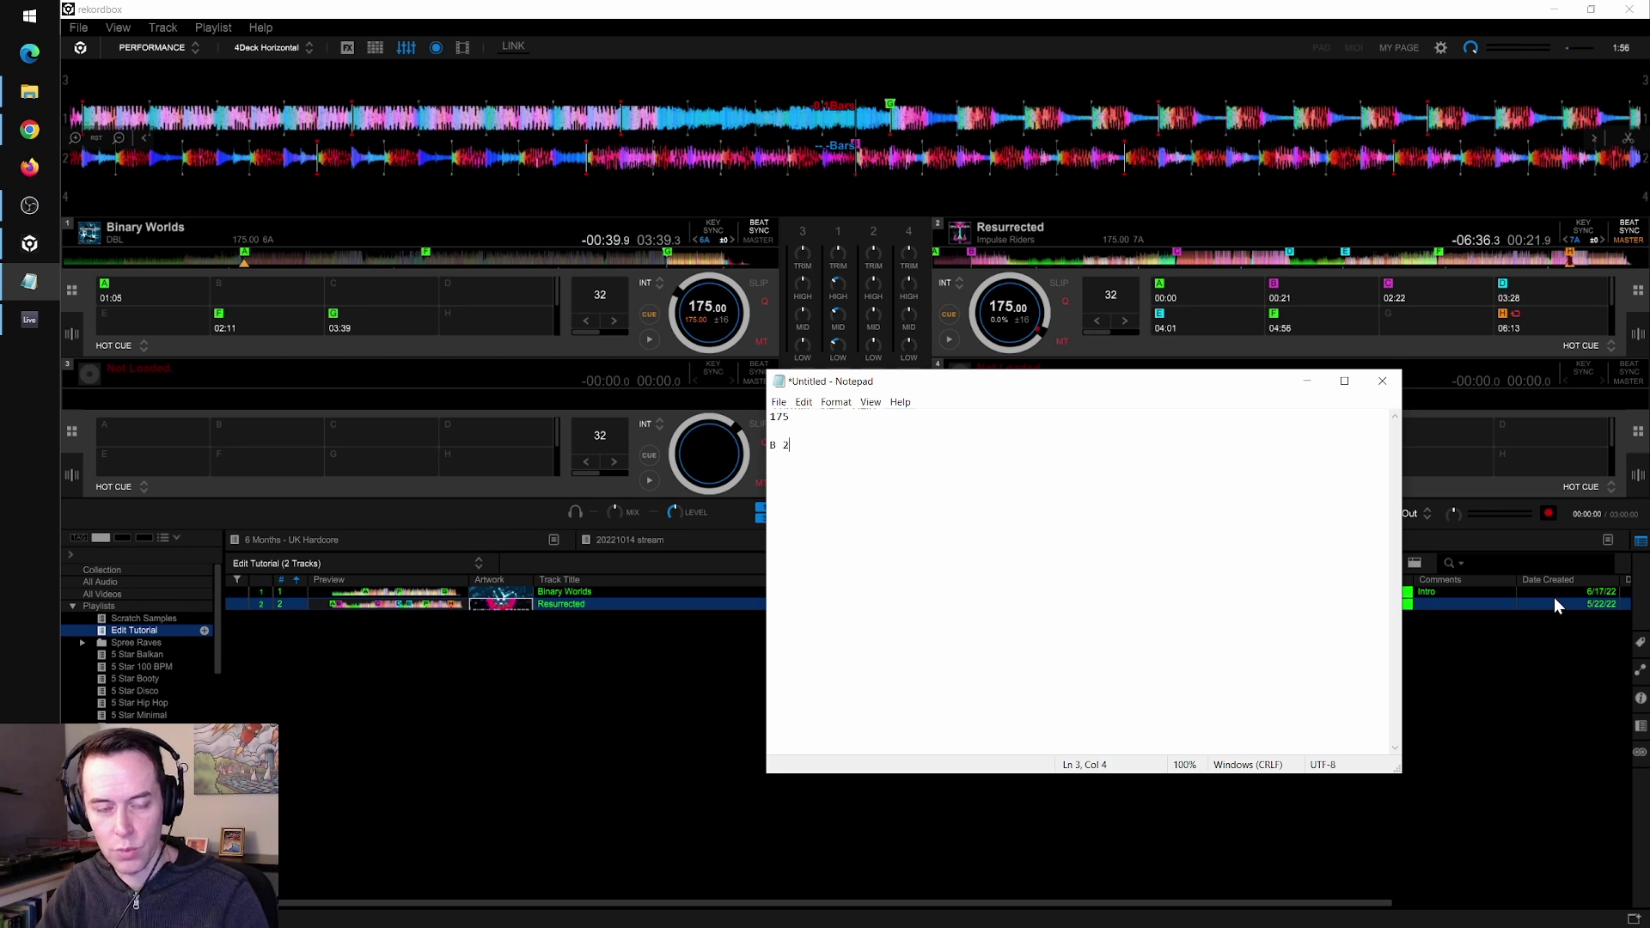
text(1 > C 2:22)
key(Return)
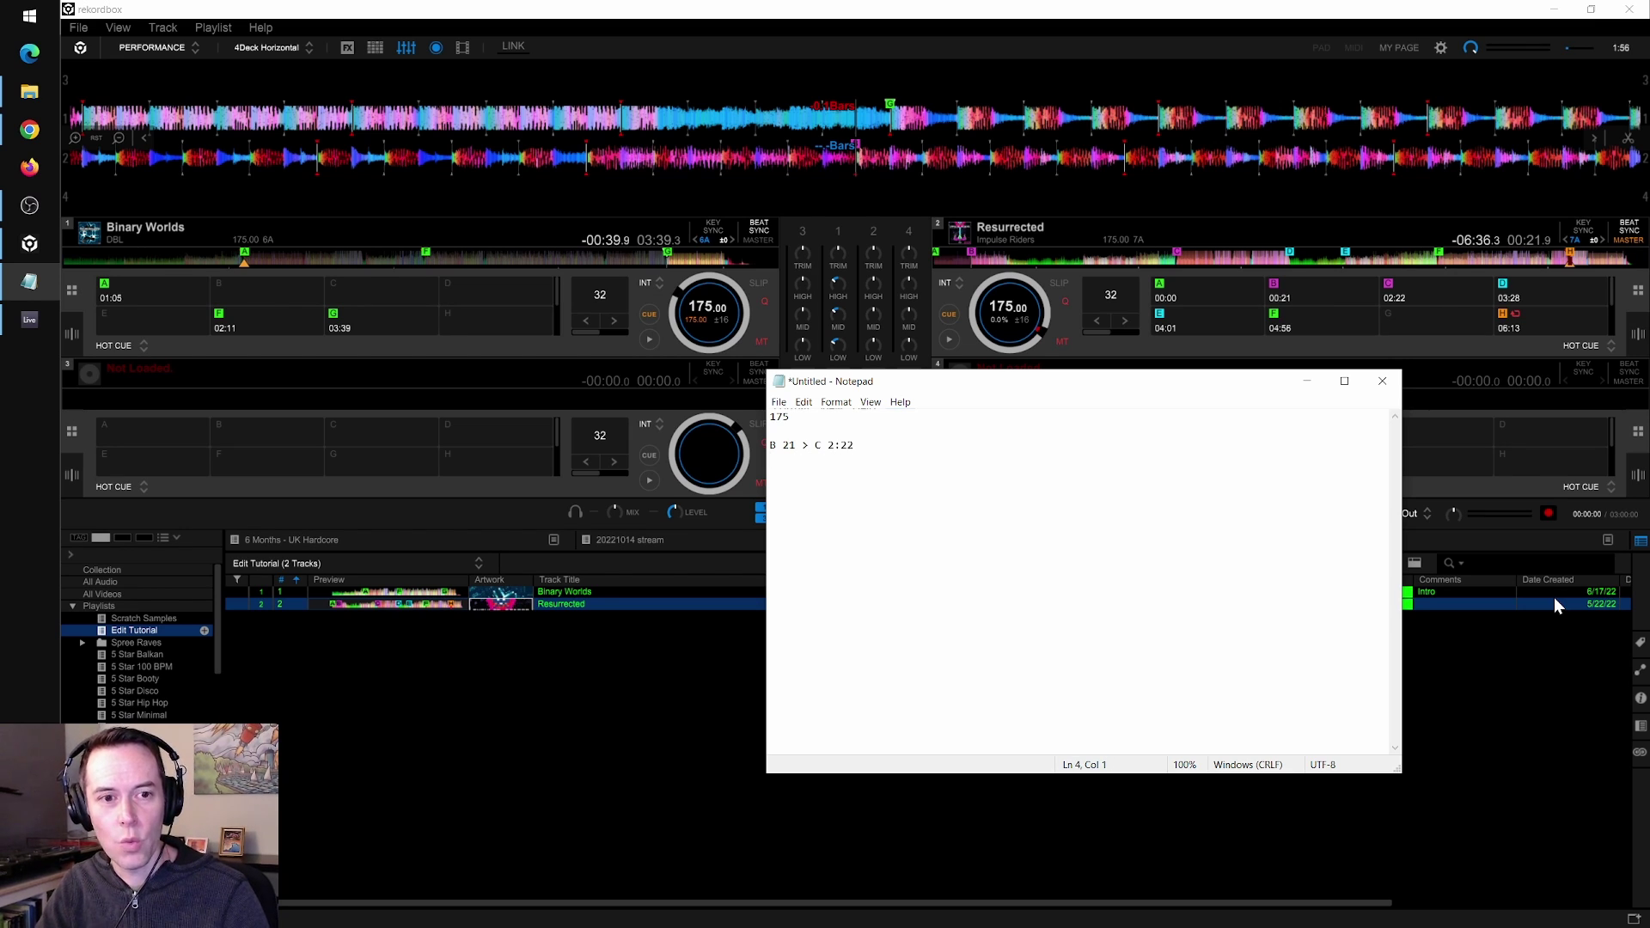
Add the cut "D 3:28 > E 4:01" and, after an empty line, "H 6:13 ONE 32 BEAT LOOP".
text(D )
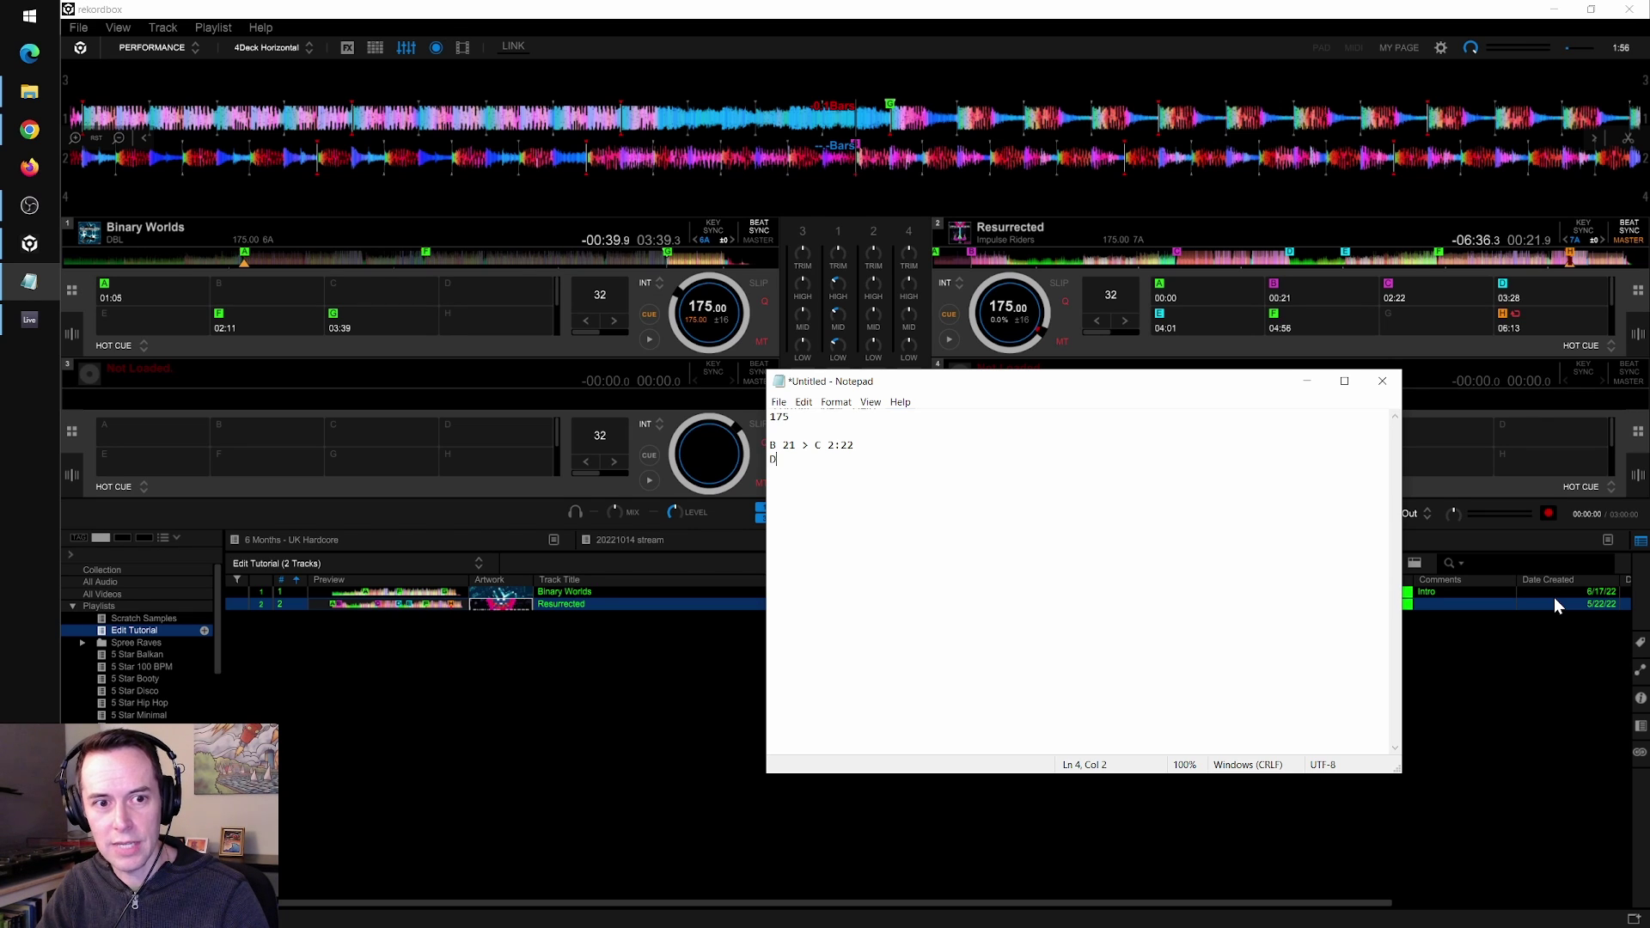
text(3:28 > E 4:)
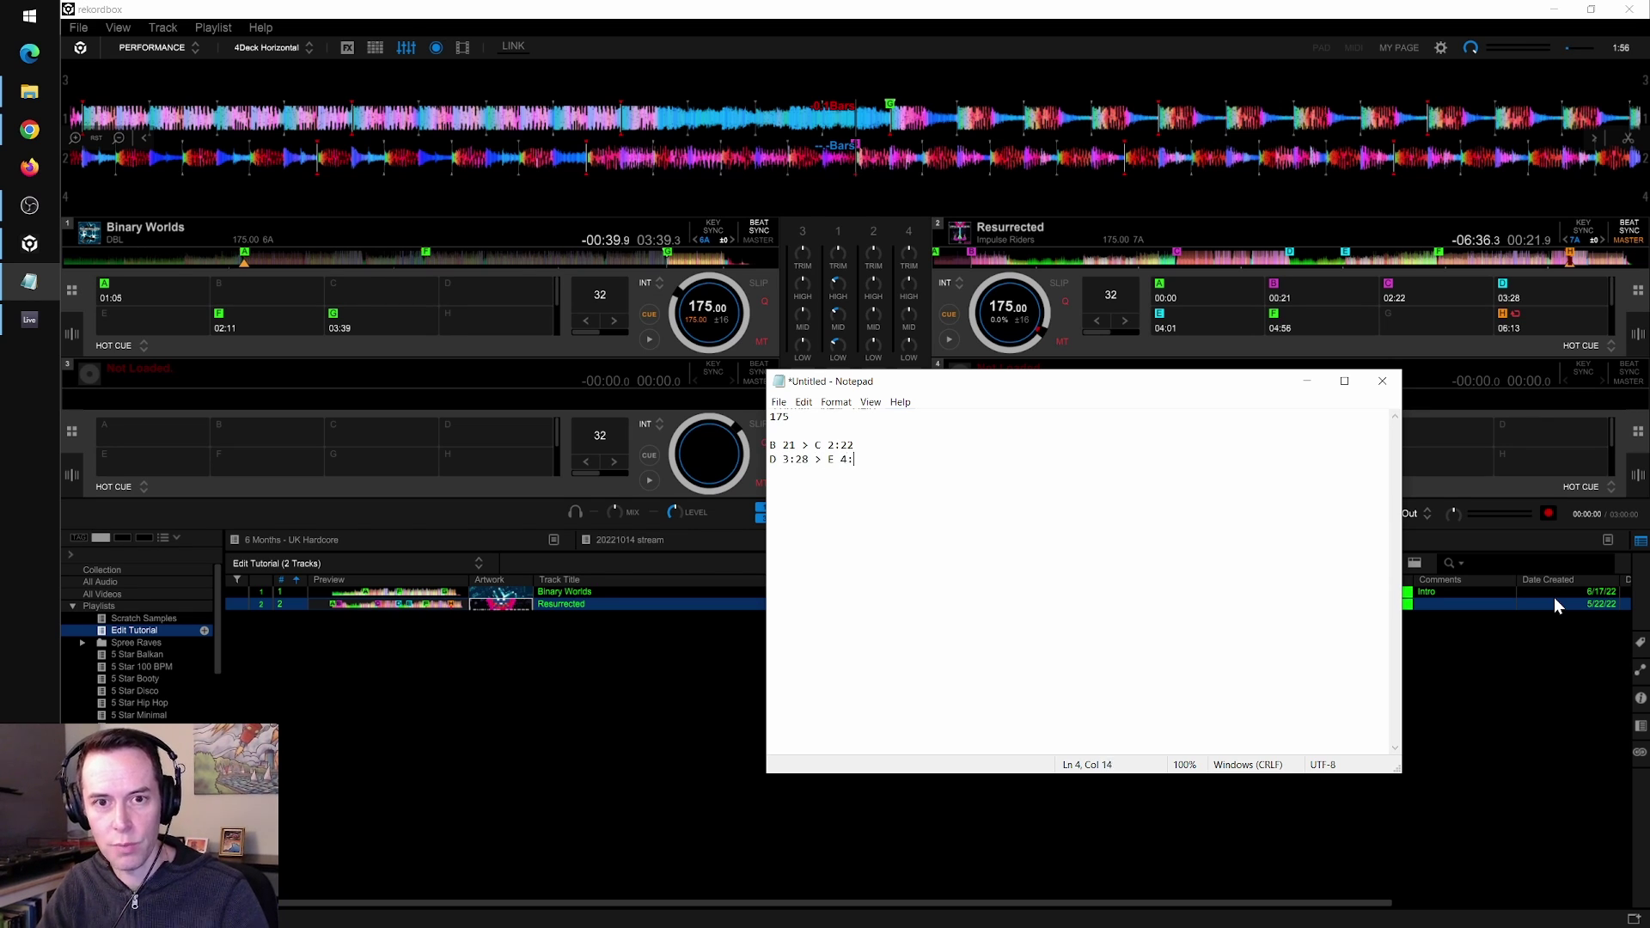
text(01  H)
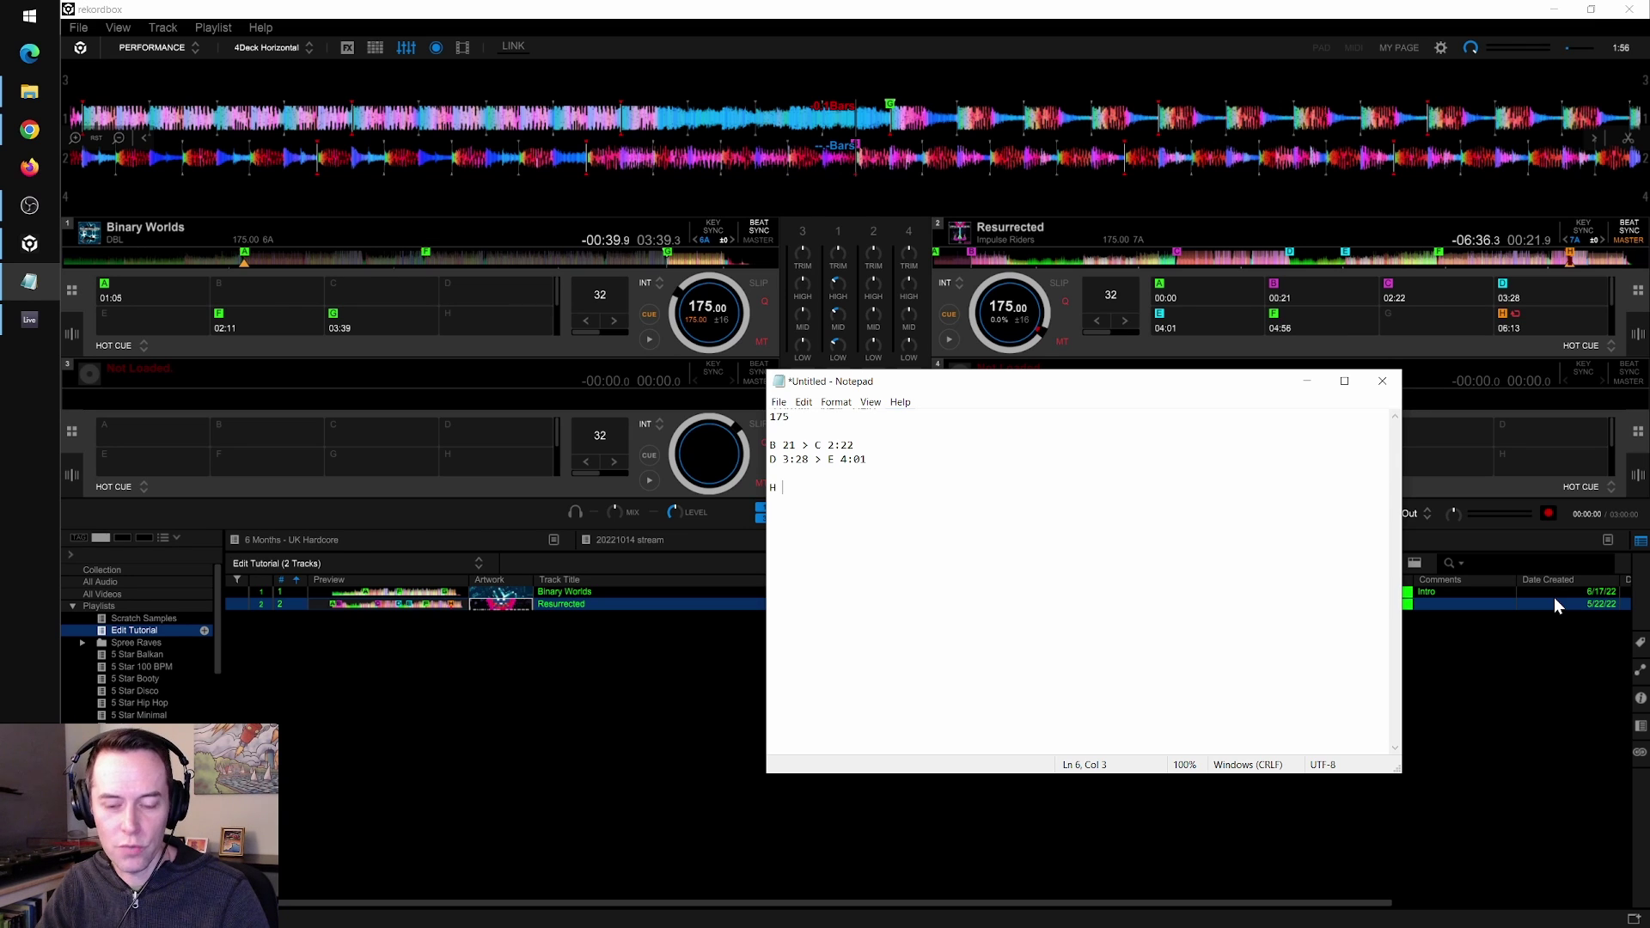
text(6:13)
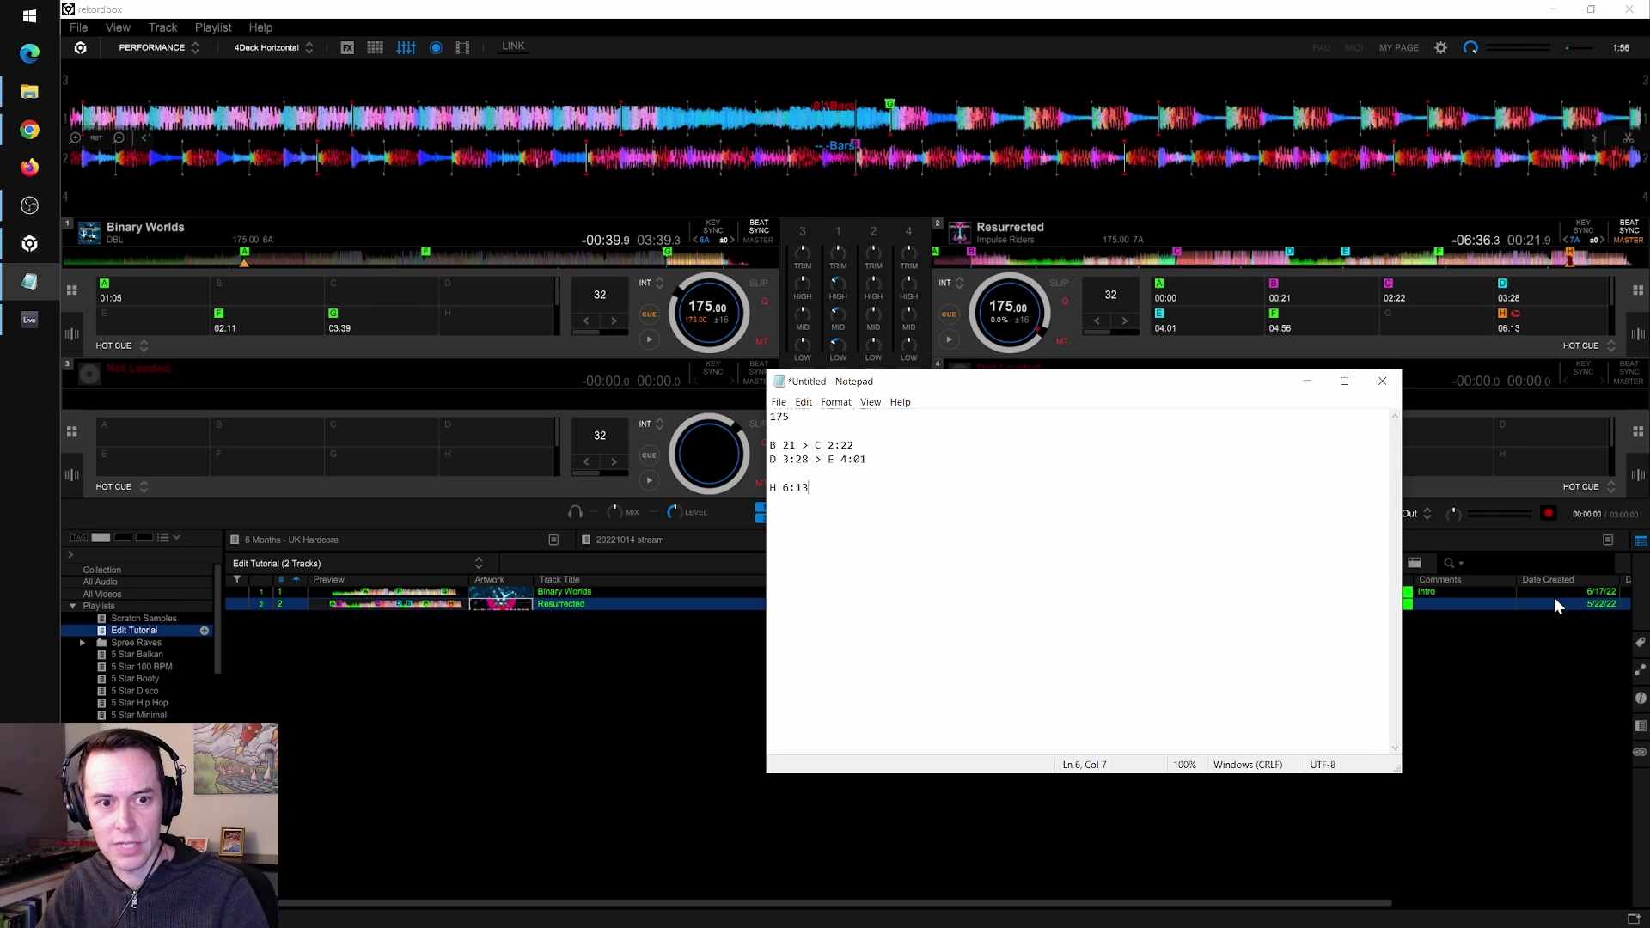
text( ONE 32 BEAT LO)
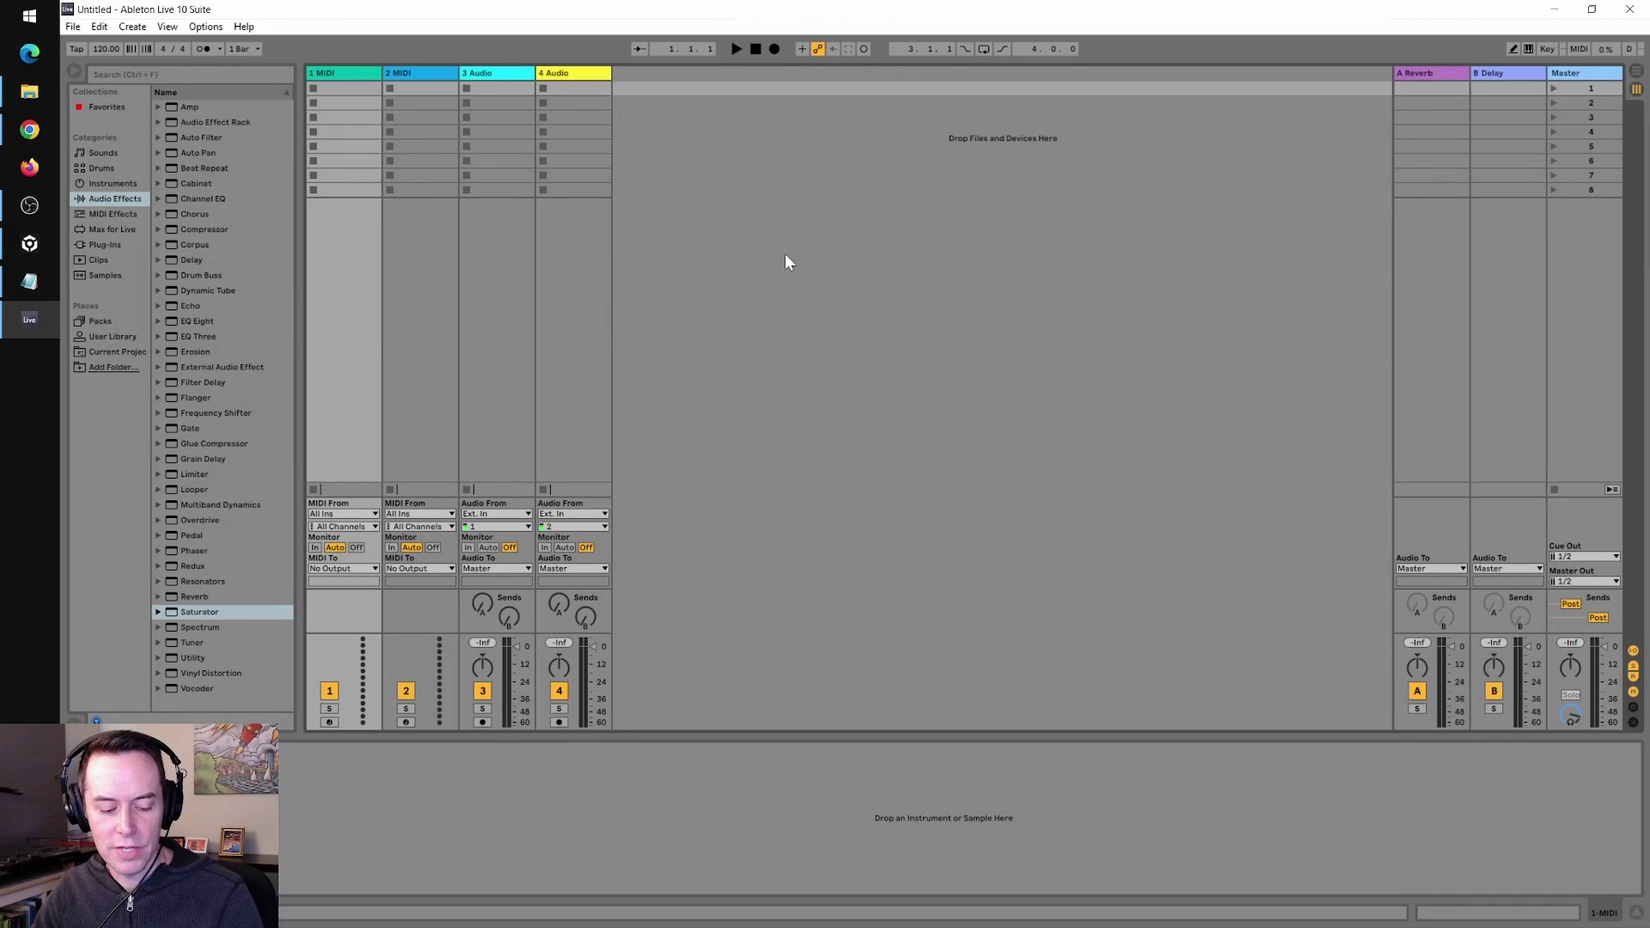
In Ableton Live, show the Arrangement View and delete the first three tracks, keeping a single audio track.
key(Tab)
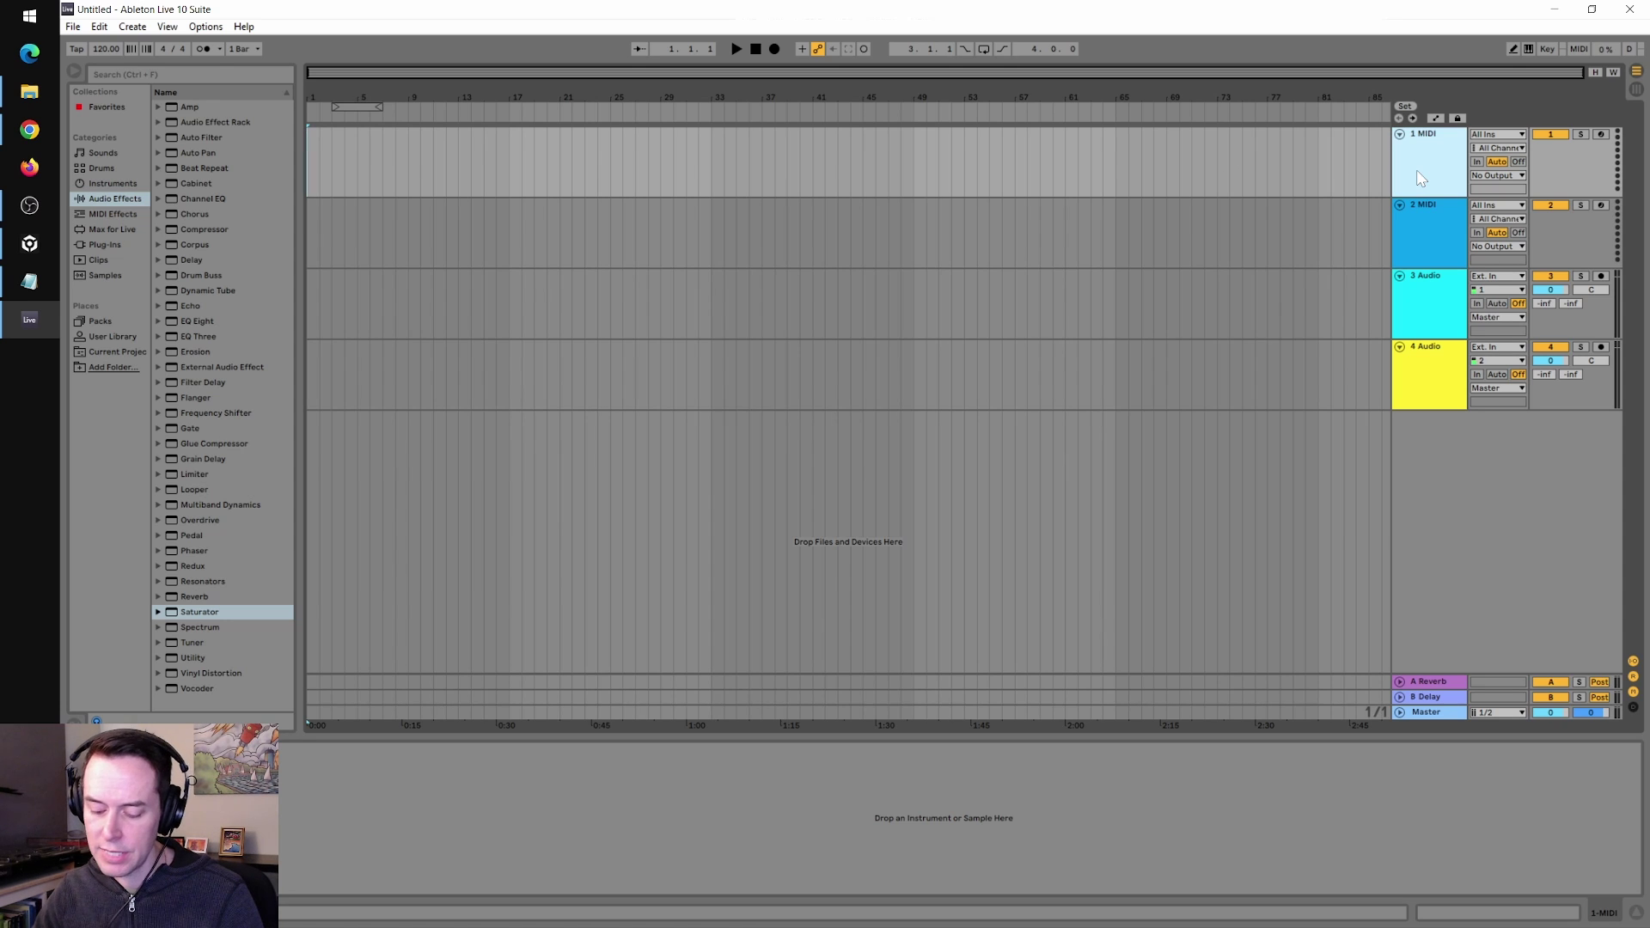
key(Delete)
key(Delete)
key(Delete)
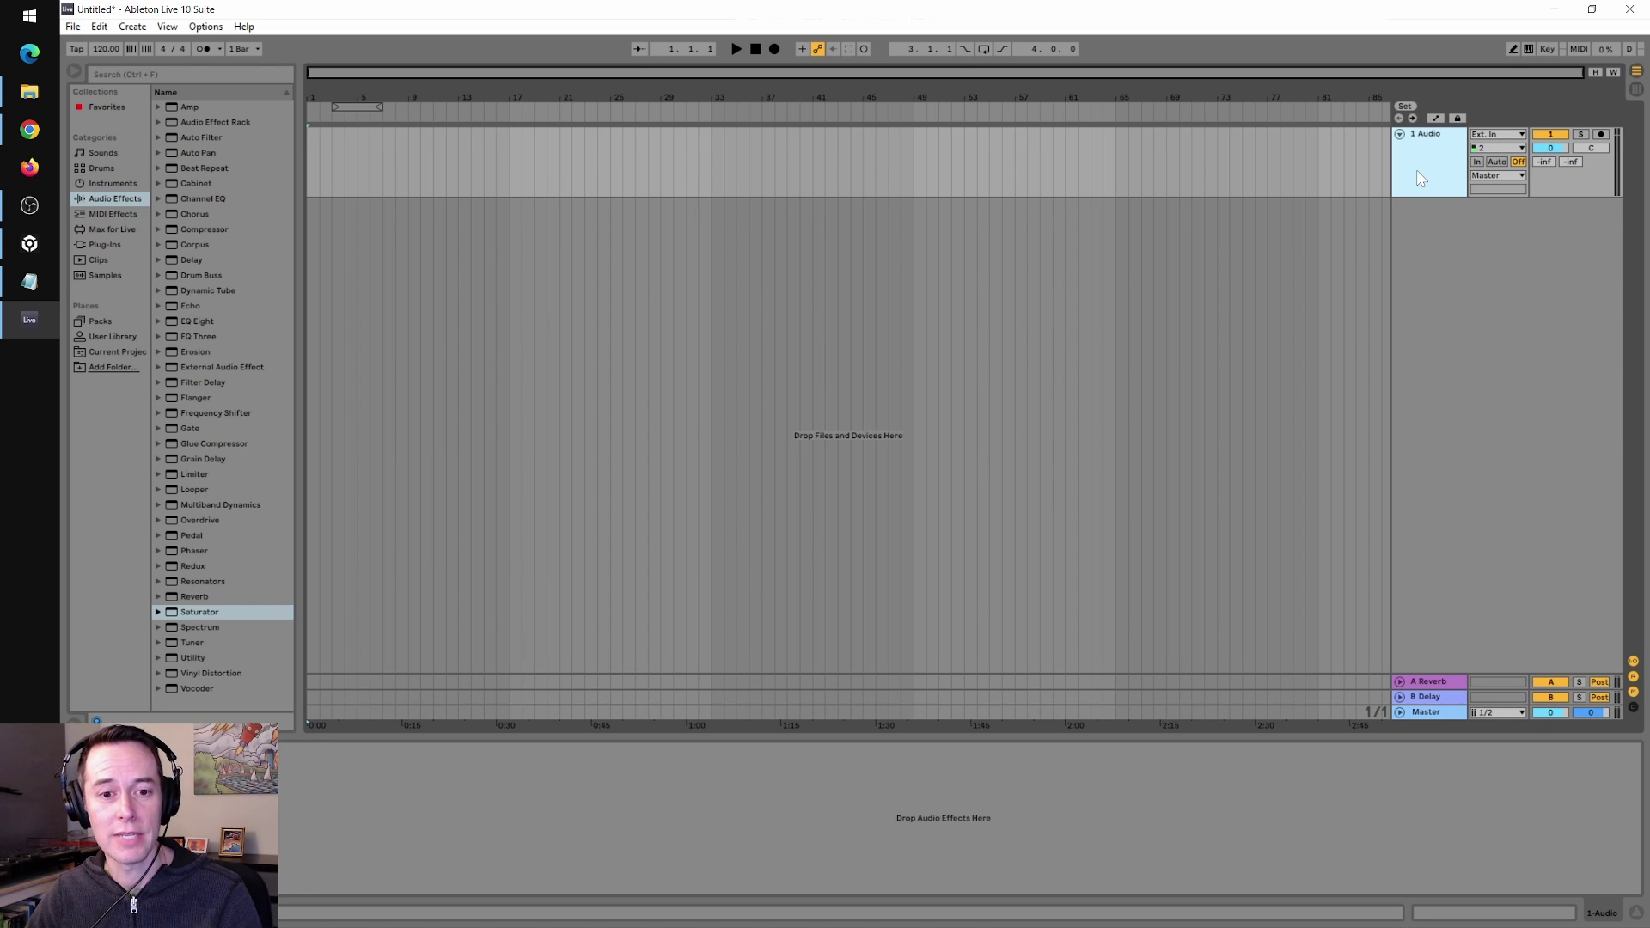
Import the Brutal Kuts Resurrected file from the DJ Edit Tutorial folder at the audio track's start, and enlarge the track's height.
key(alt+Tab)
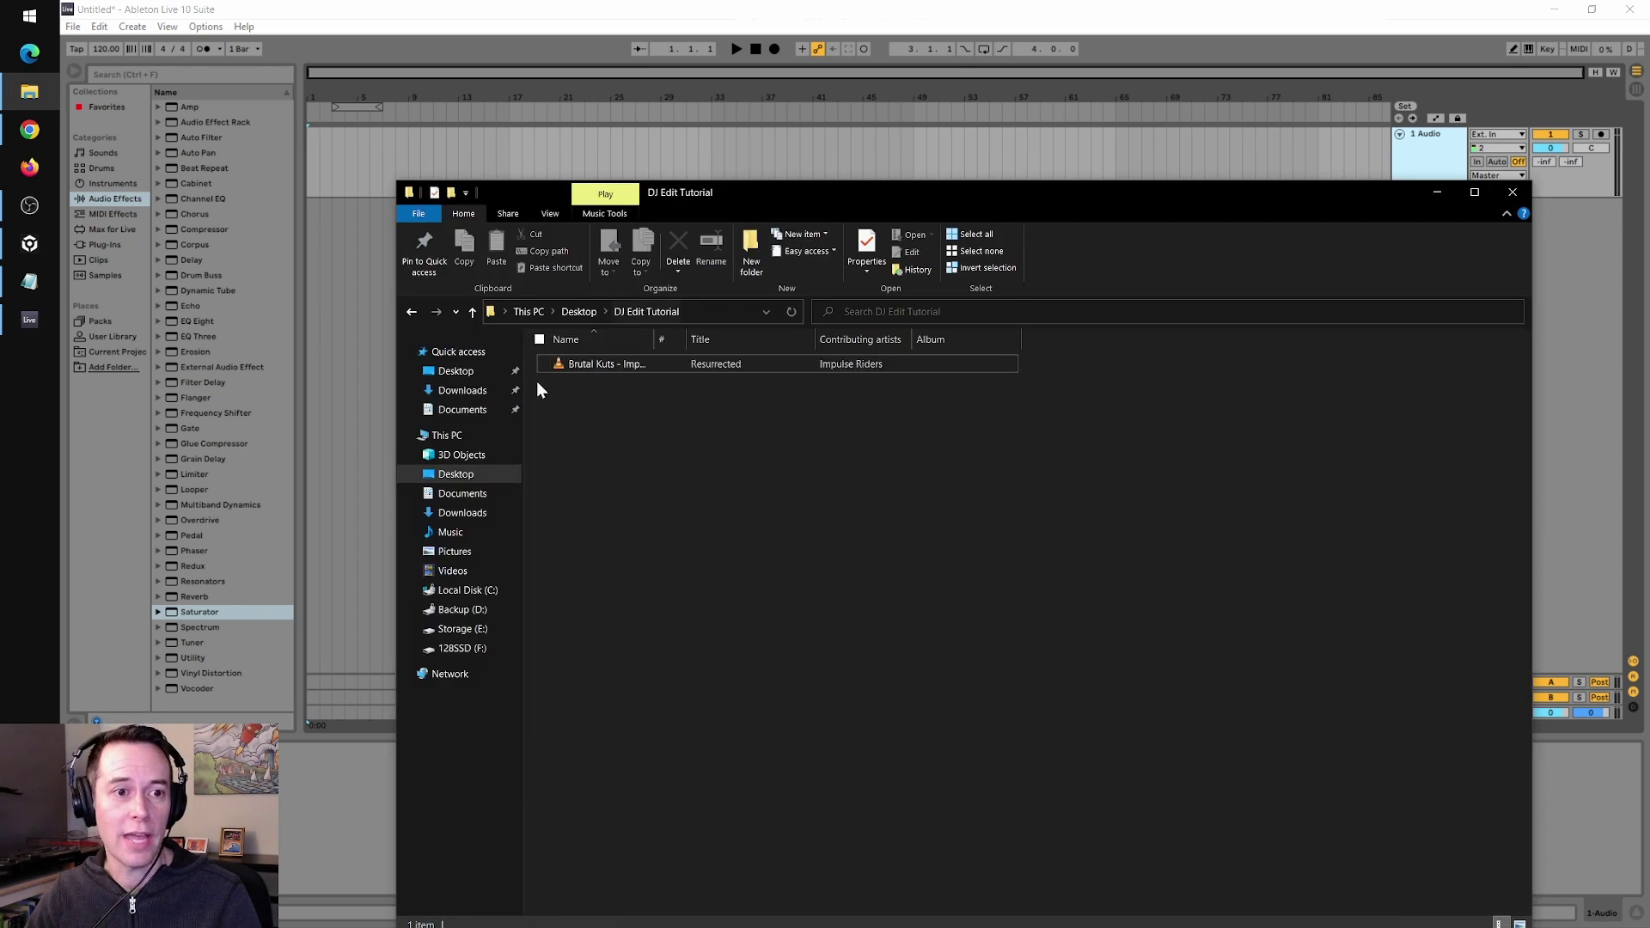
drag(588, 365, 309, 163)
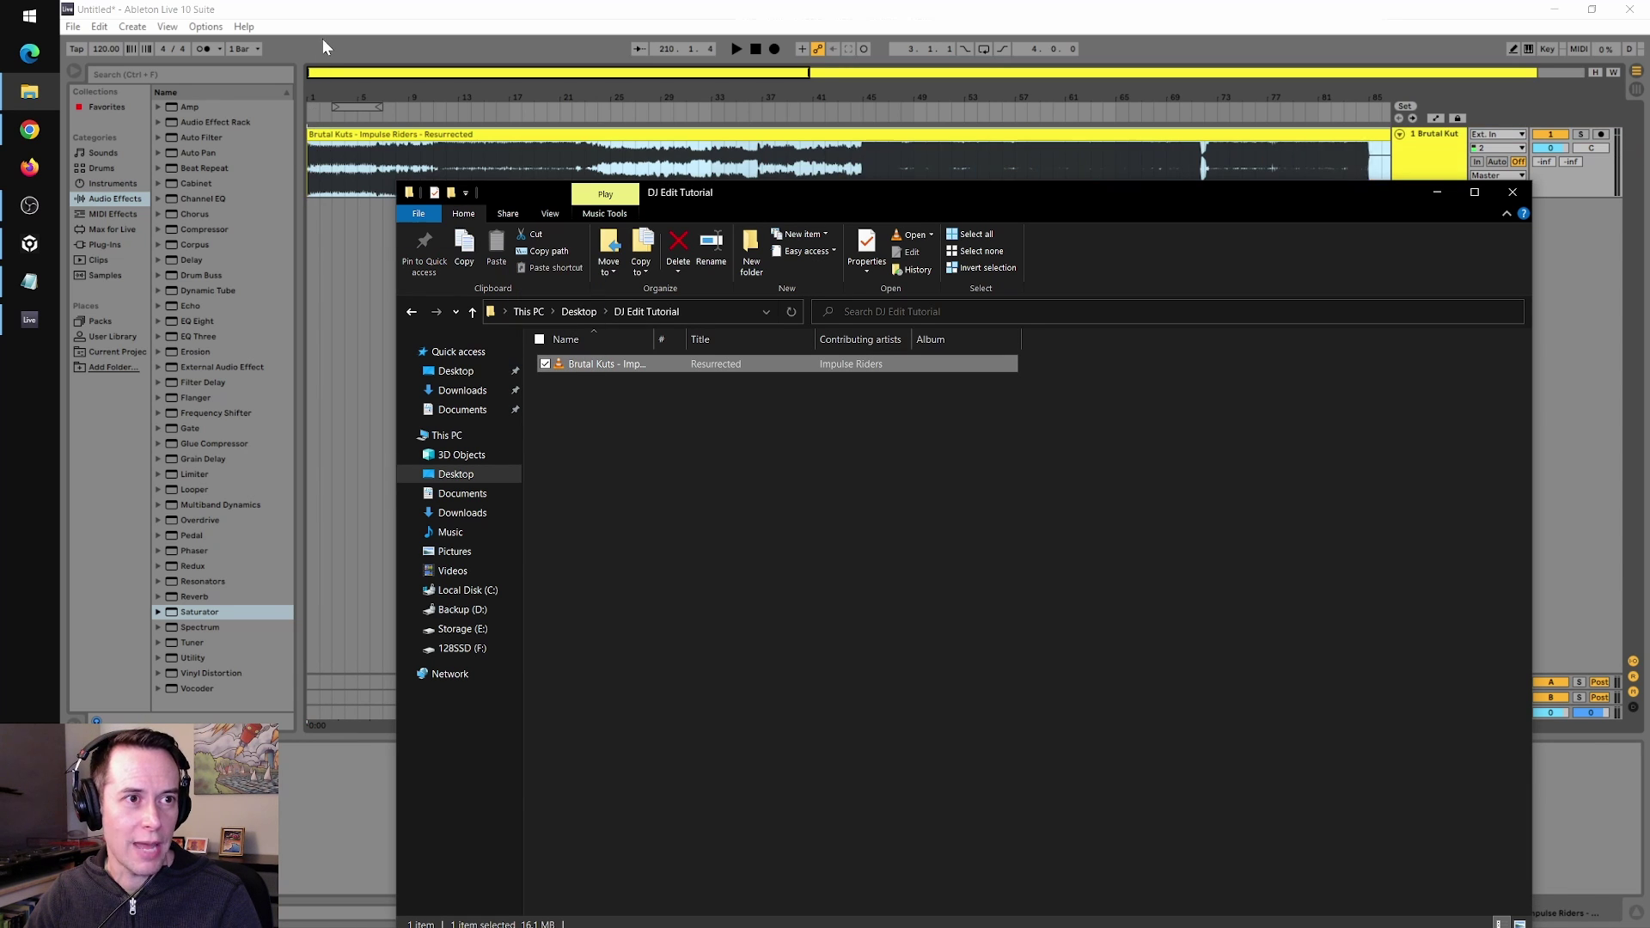
click(323, 151)
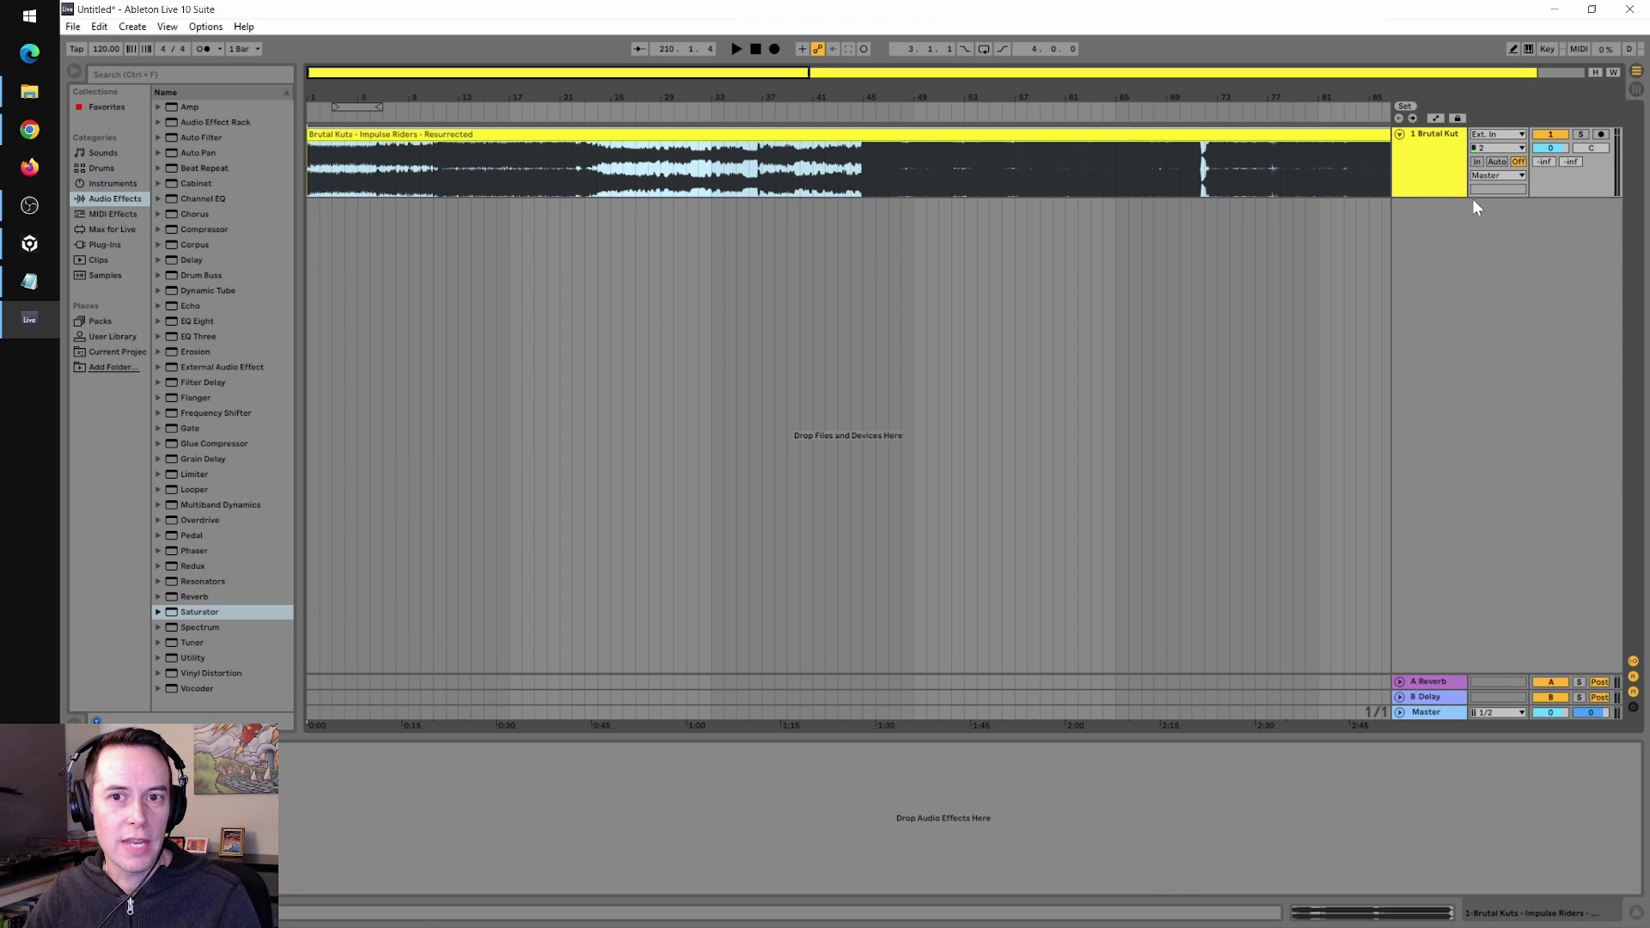
click(1434, 198)
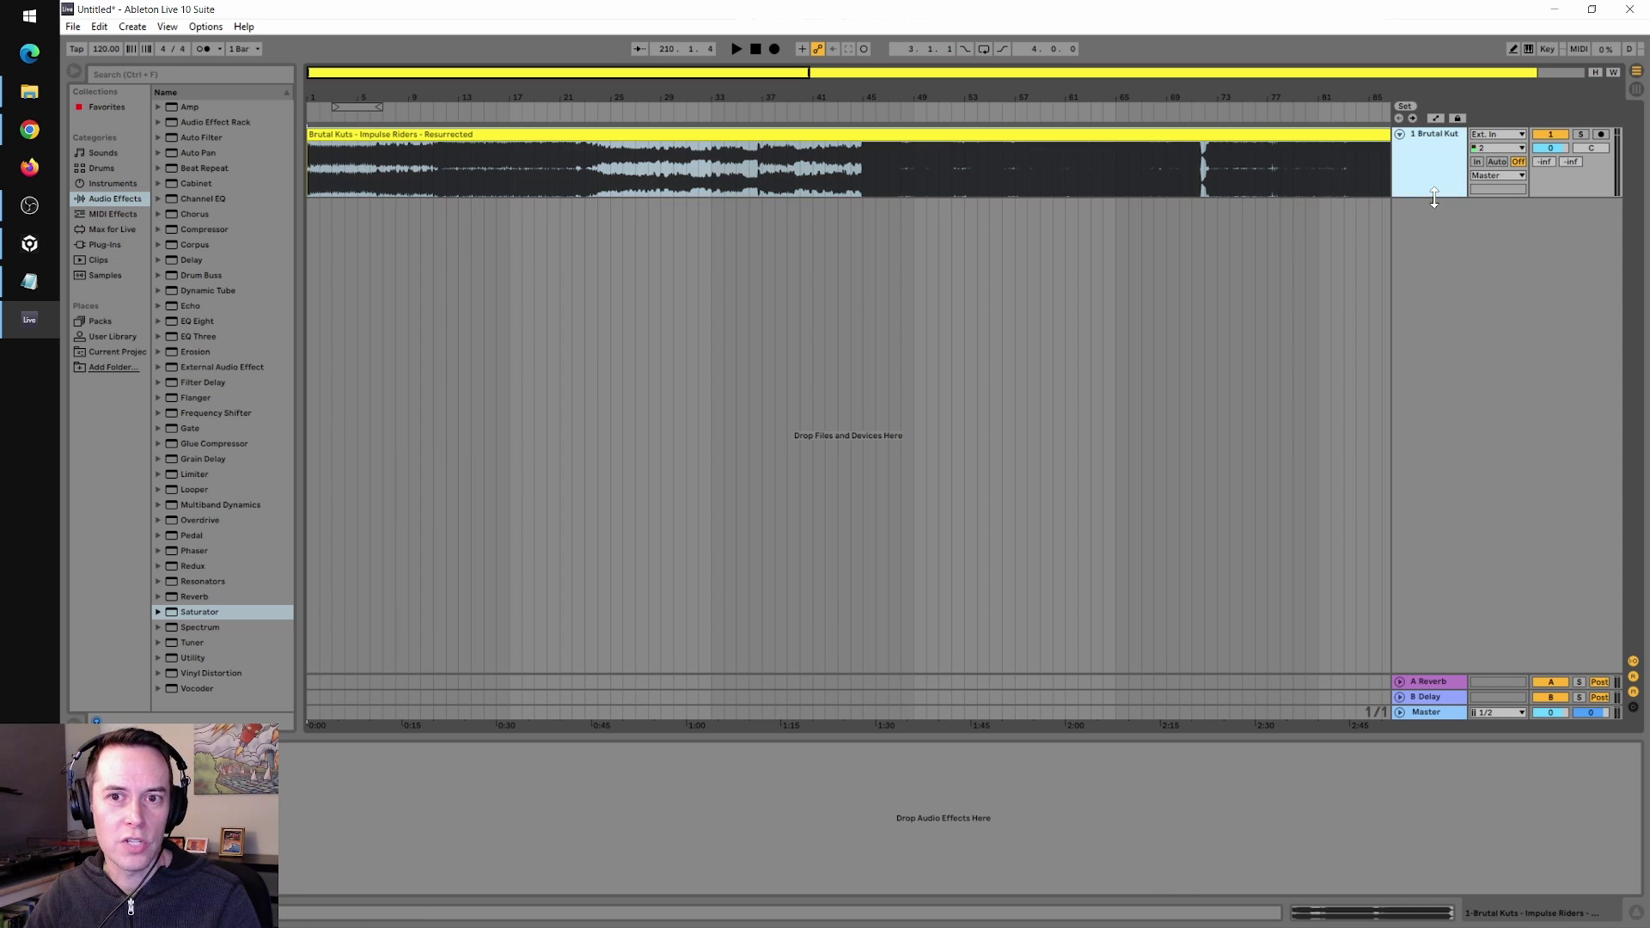
drag(1434, 198, 1415, 486)
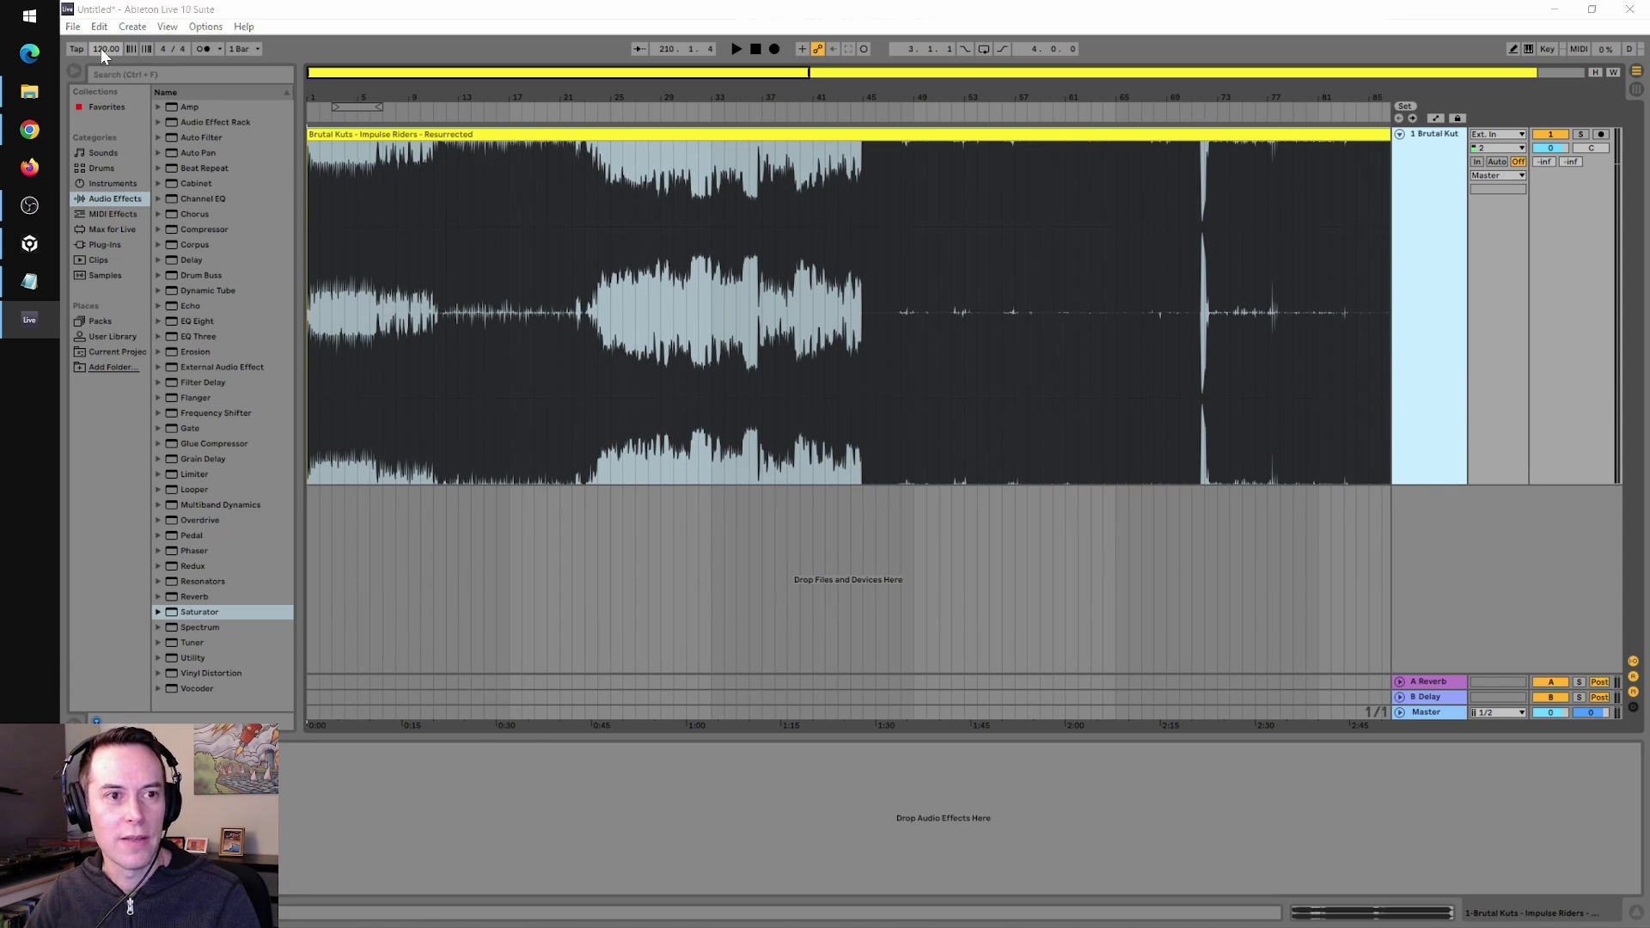
Check the tempo in the Notepad notes and set the Live project tempo to 175 BPM.
key(alt+Tab)
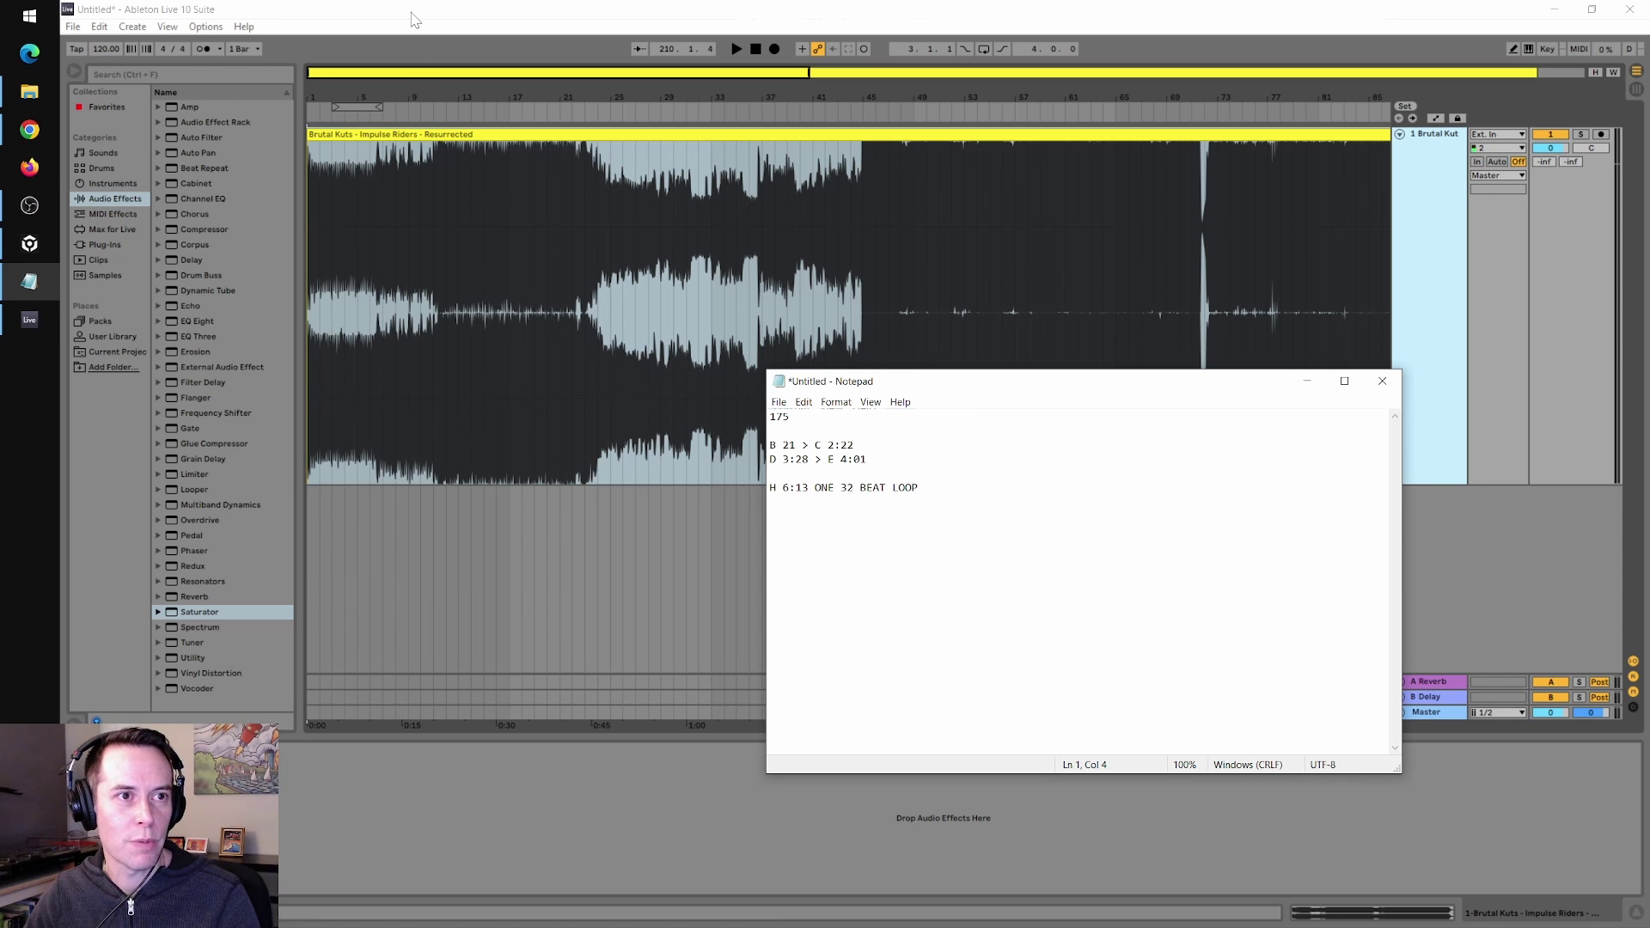
key(alt+Tab)
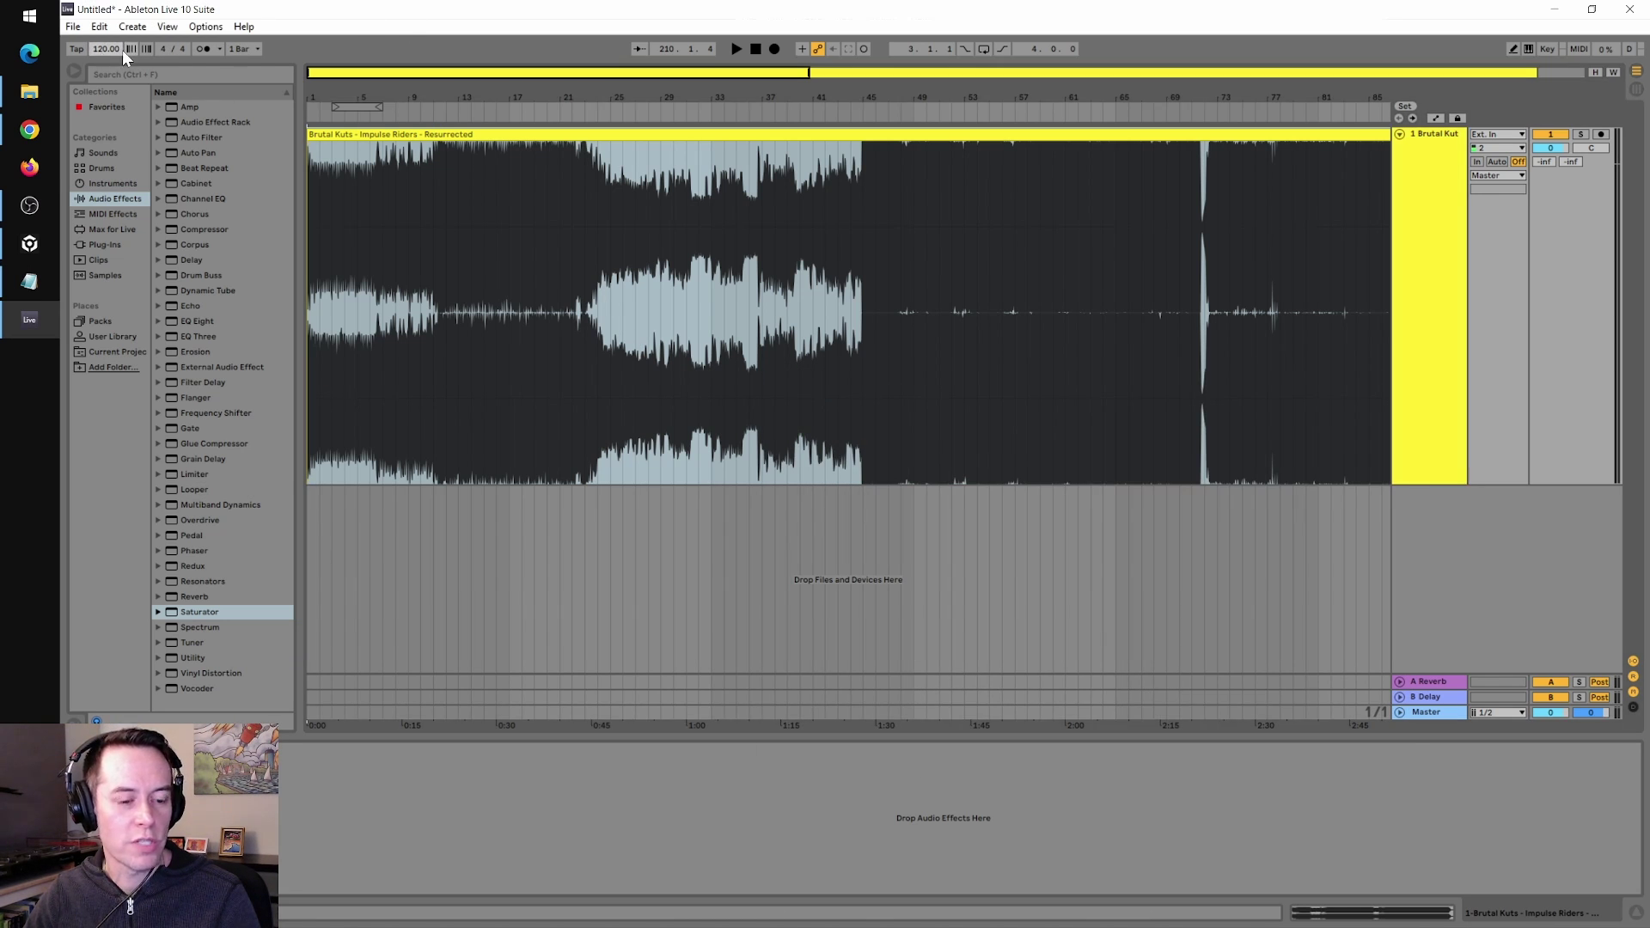
text(175)
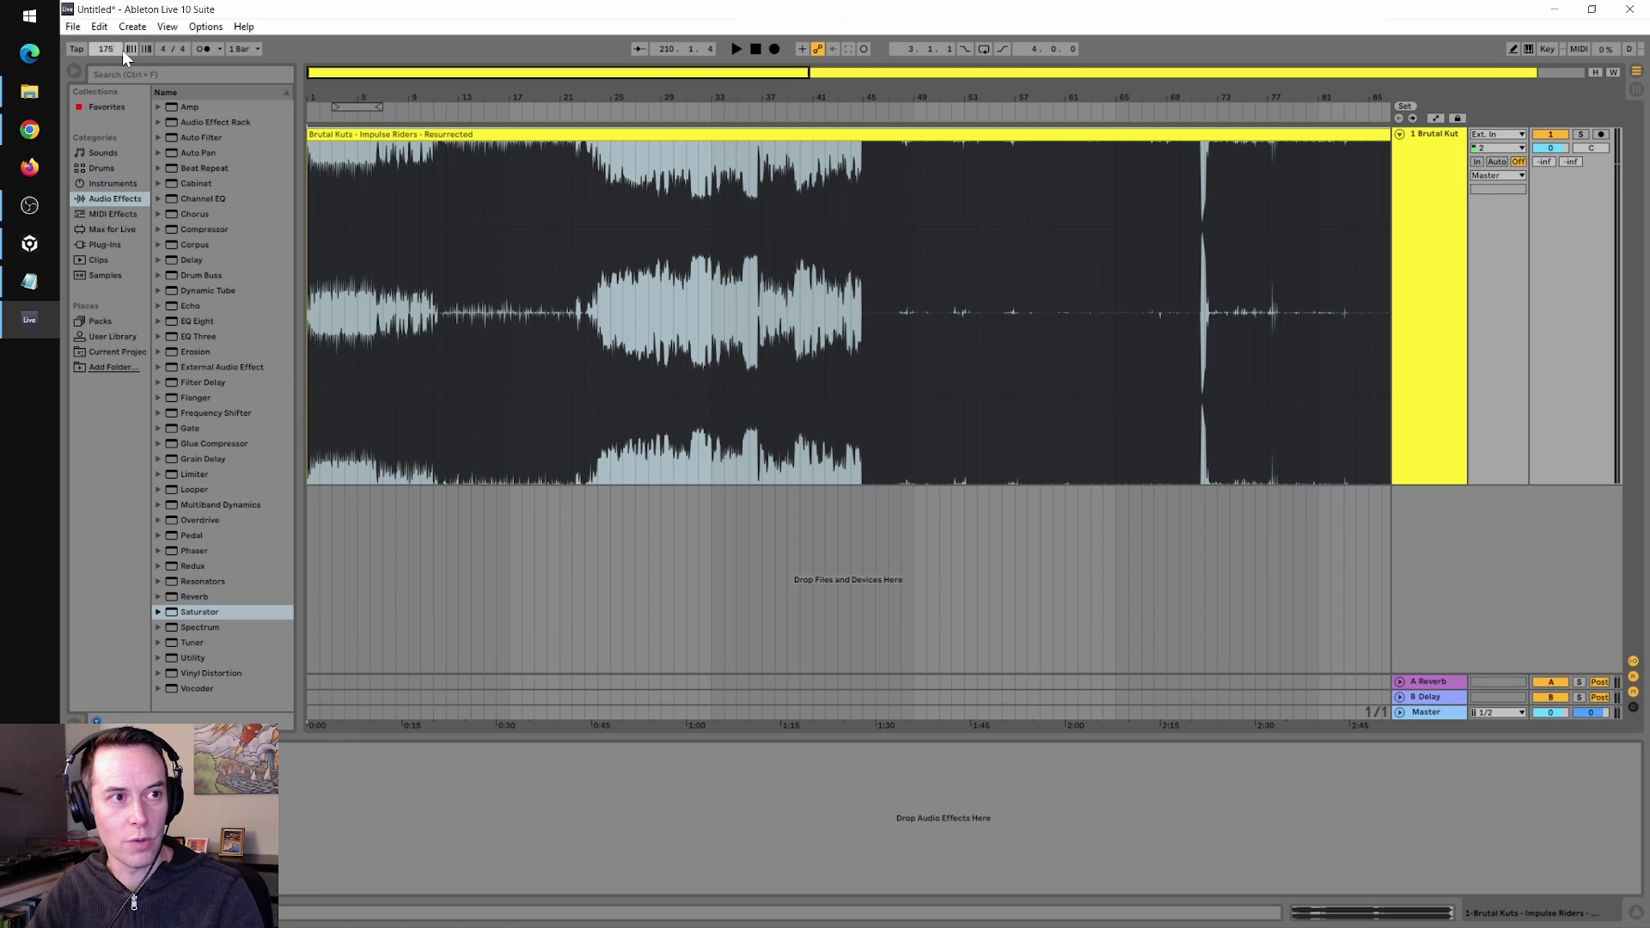
key(Return)
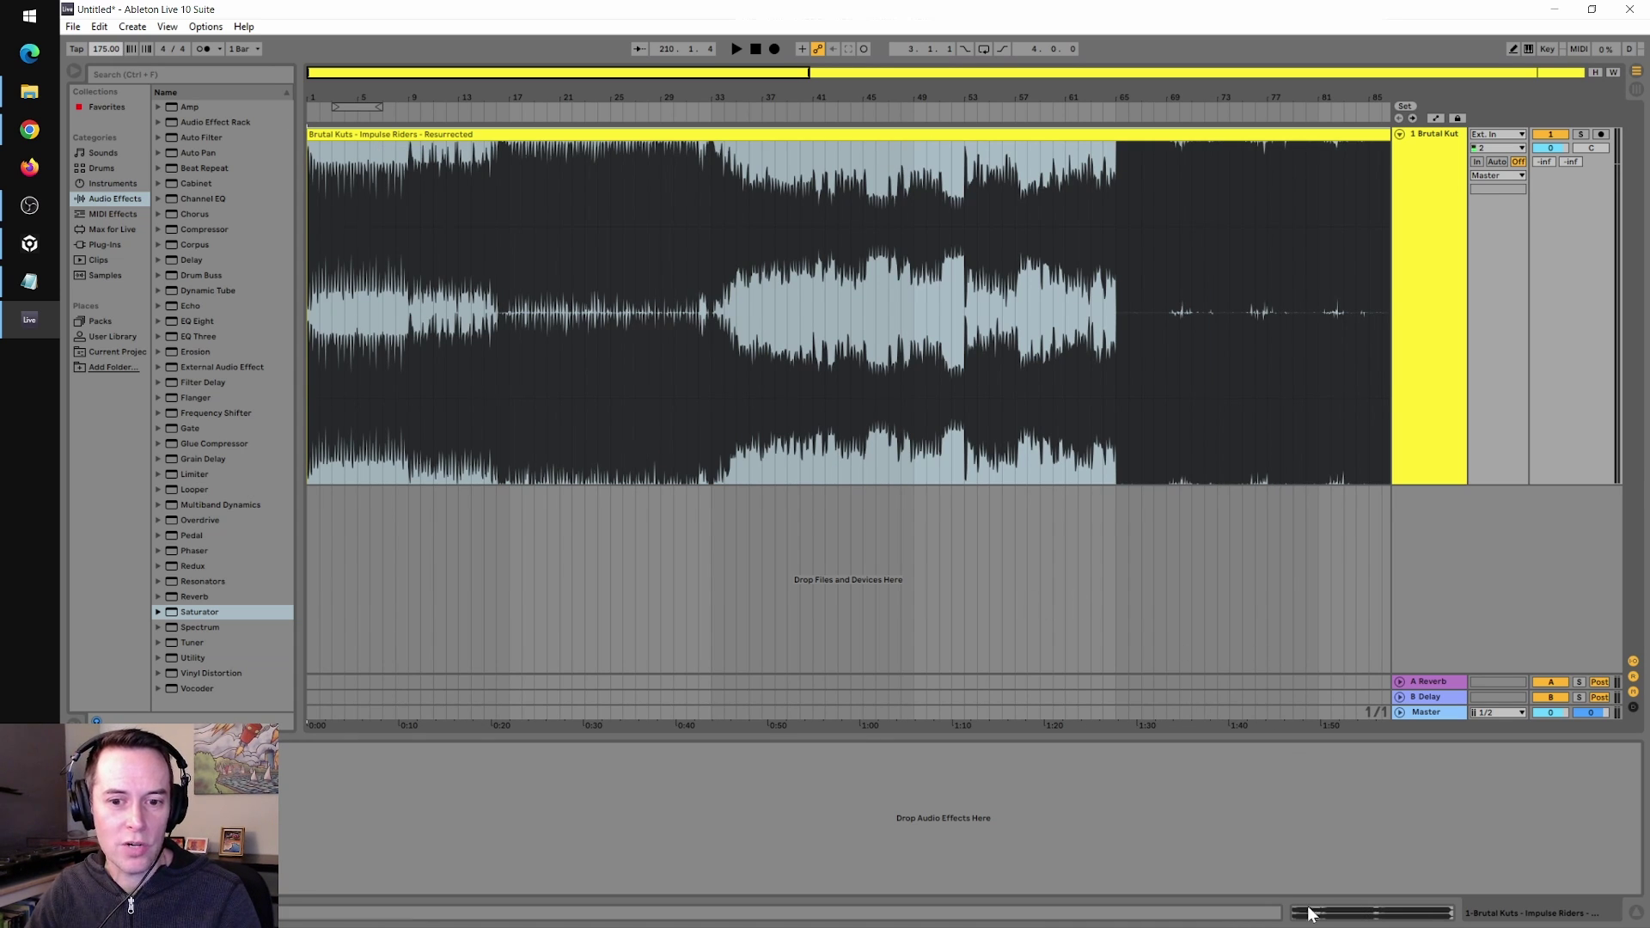
Move the audio clip's sample start marker precisely onto the waveform's first transient, at about 0:00:051.
click(1351, 916)
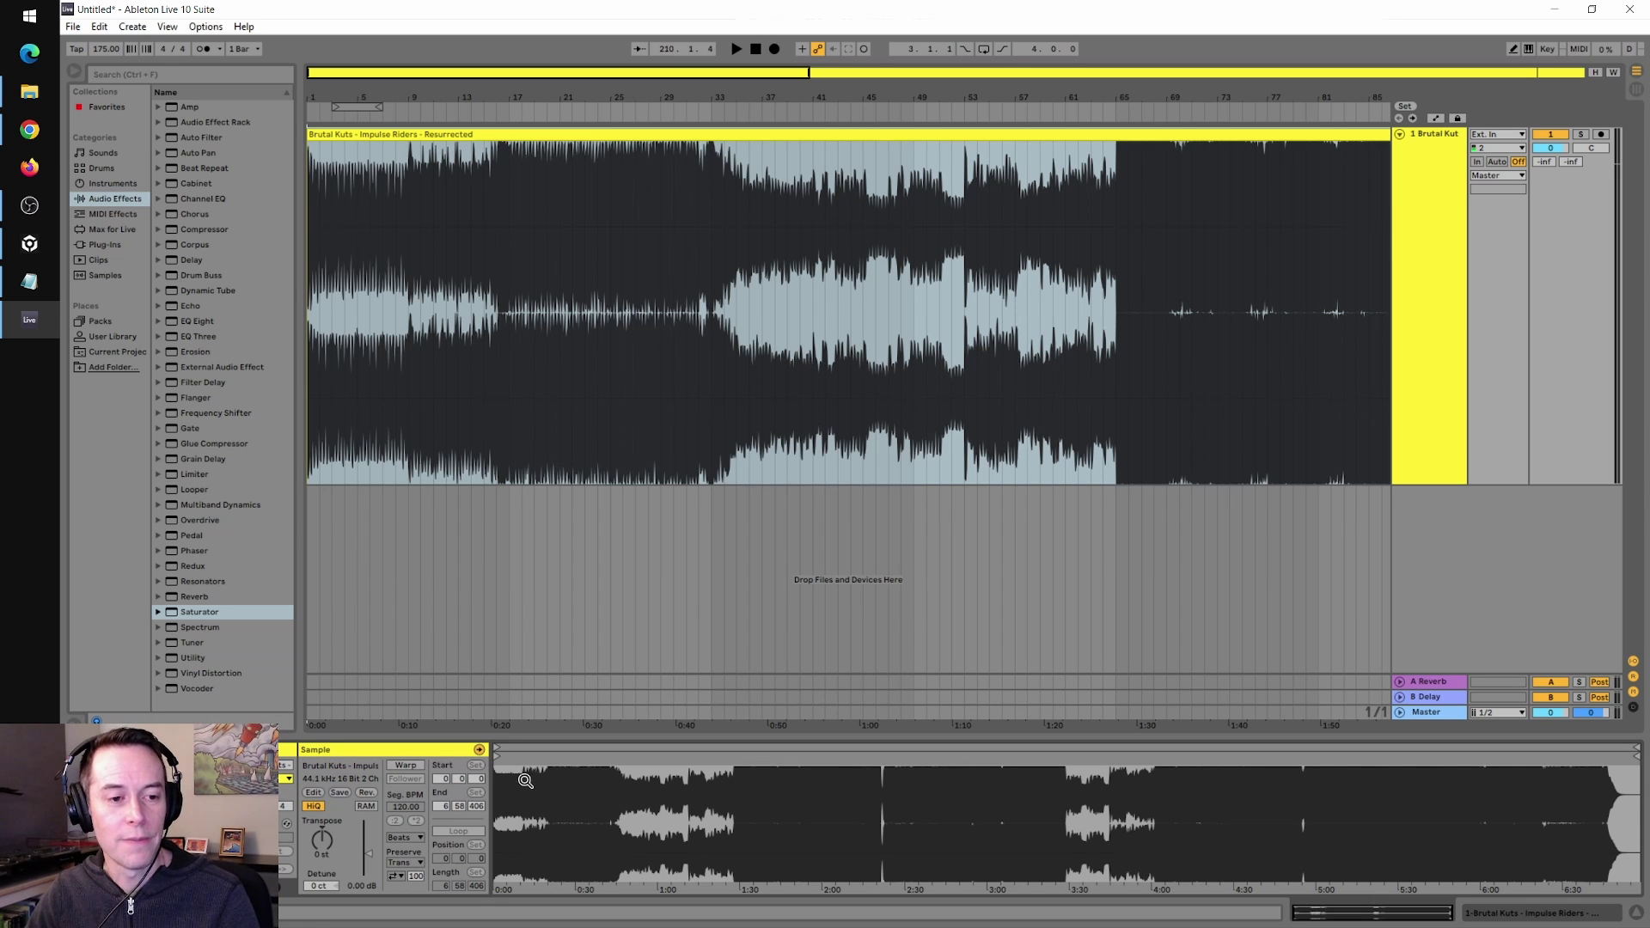
drag(511, 761, 876, 803)
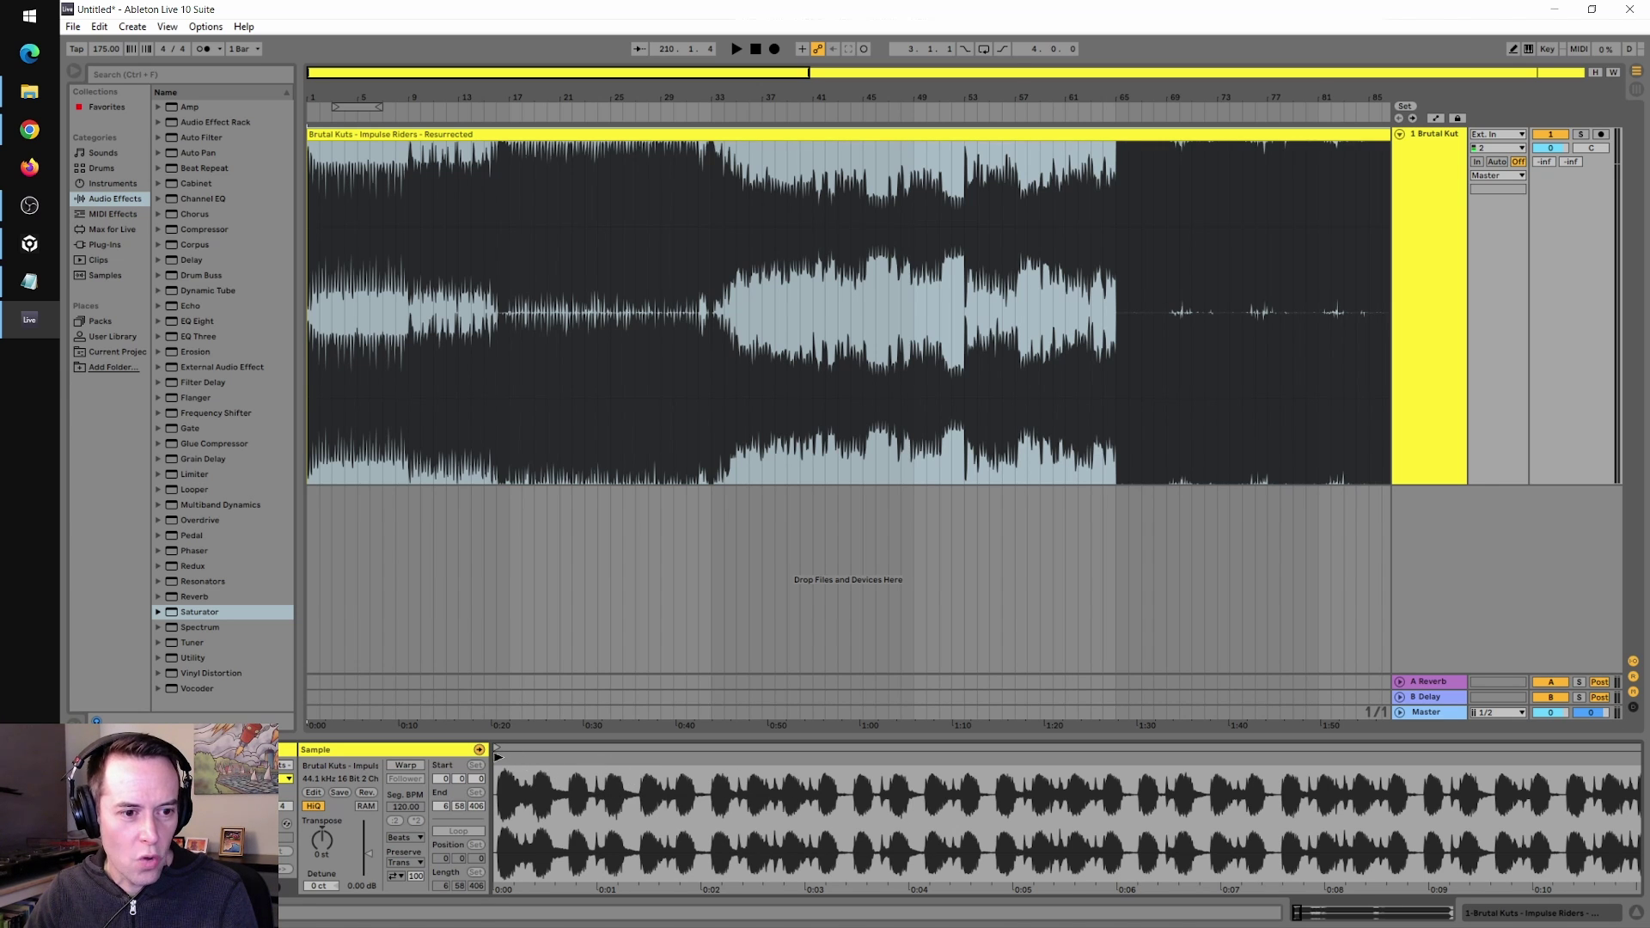
drag(517, 759, 984, 764)
drag(568, 761, 568, 803)
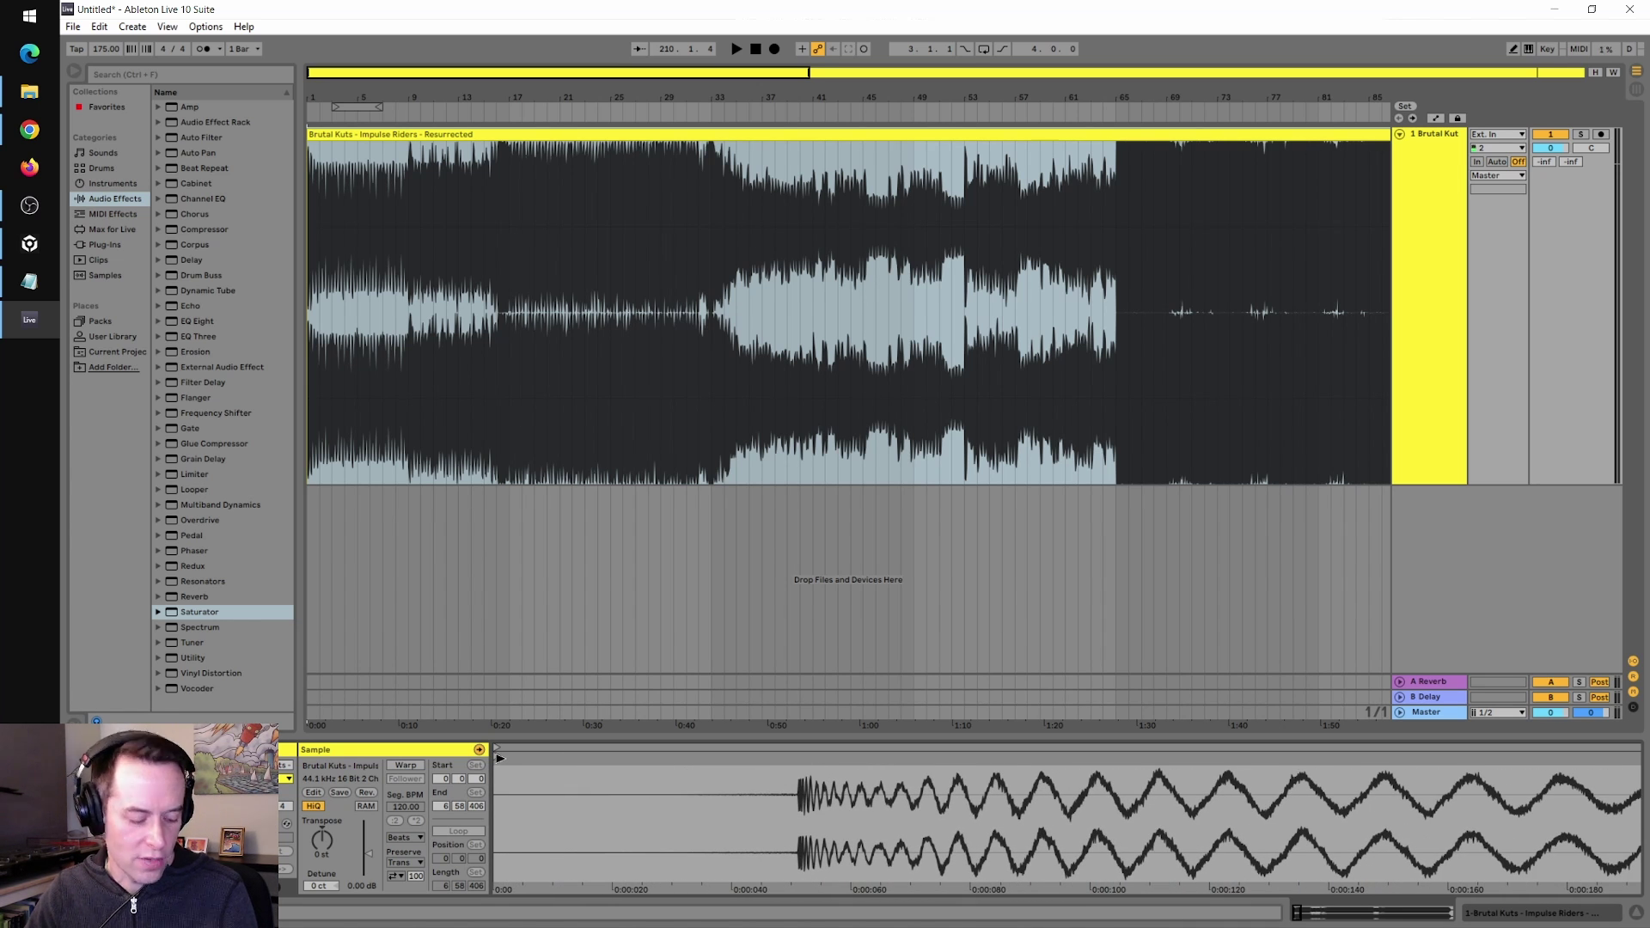
mouse_move(499, 756)
mouse_down()
mouse_move(796, 760)
mouse_move(800, 800)
mouse_move(739, 820)
mouse_move(709, 808)
mouse_up()
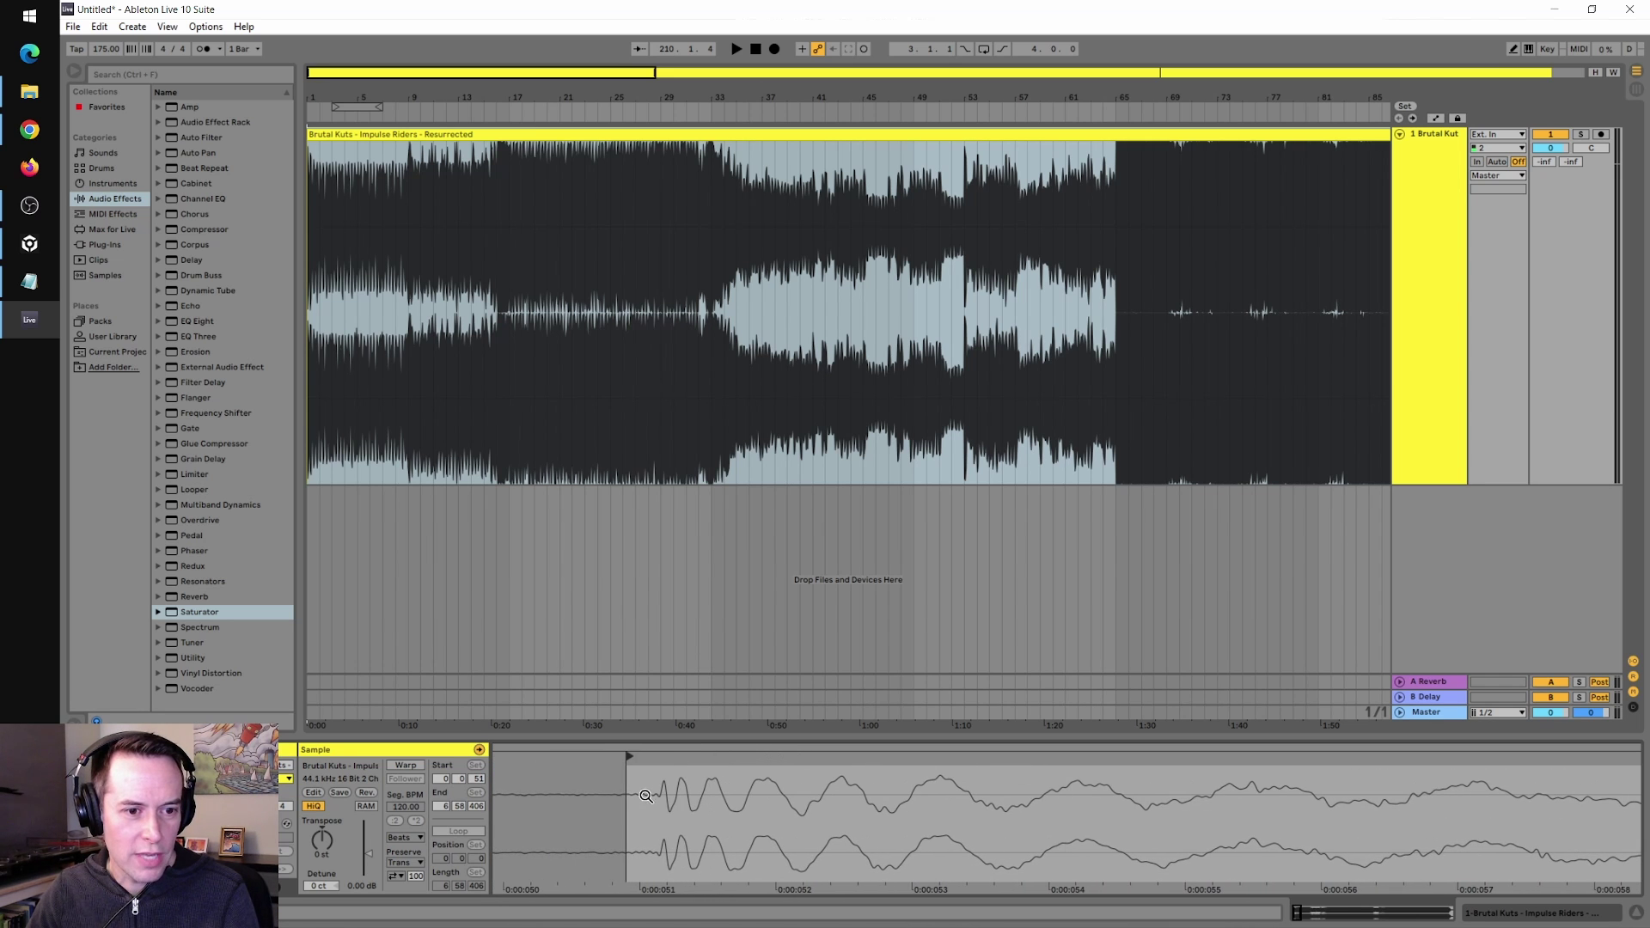
drag(630, 756, 686, 764)
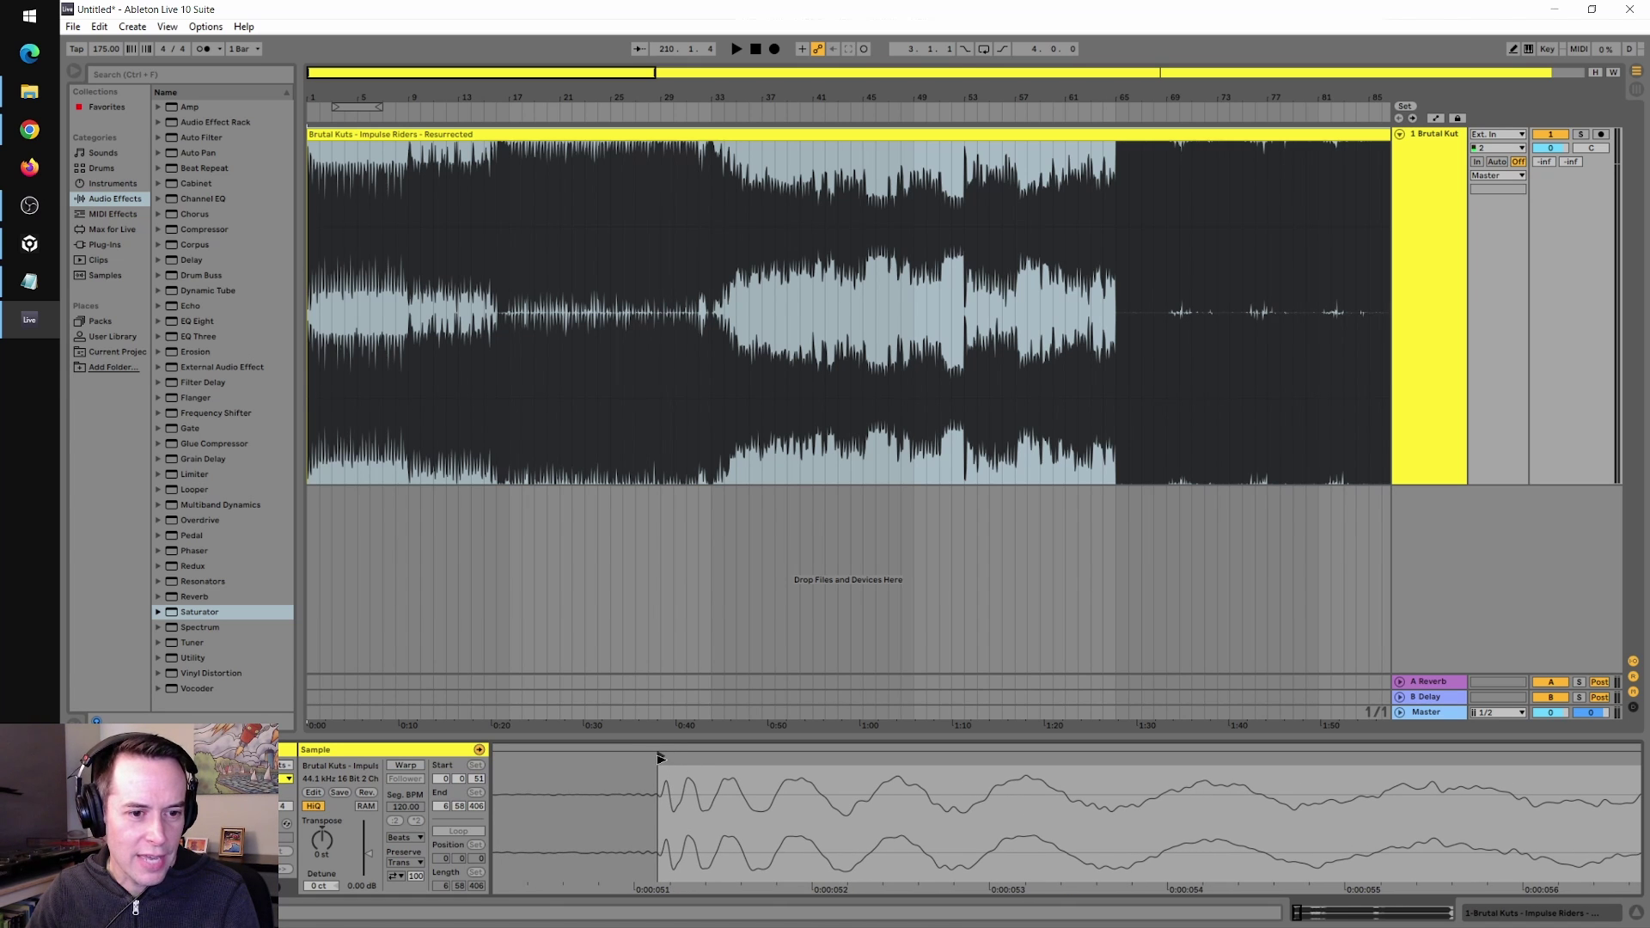
drag(658, 757, 661, 756)
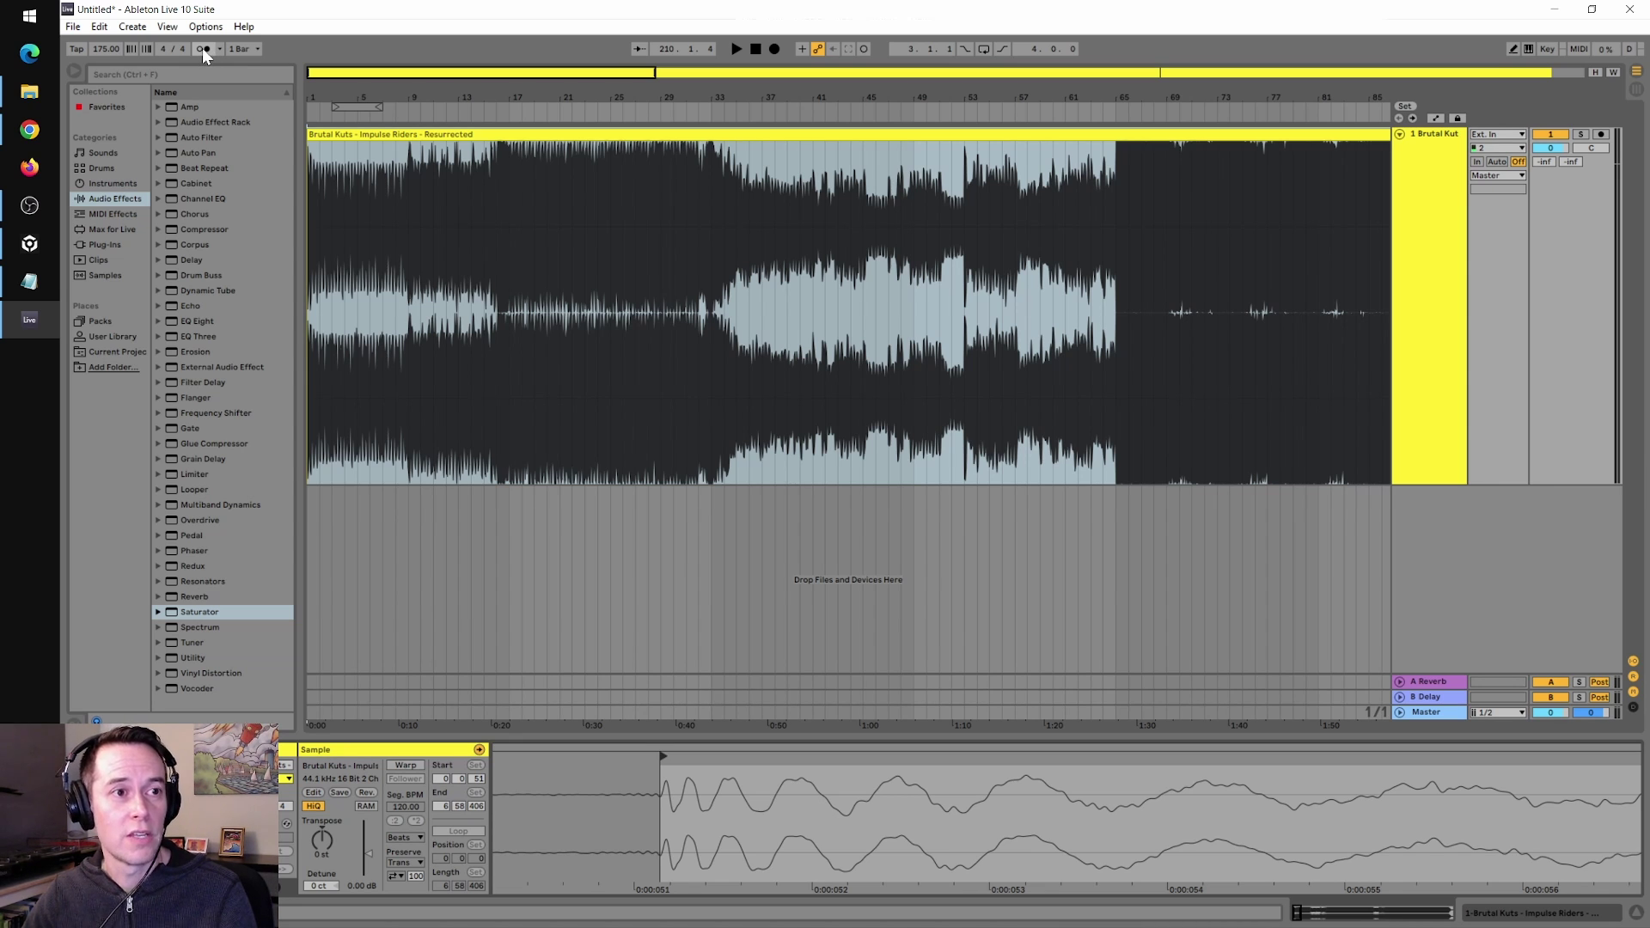
Play the track's opening bars with the metronome on and again with it off to check the beat alignment.
click(735, 50)
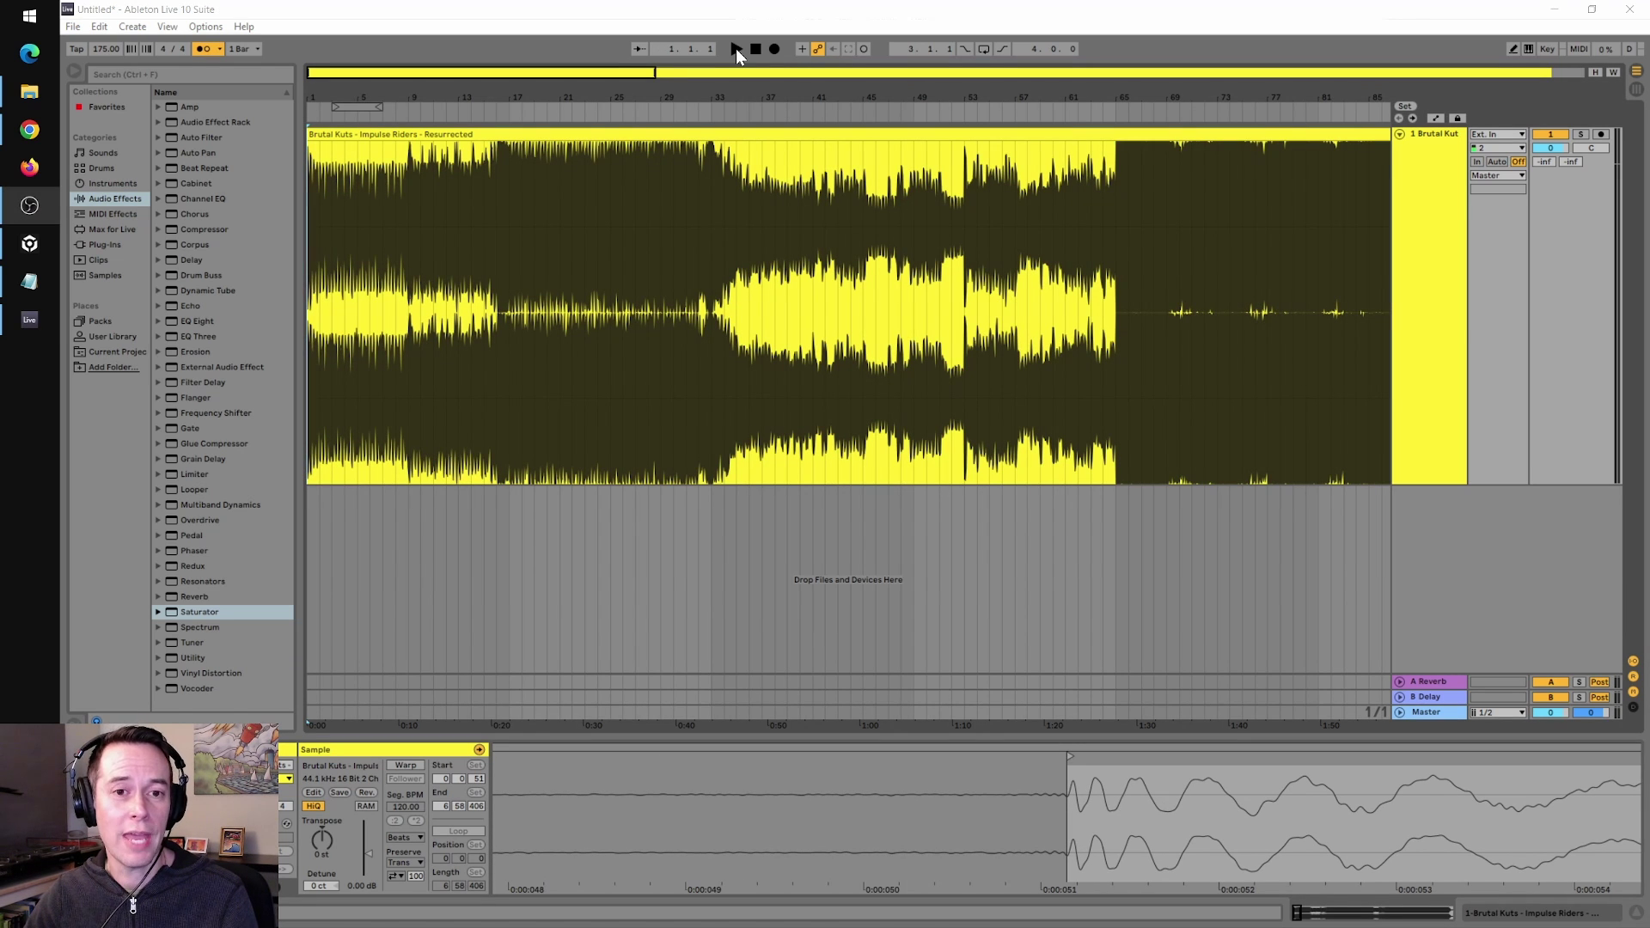
click(736, 48)
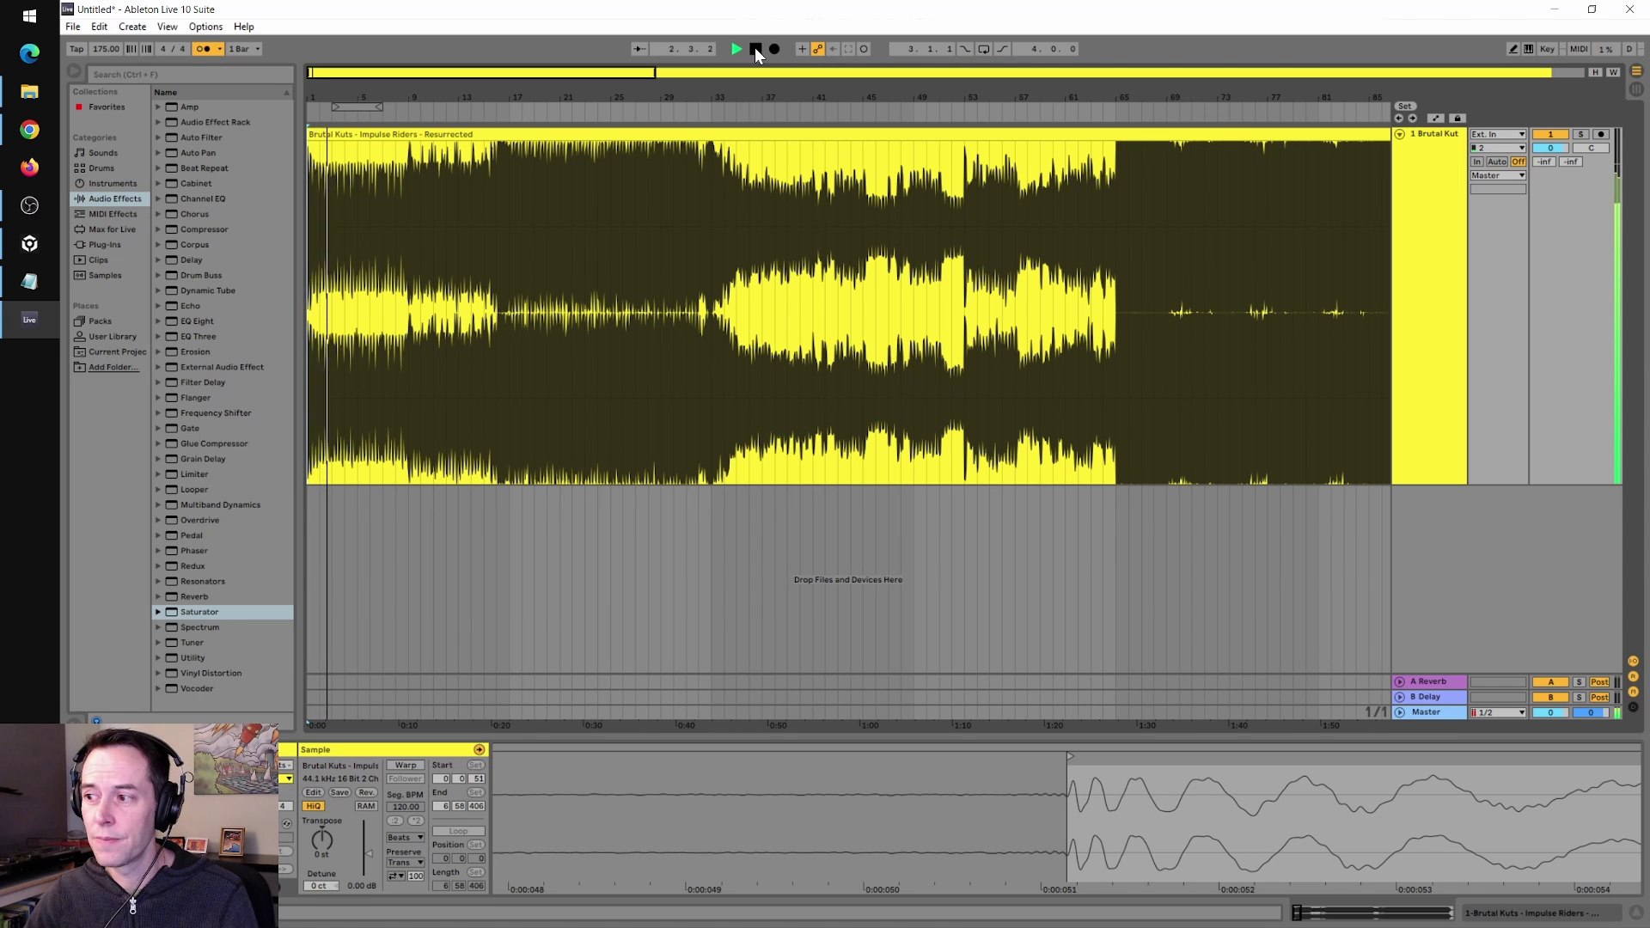
click(754, 49)
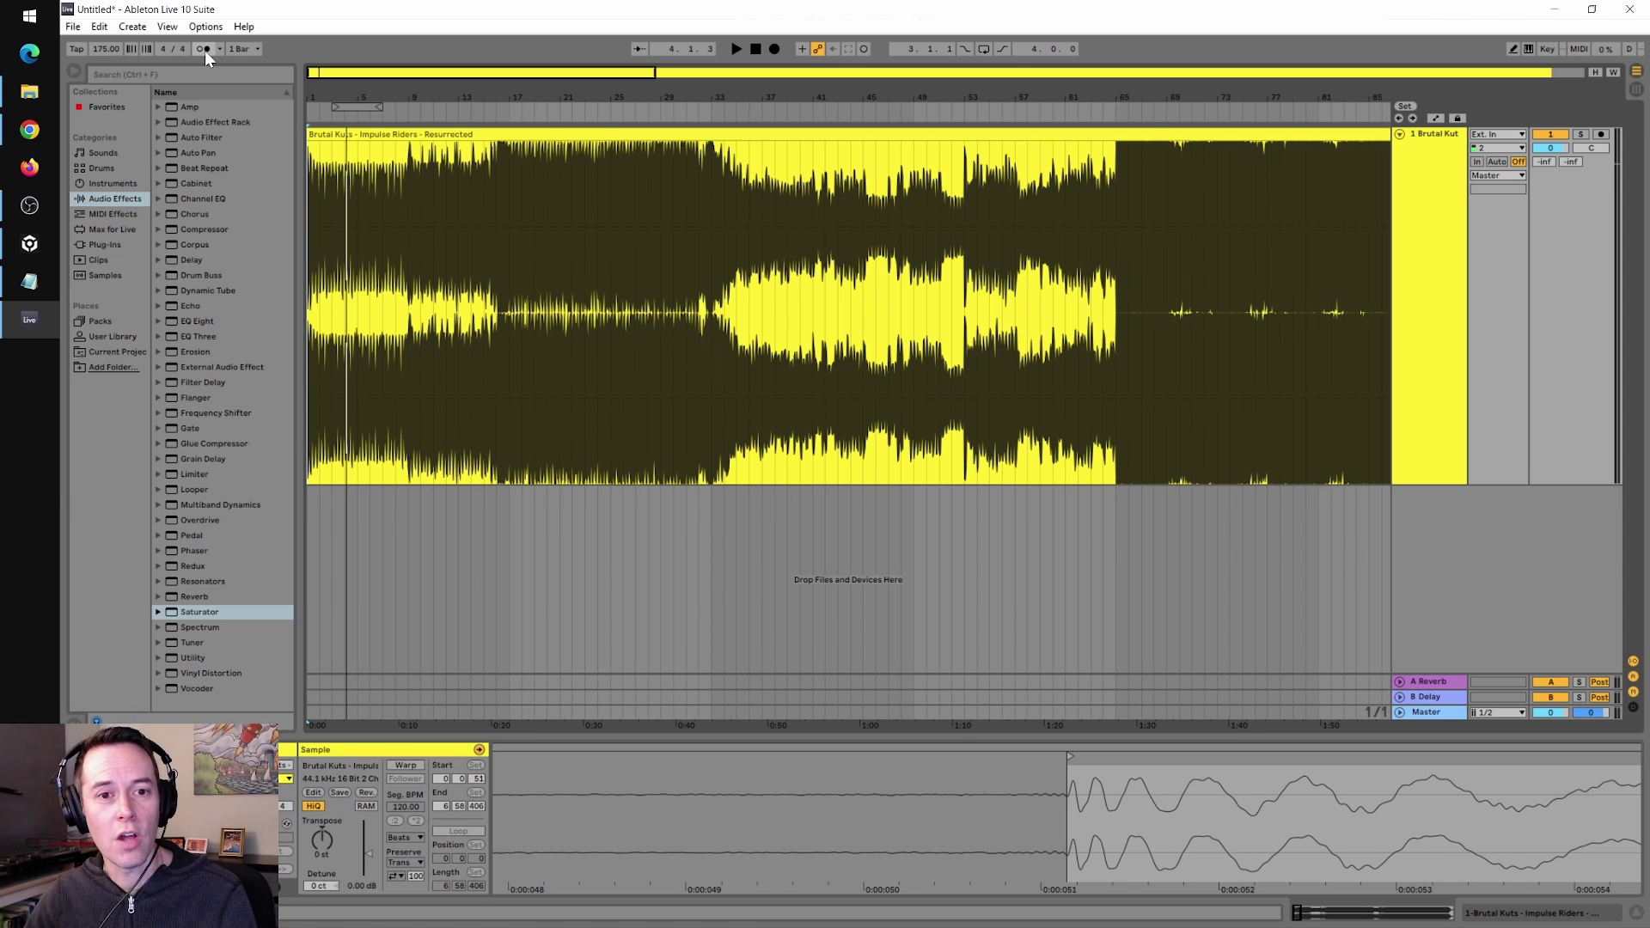
click(736, 49)
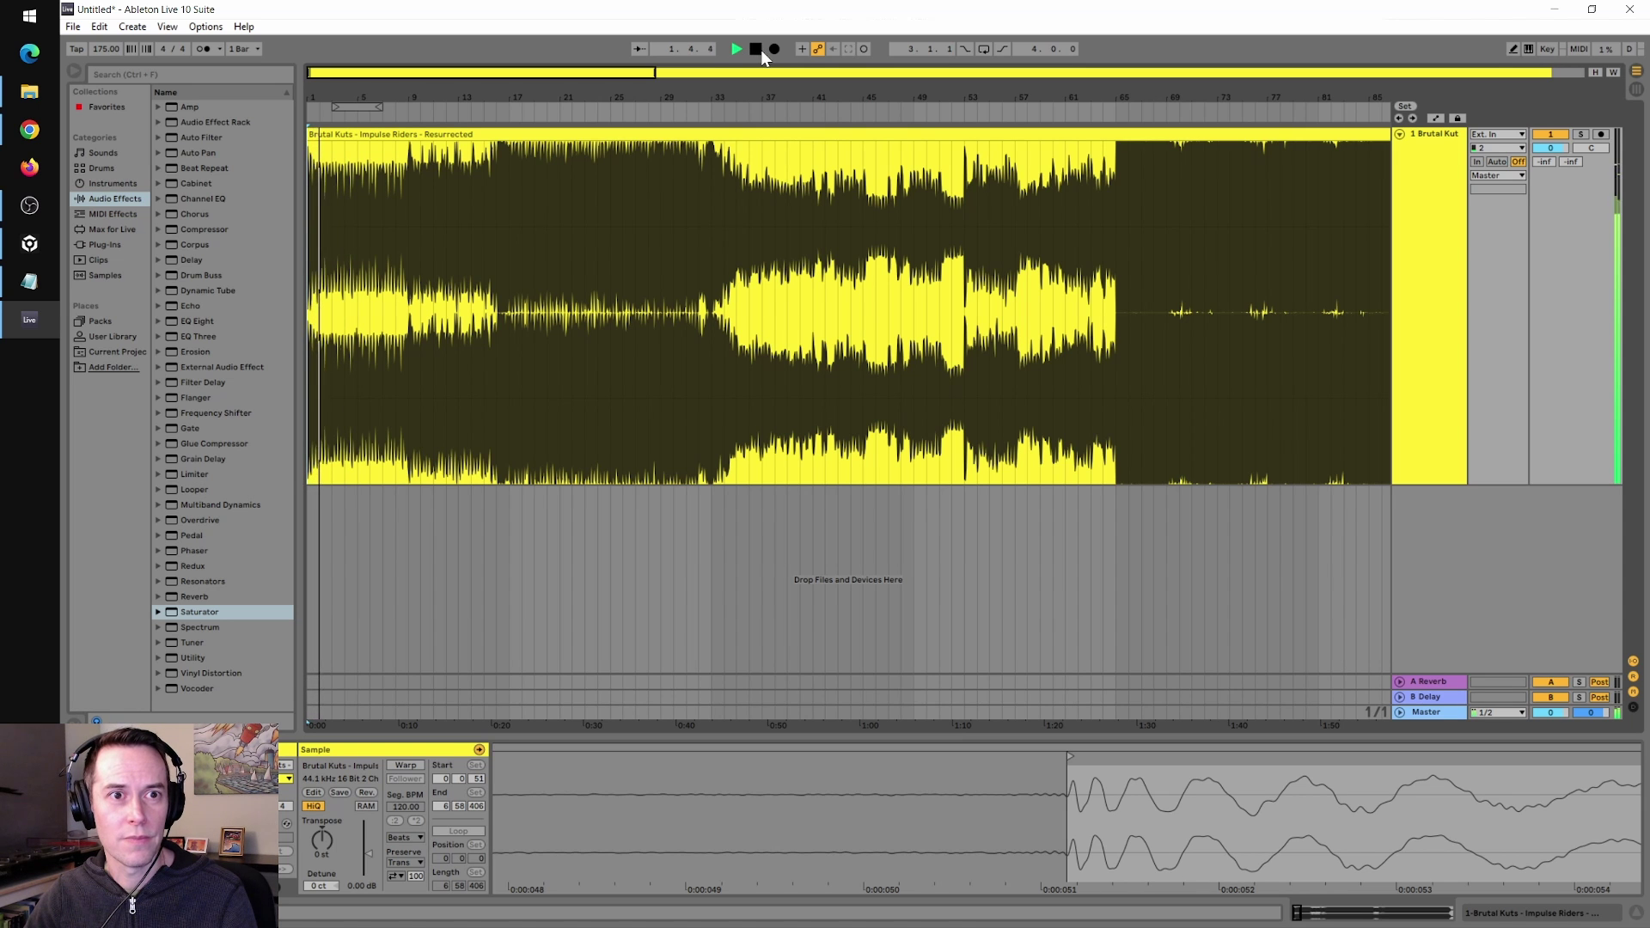
click(755, 49)
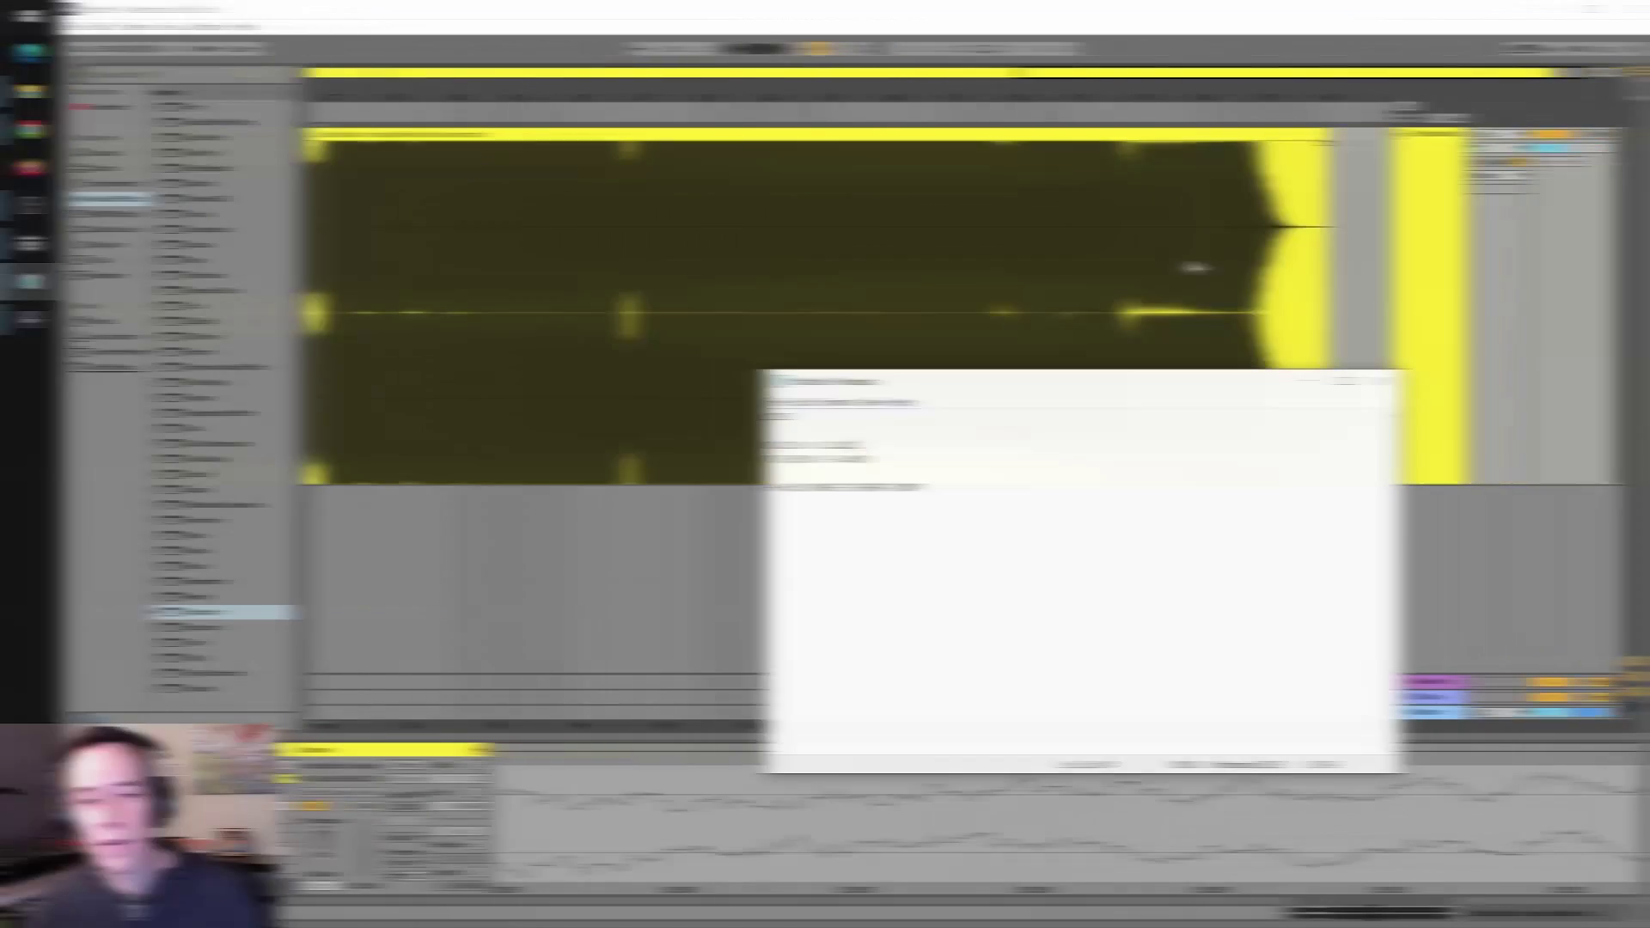
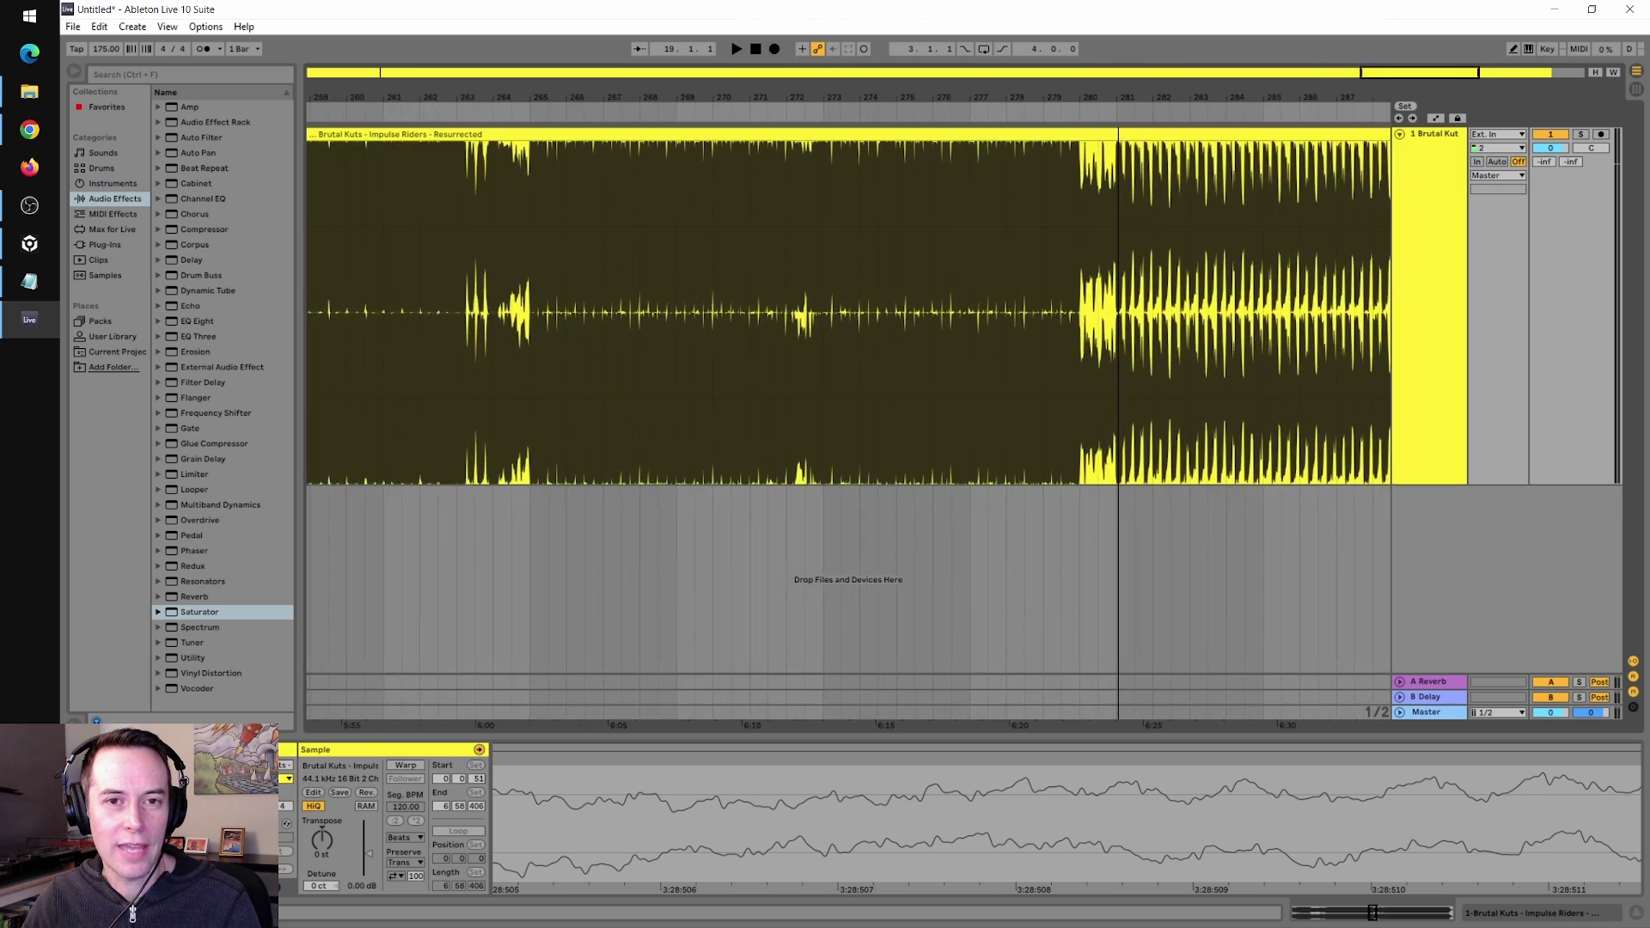
Locate the loop start from the notes at 6:13 and select the eight bars from bar 273 to bar 281.
scroll(1162, 309, up, 3)
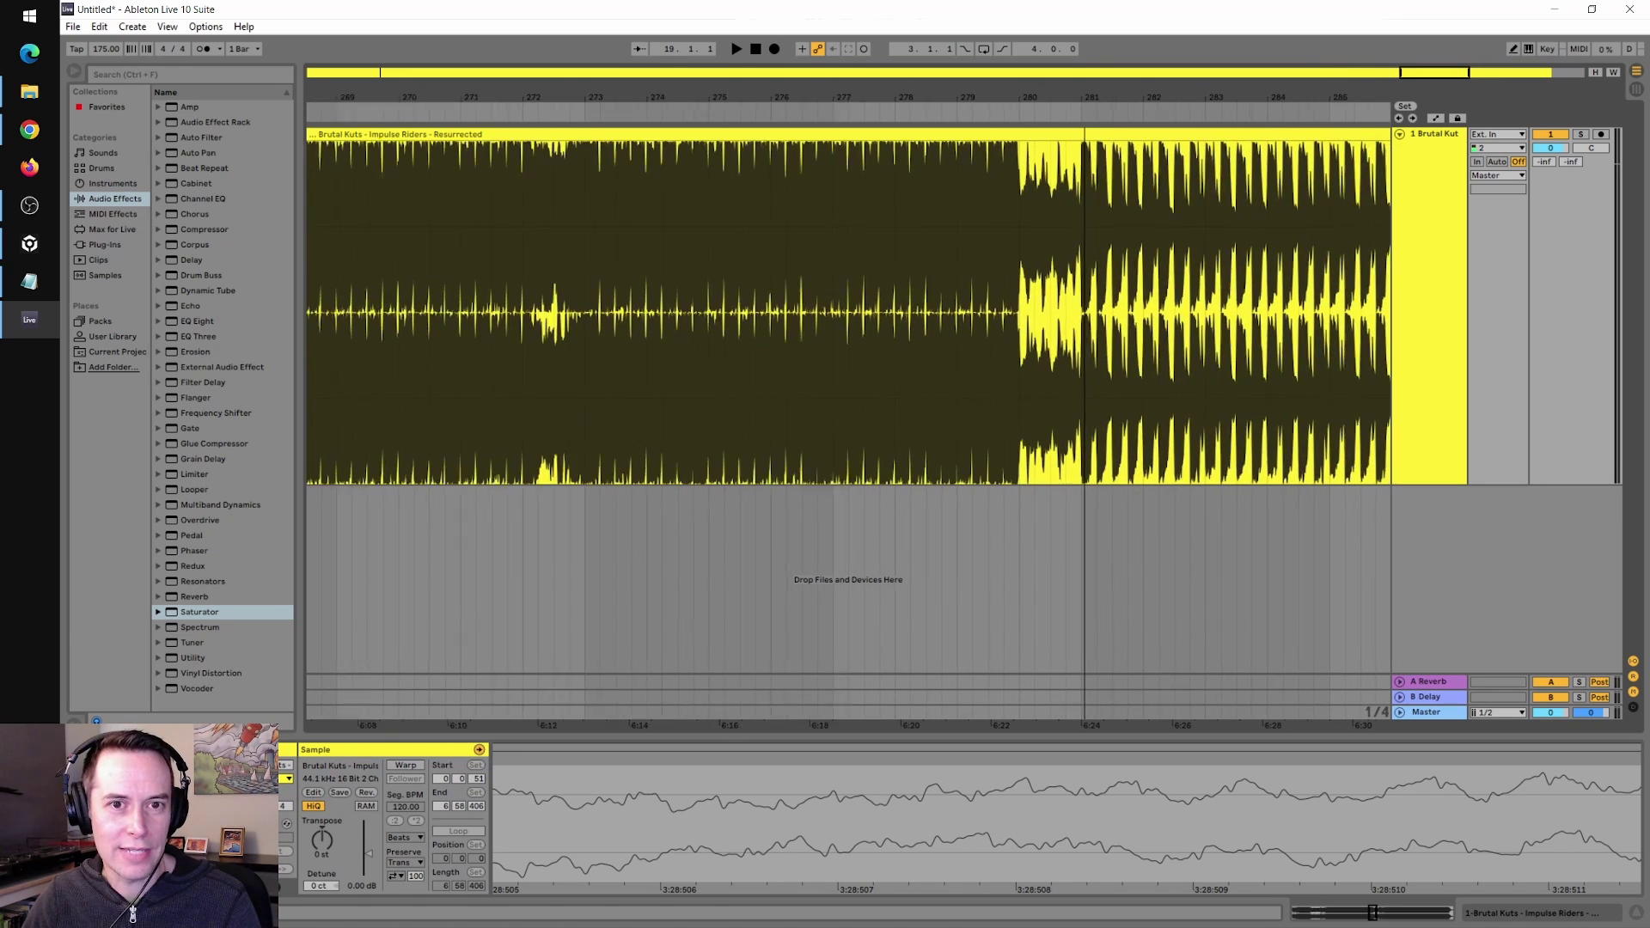
scroll(848, 310, up, 2)
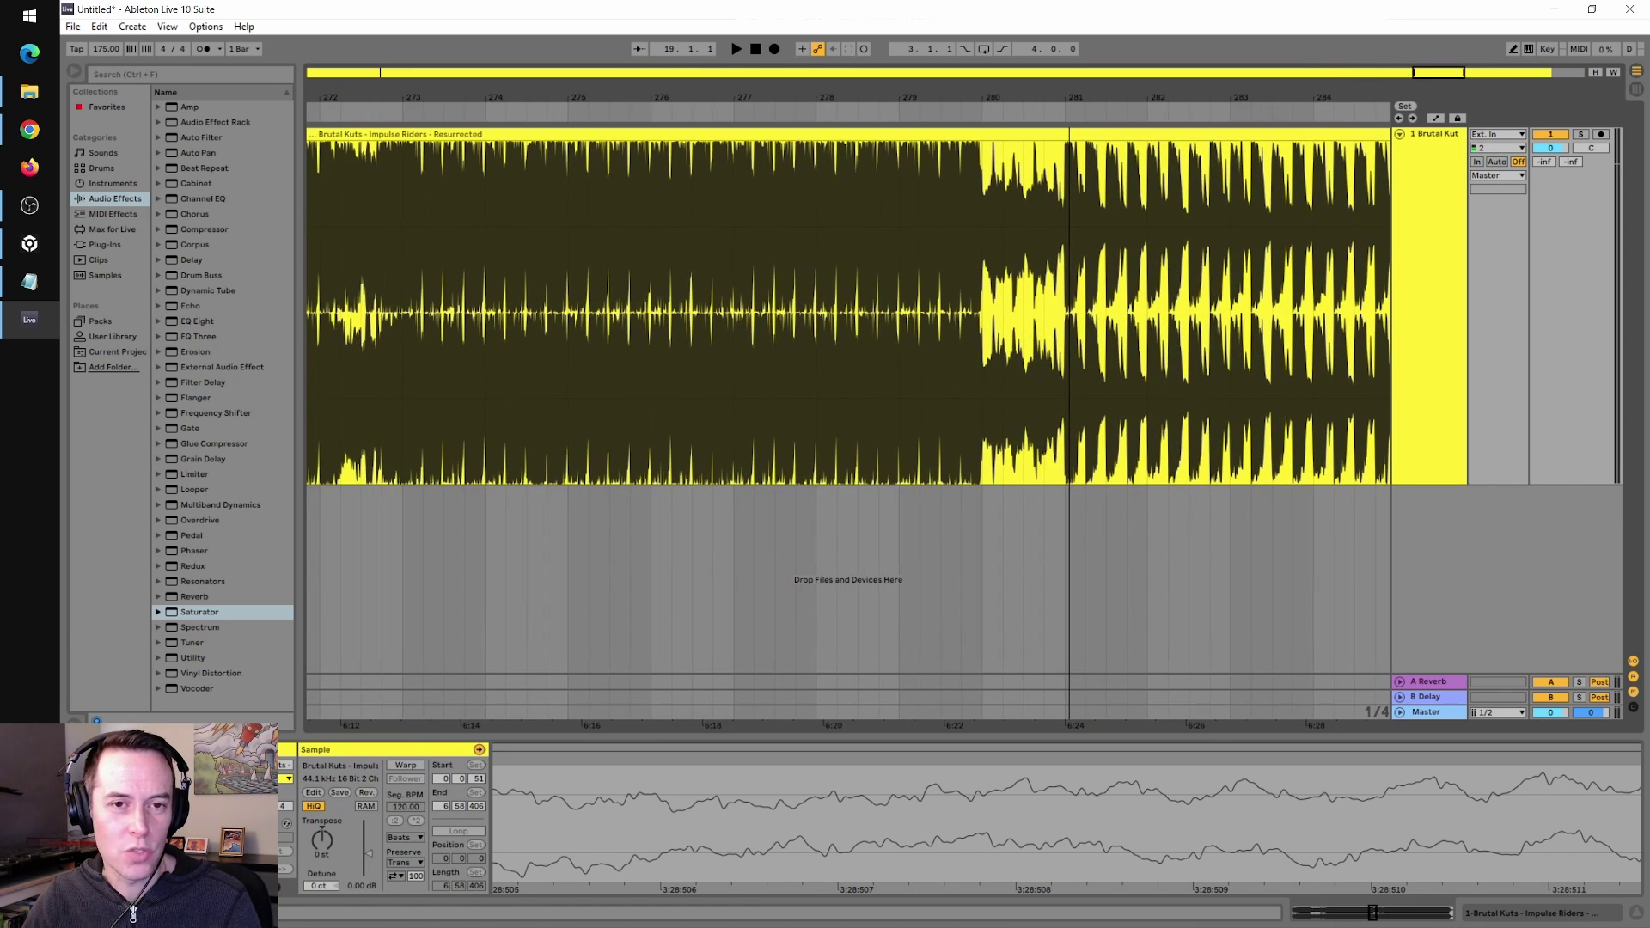
key(alt+Tab)
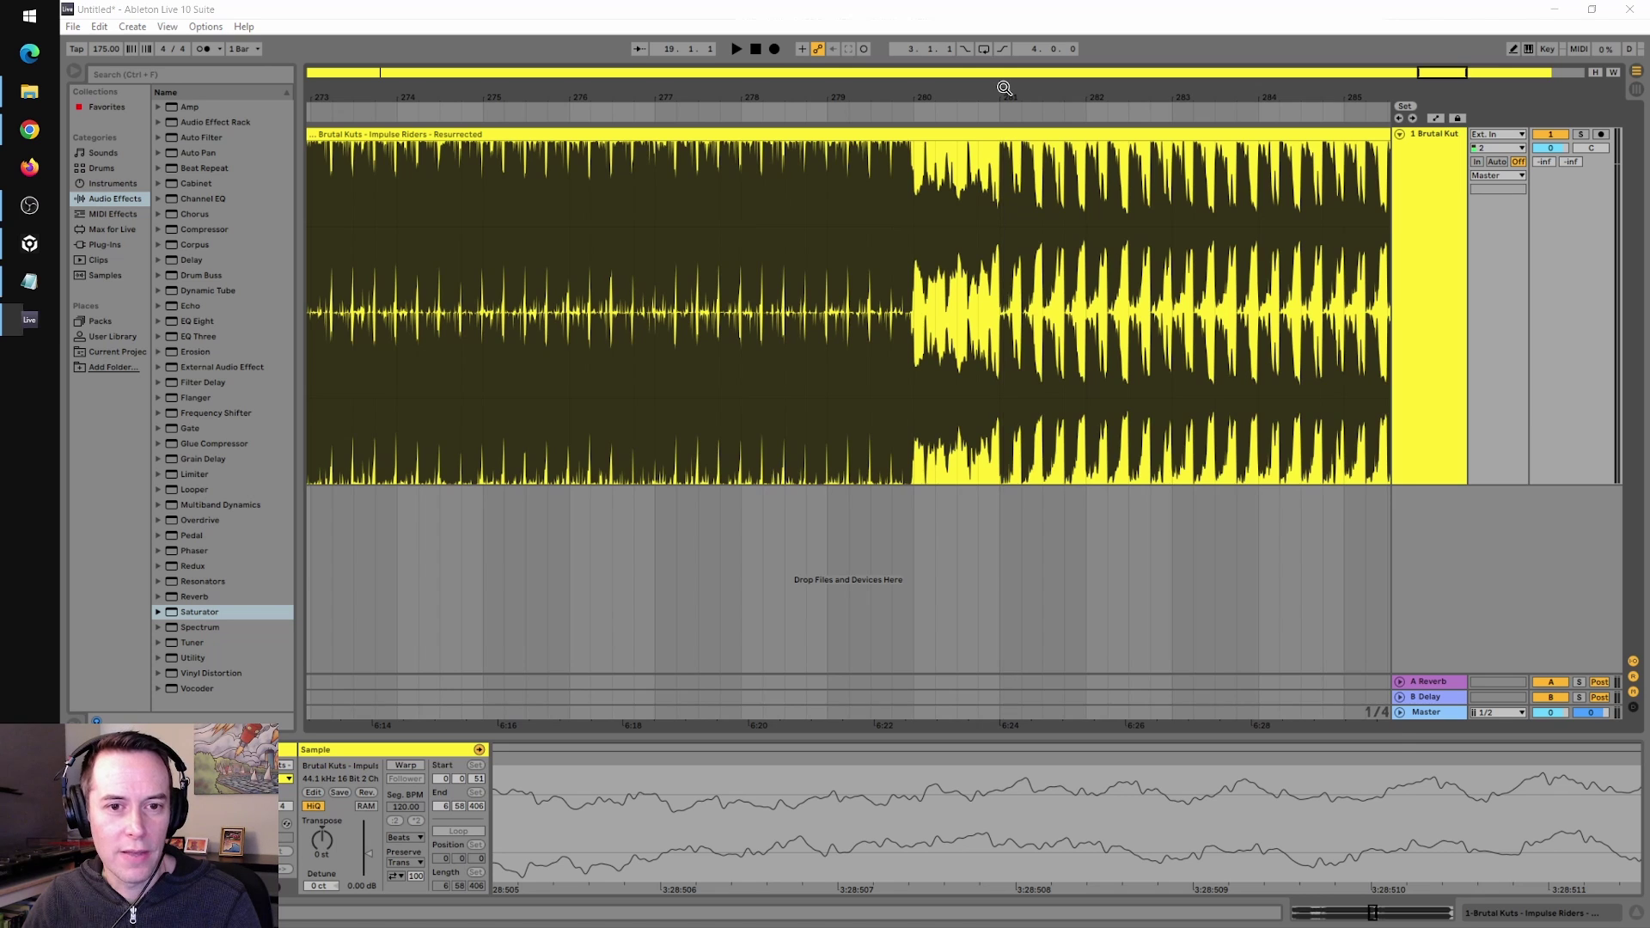
key(alt+Tab)
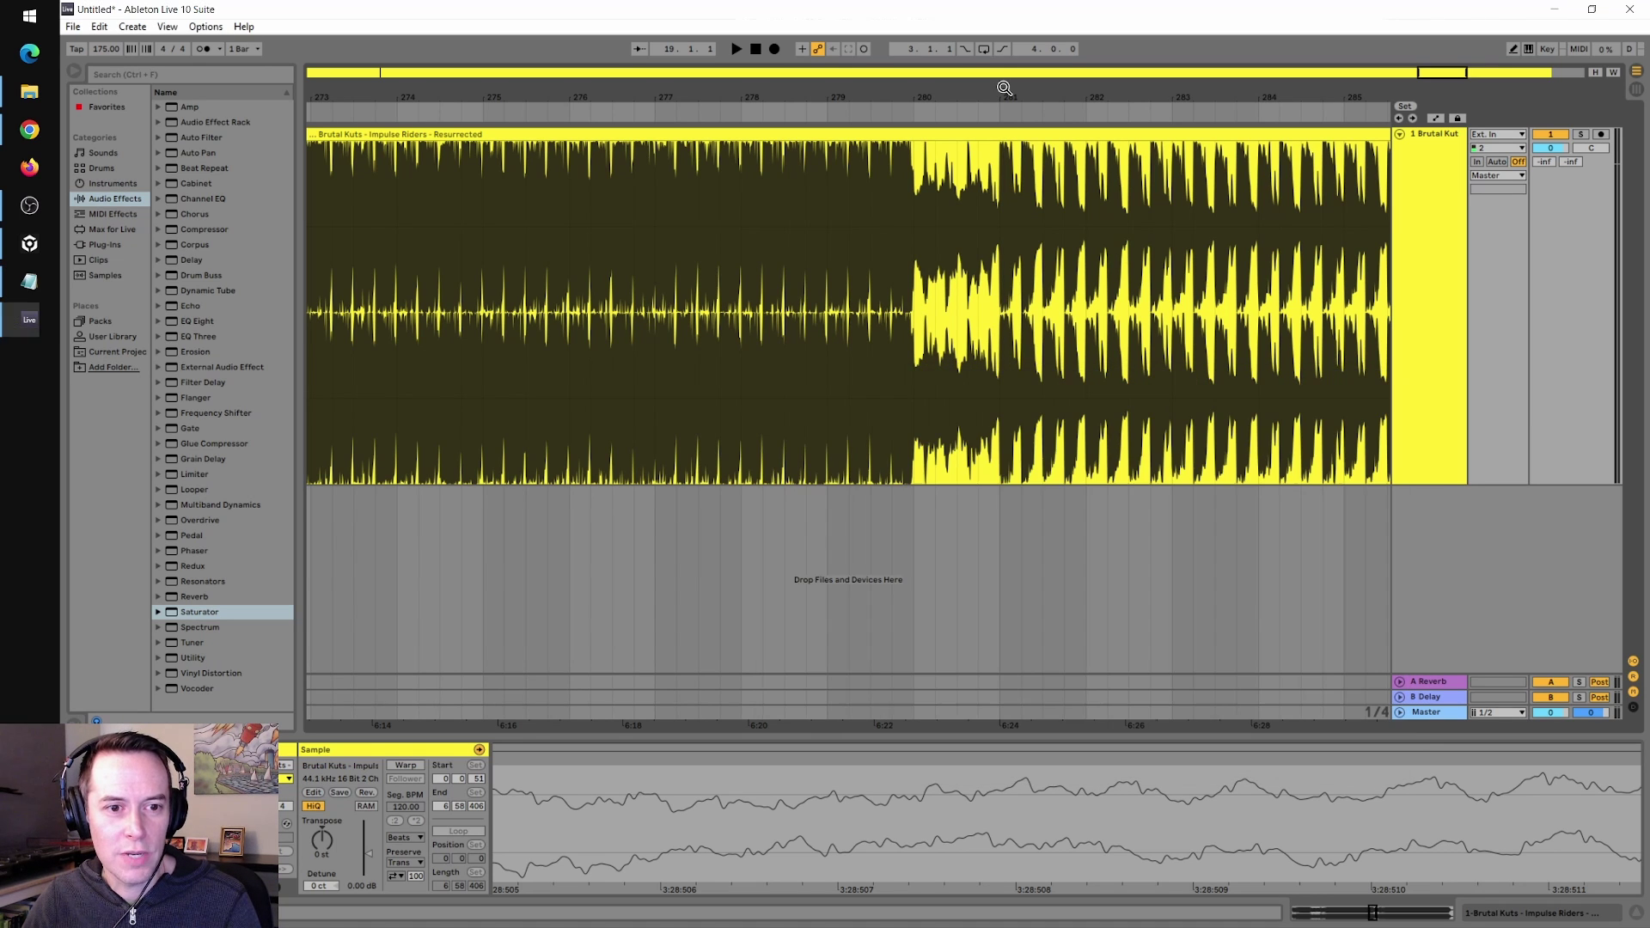
click(677, 91)
drag(677, 91, 1097, 107)
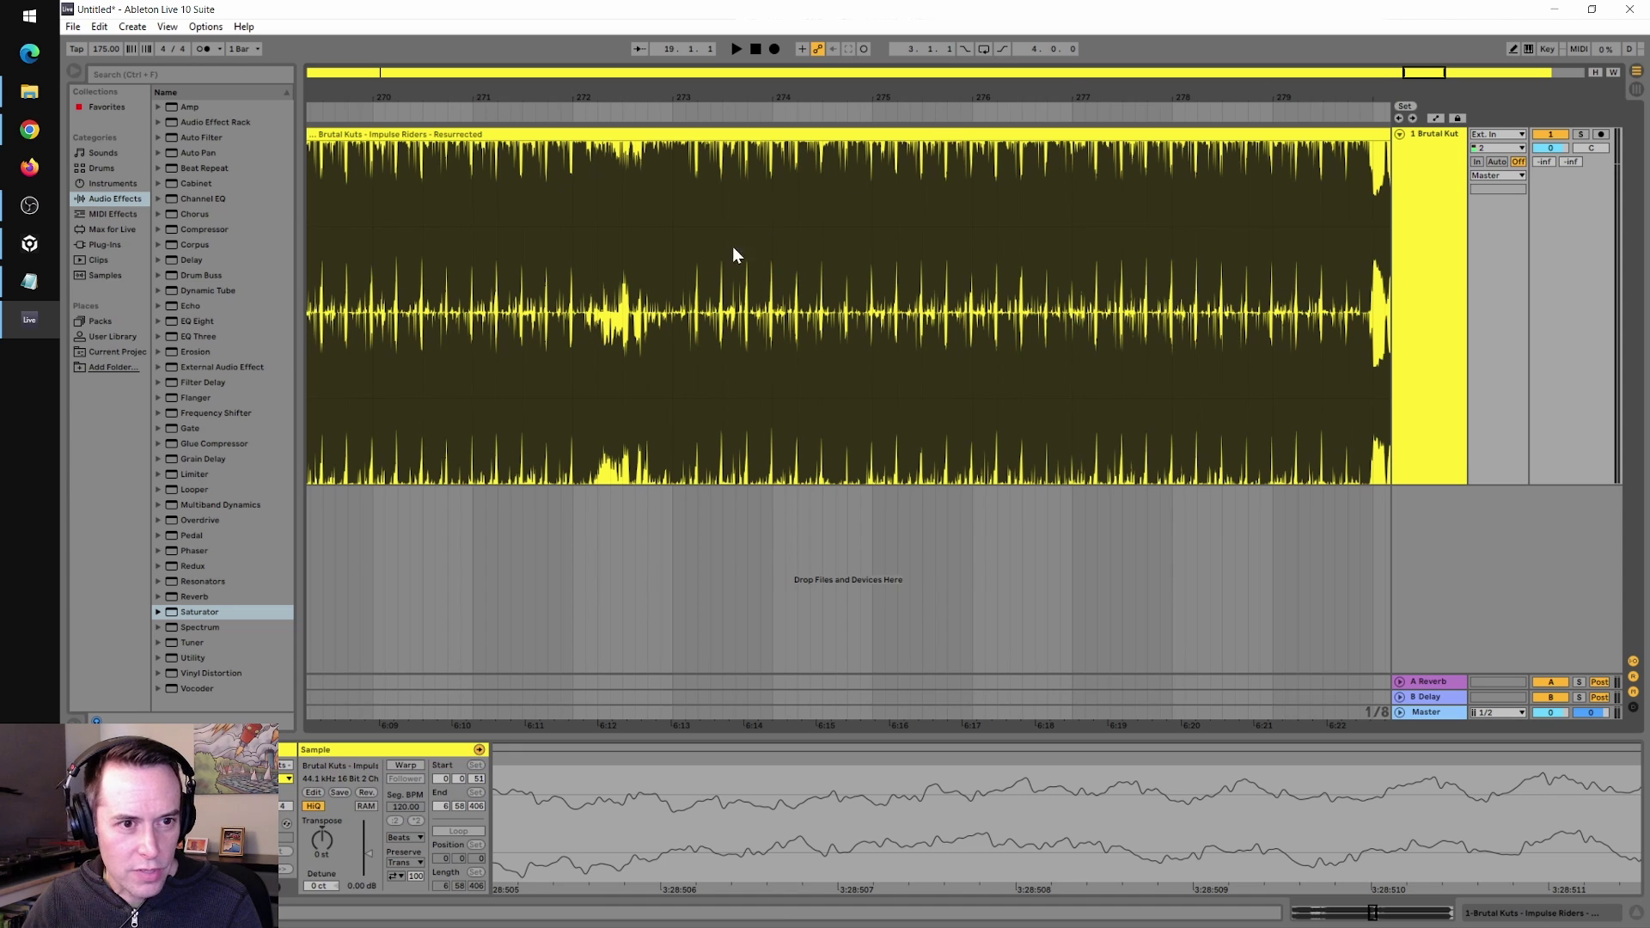
click(671, 376)
key(minus)
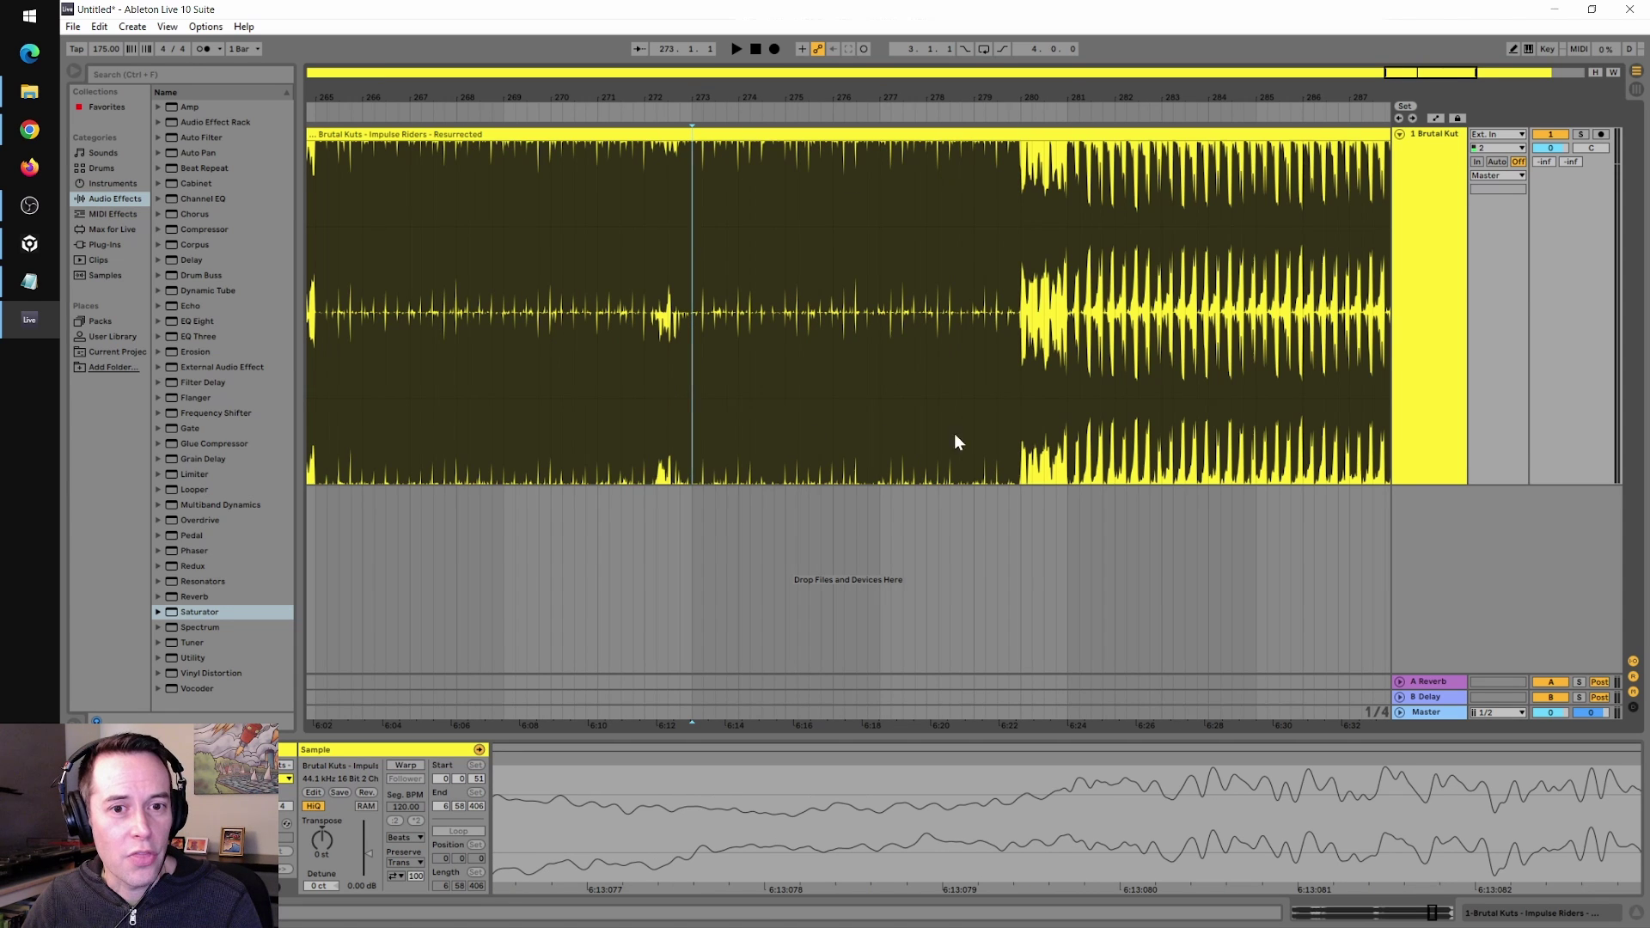
shift+click(1068, 391)
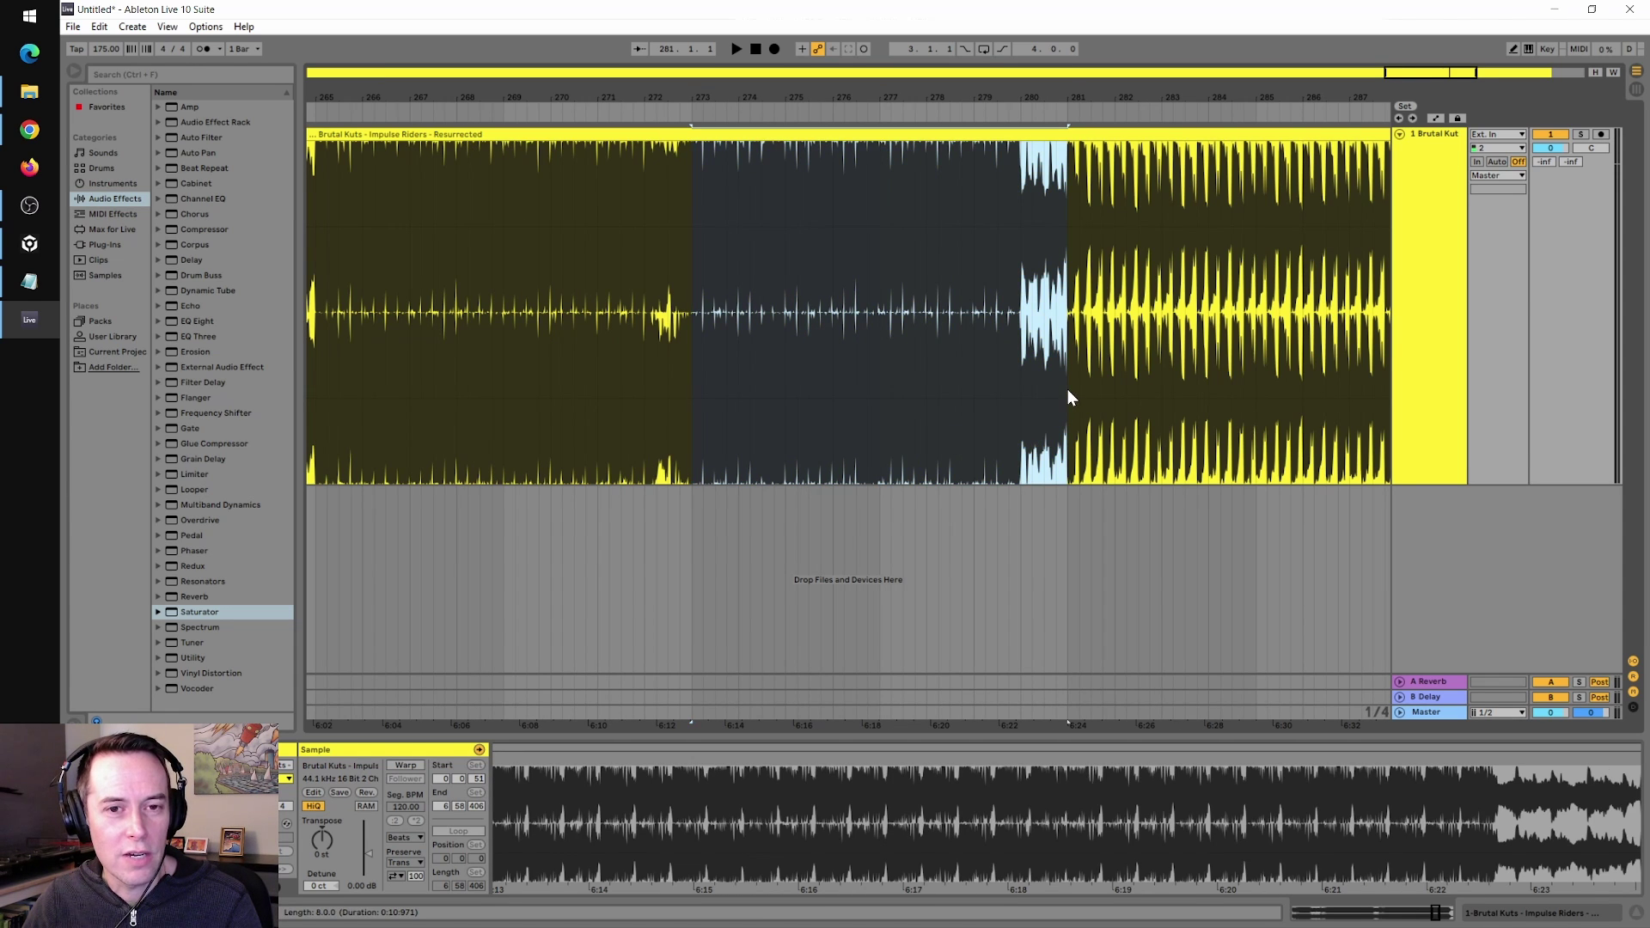
Split the audio clip at bar 281 and move the ending section out to bar 306 to make room.
click(694, 421)
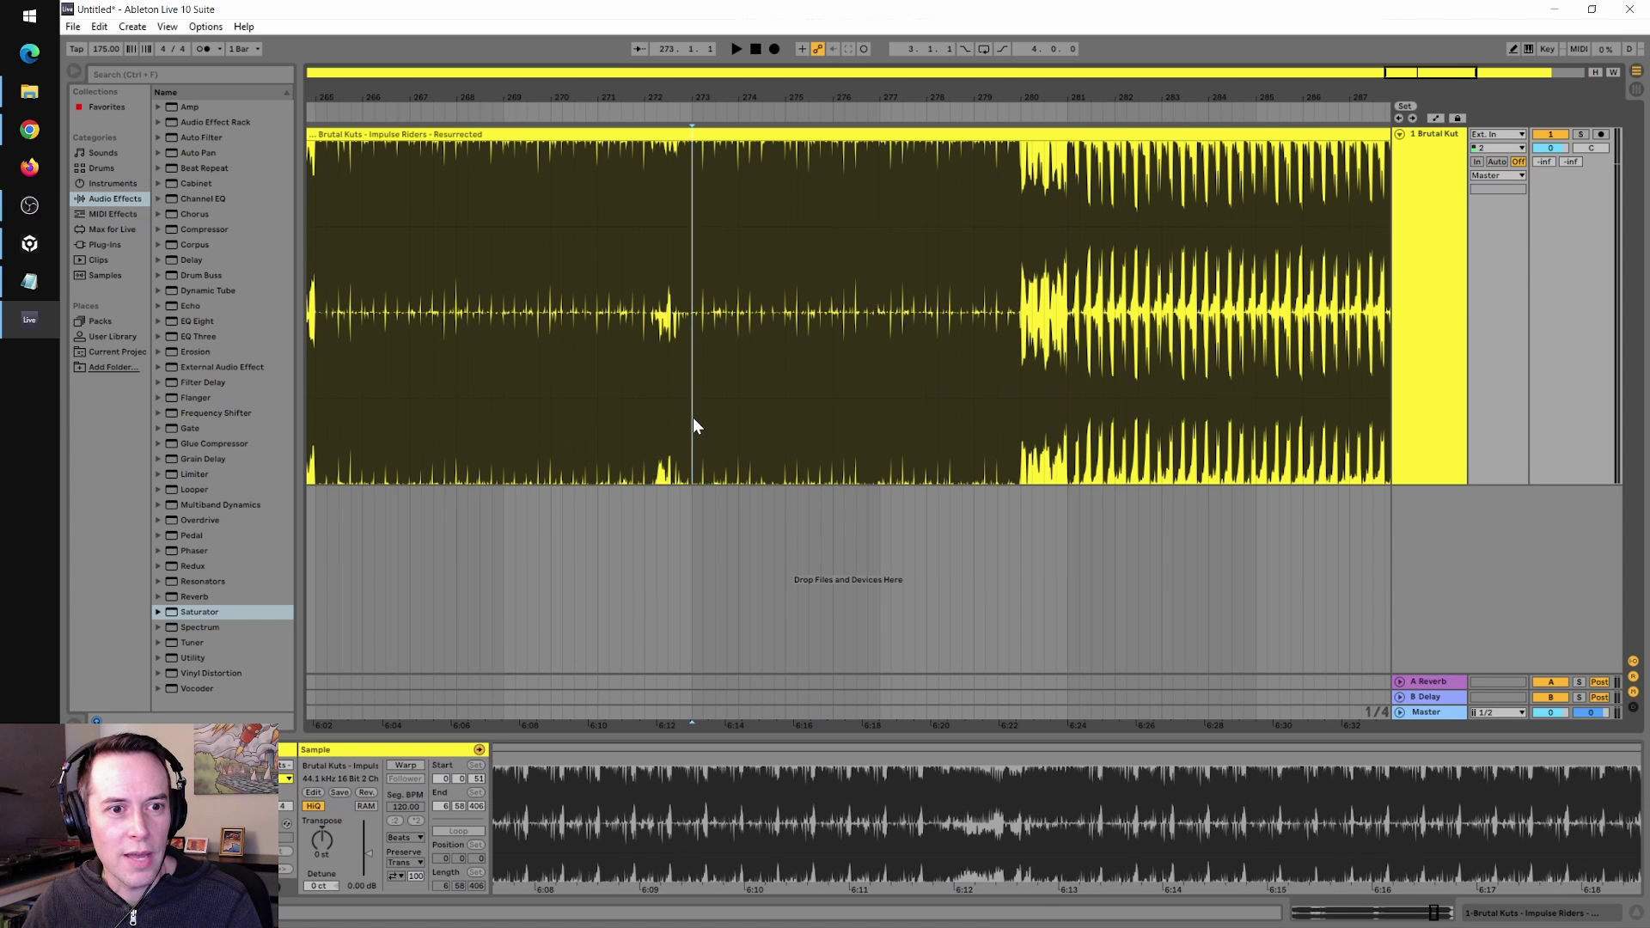
click(1068, 416)
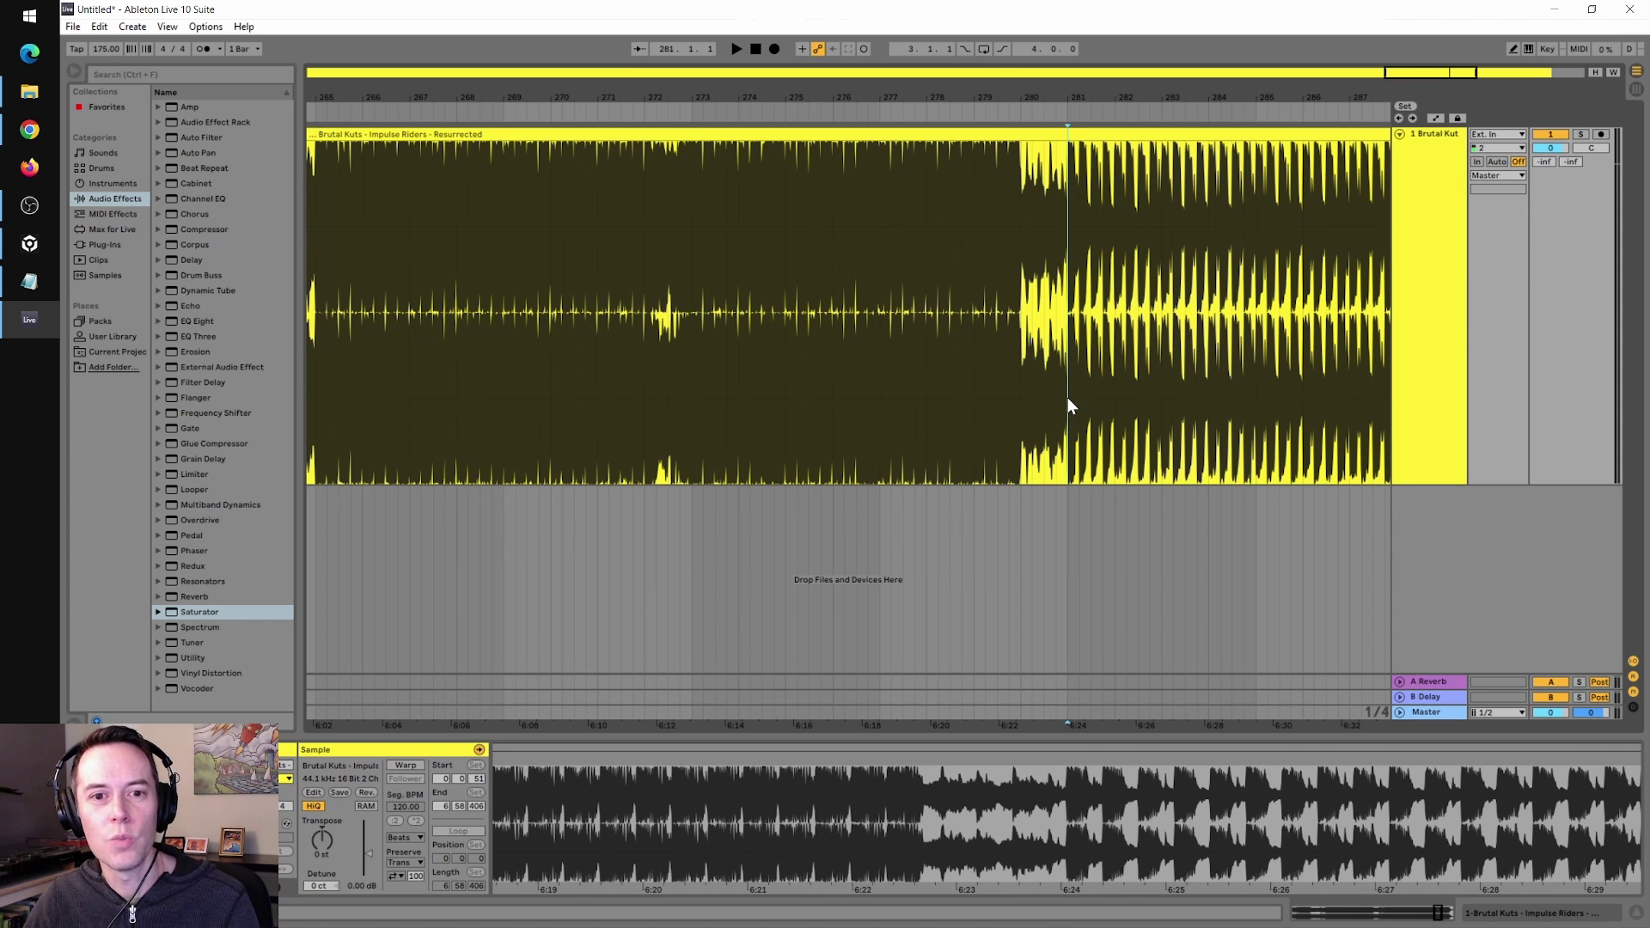
right_click(1070, 404)
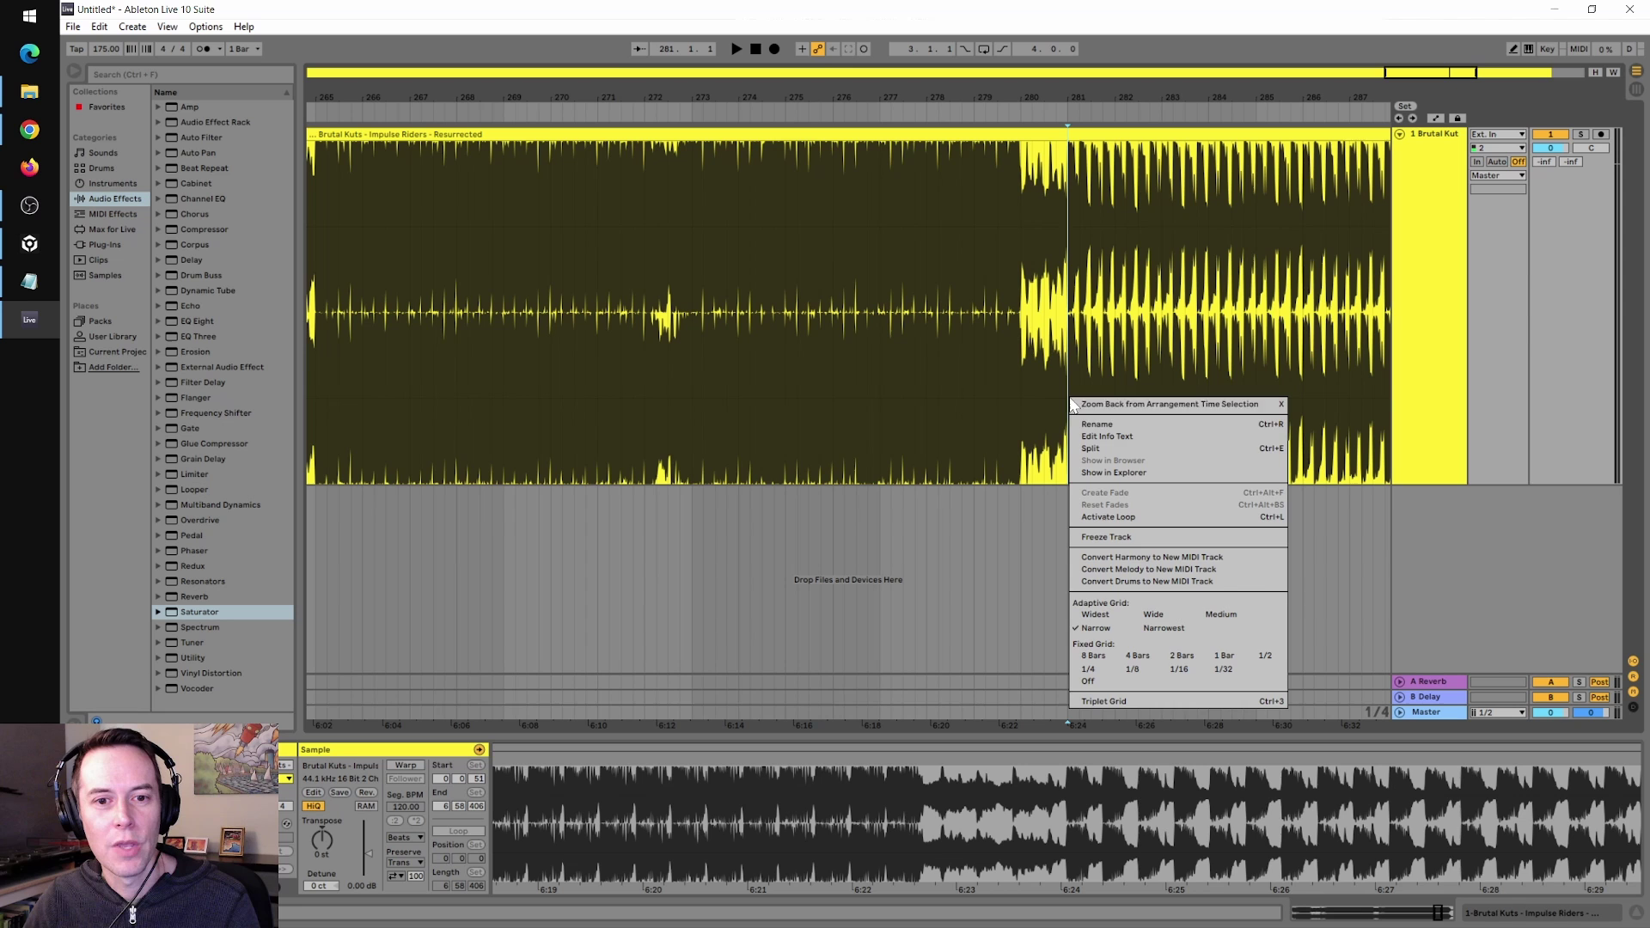
click(1100, 454)
drag(1175, 90, 1161, 60)
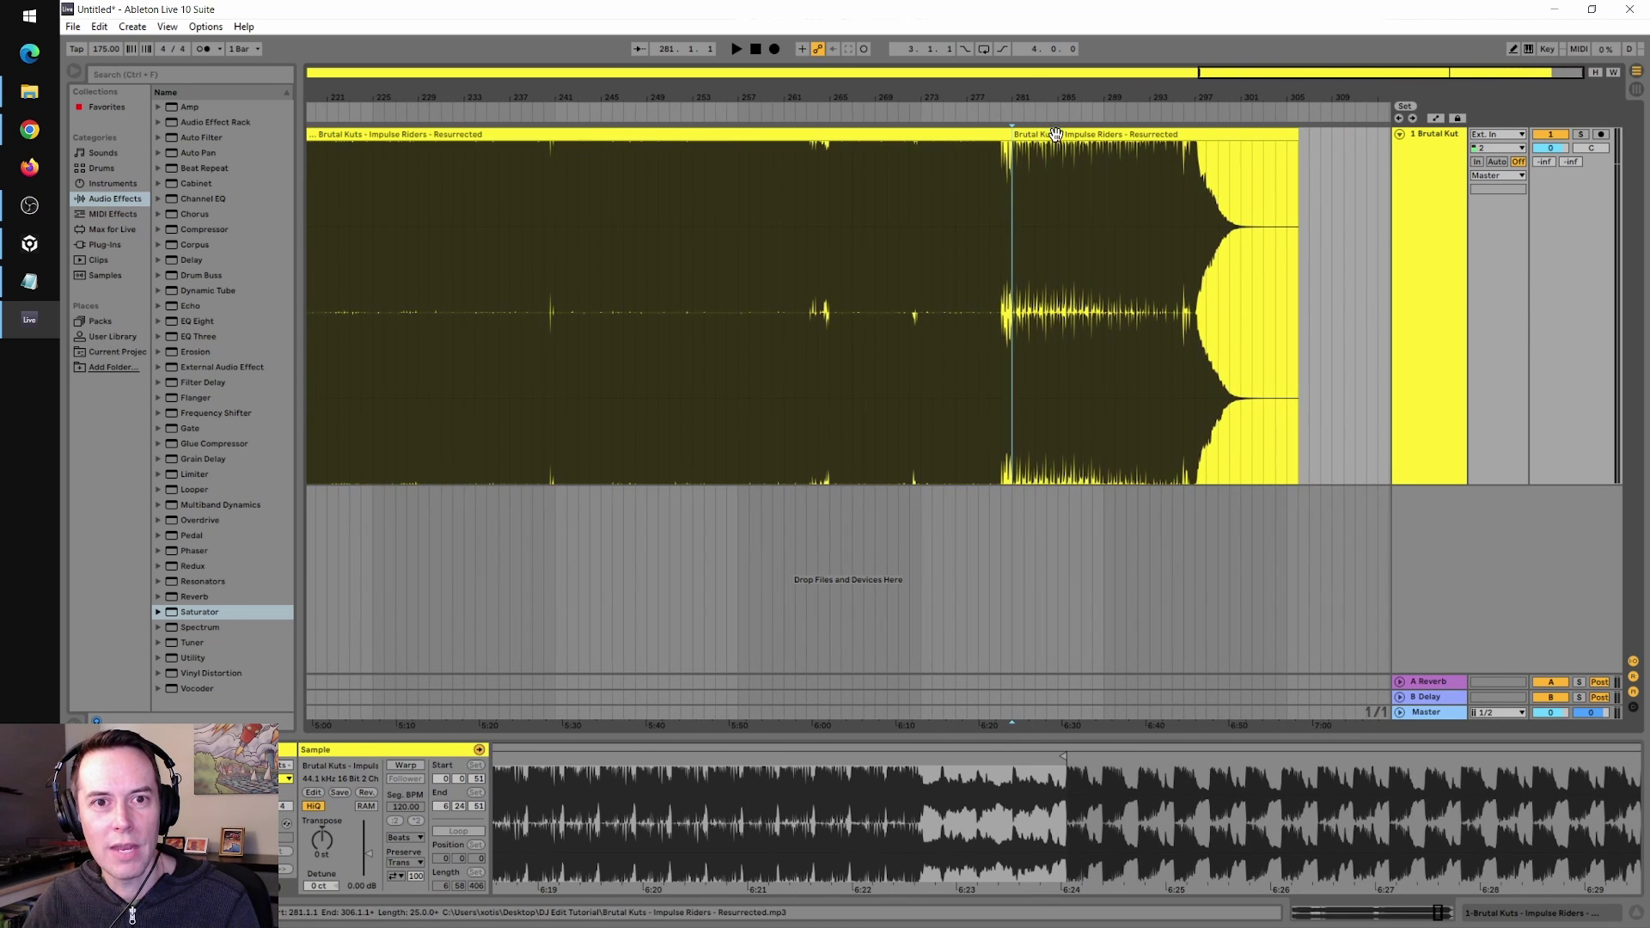
drag(1050, 137, 1339, 152)
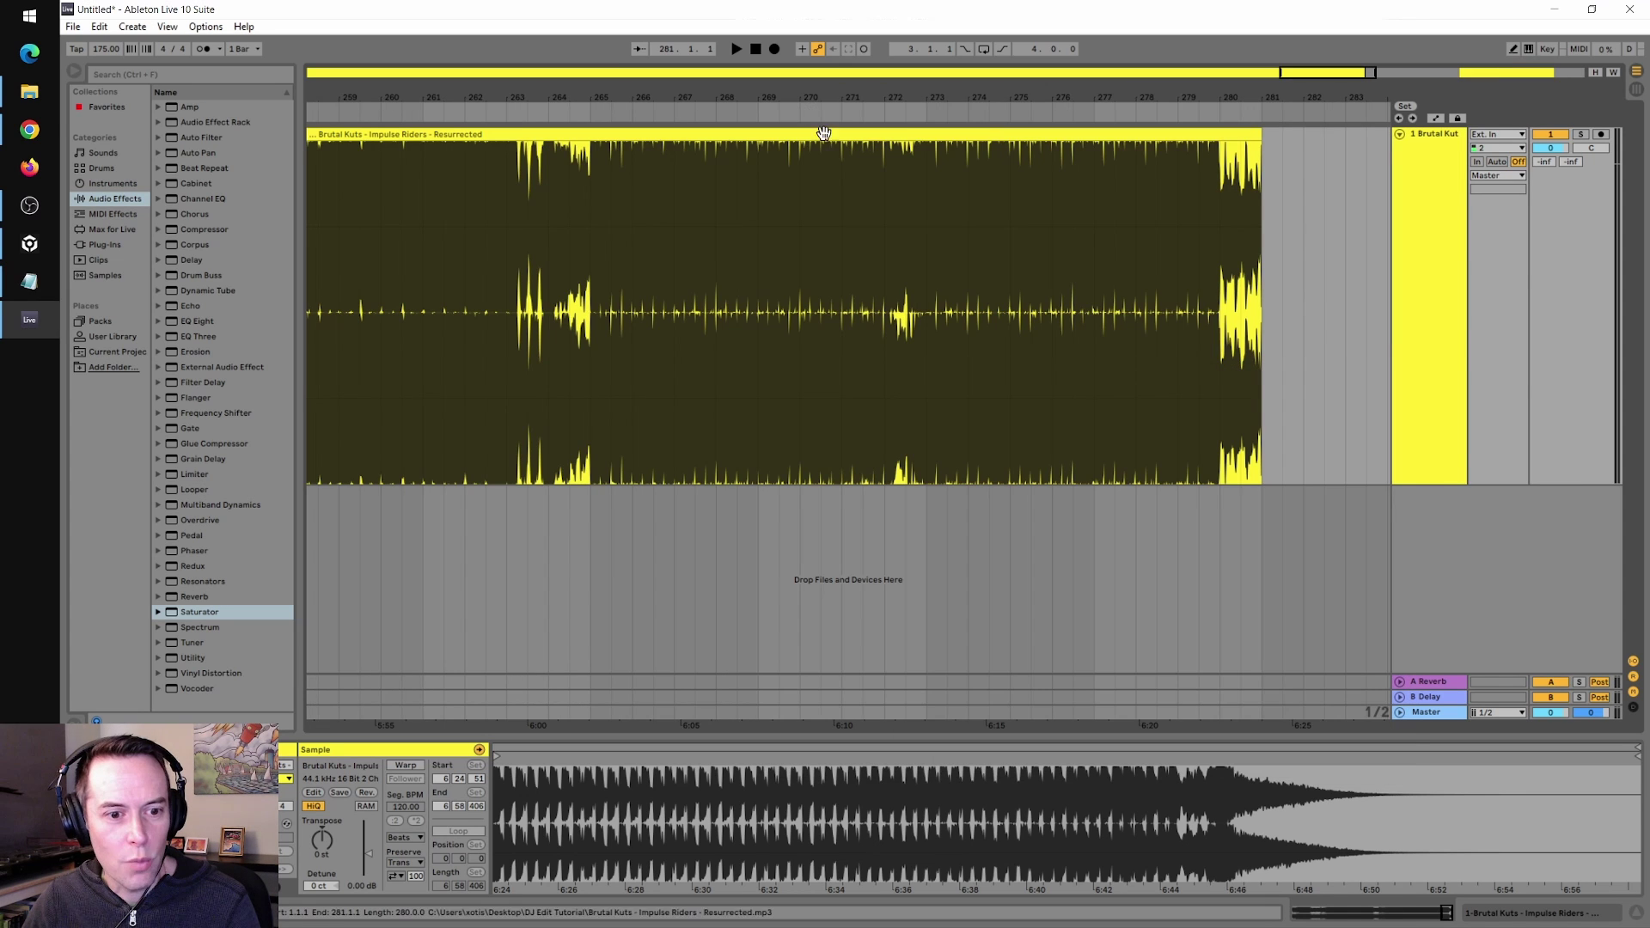
Duplicate bars 273 to 281 directly after themselves and move the ending clip to bar 289, against the copy.
click(823, 133)
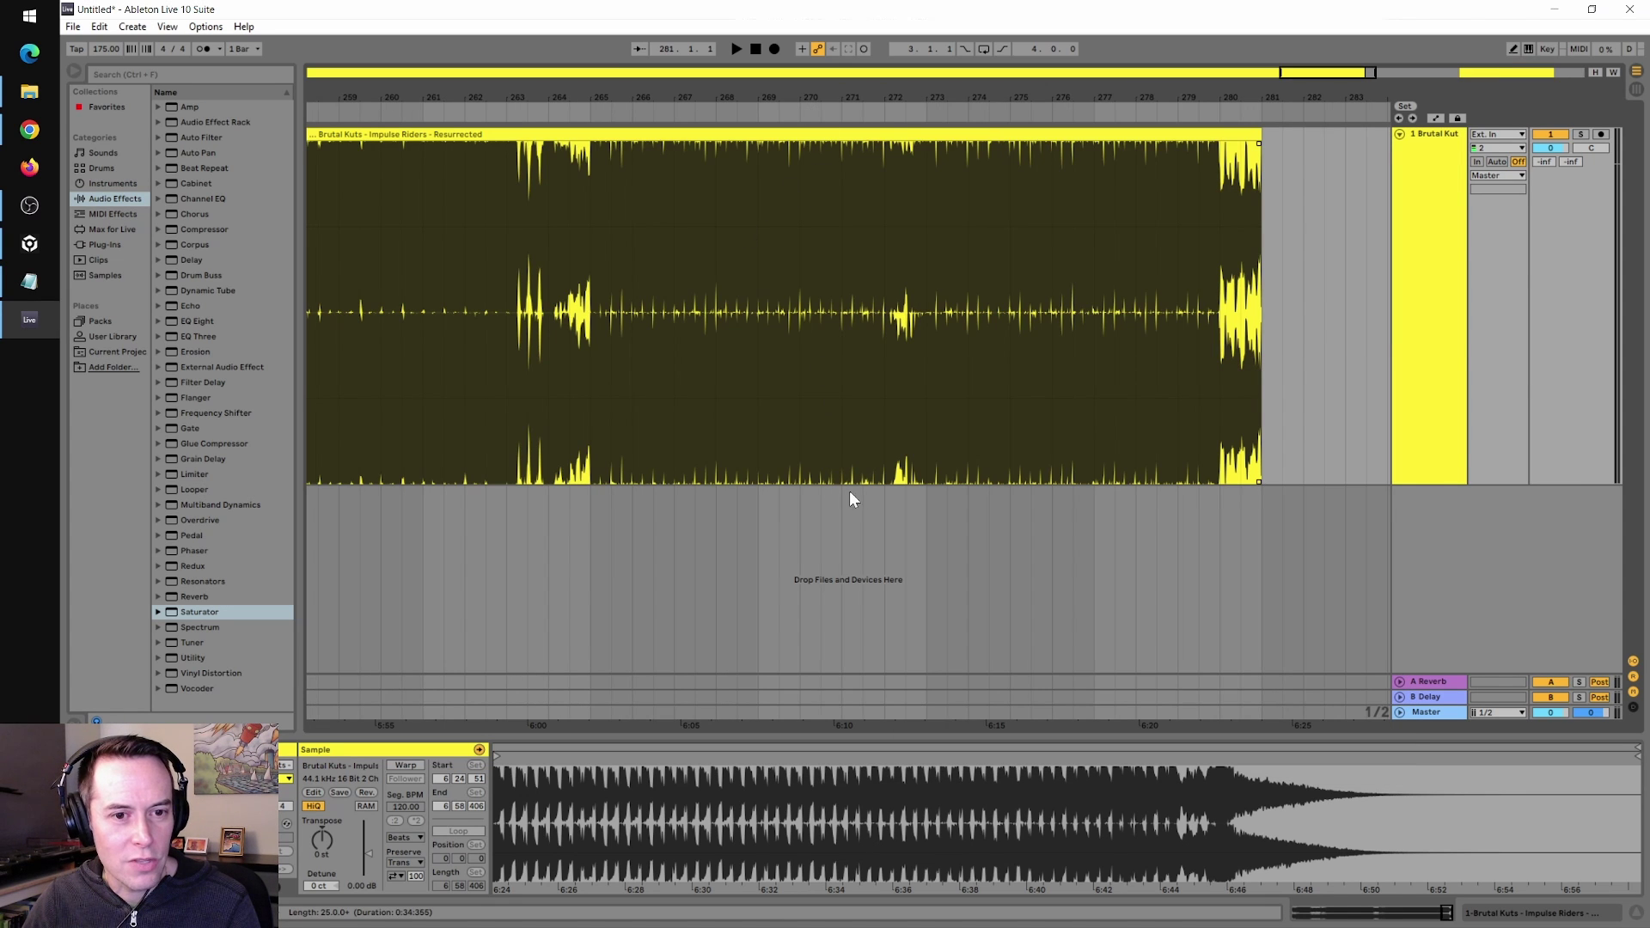
drag(925, 405, 1260, 391)
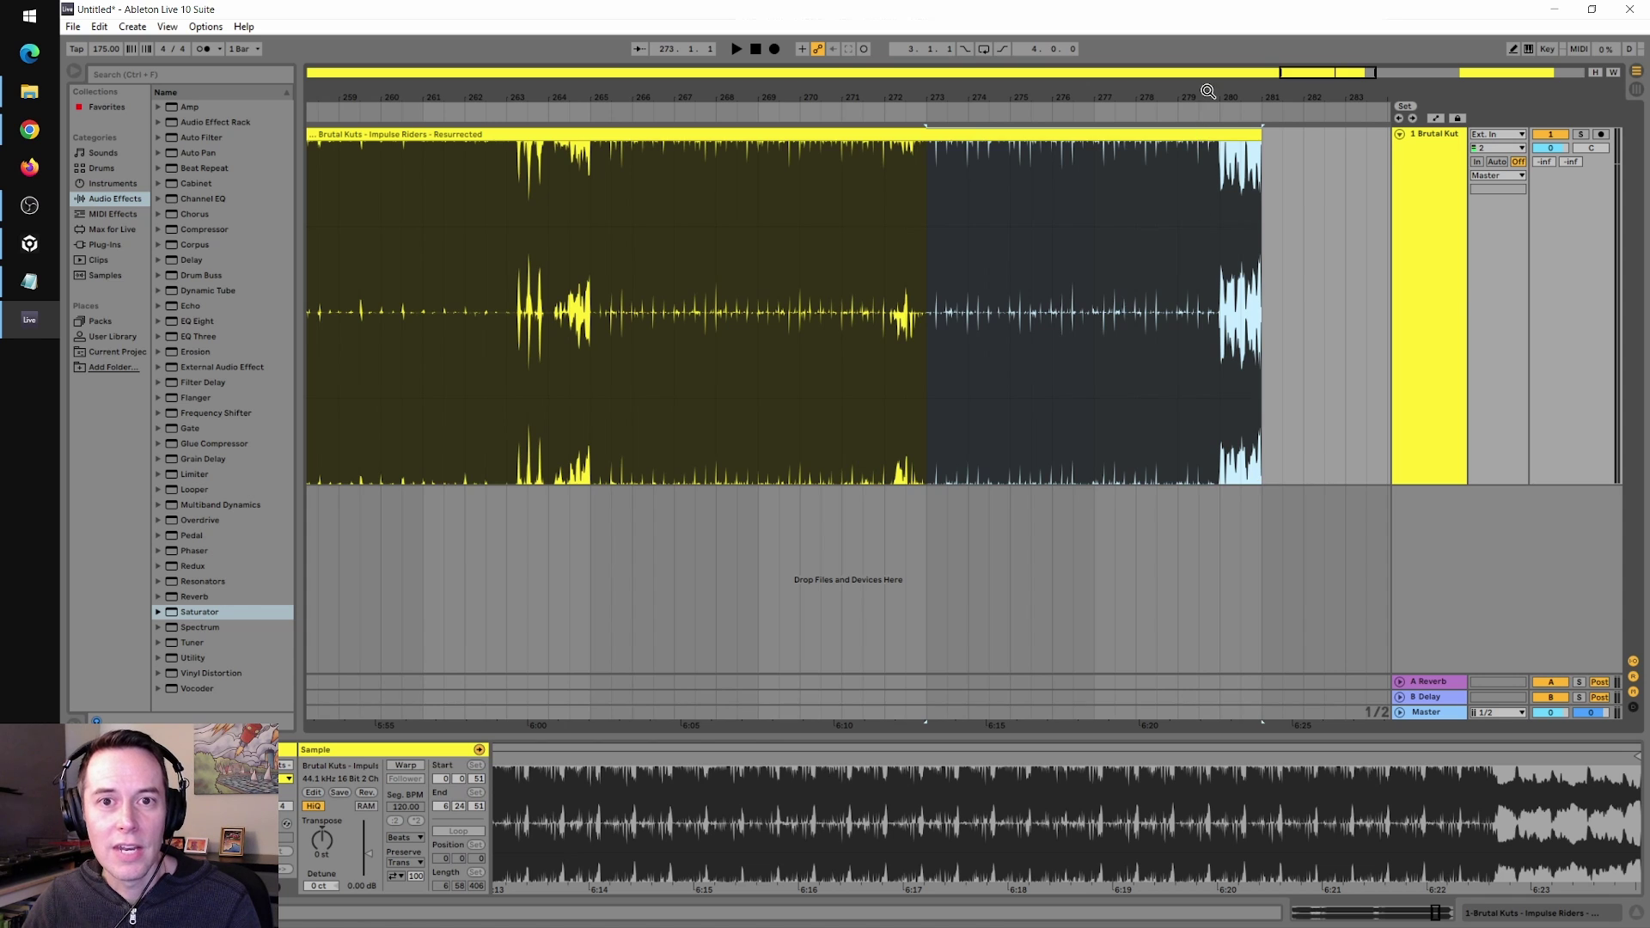
drag(1201, 96, 849, 91)
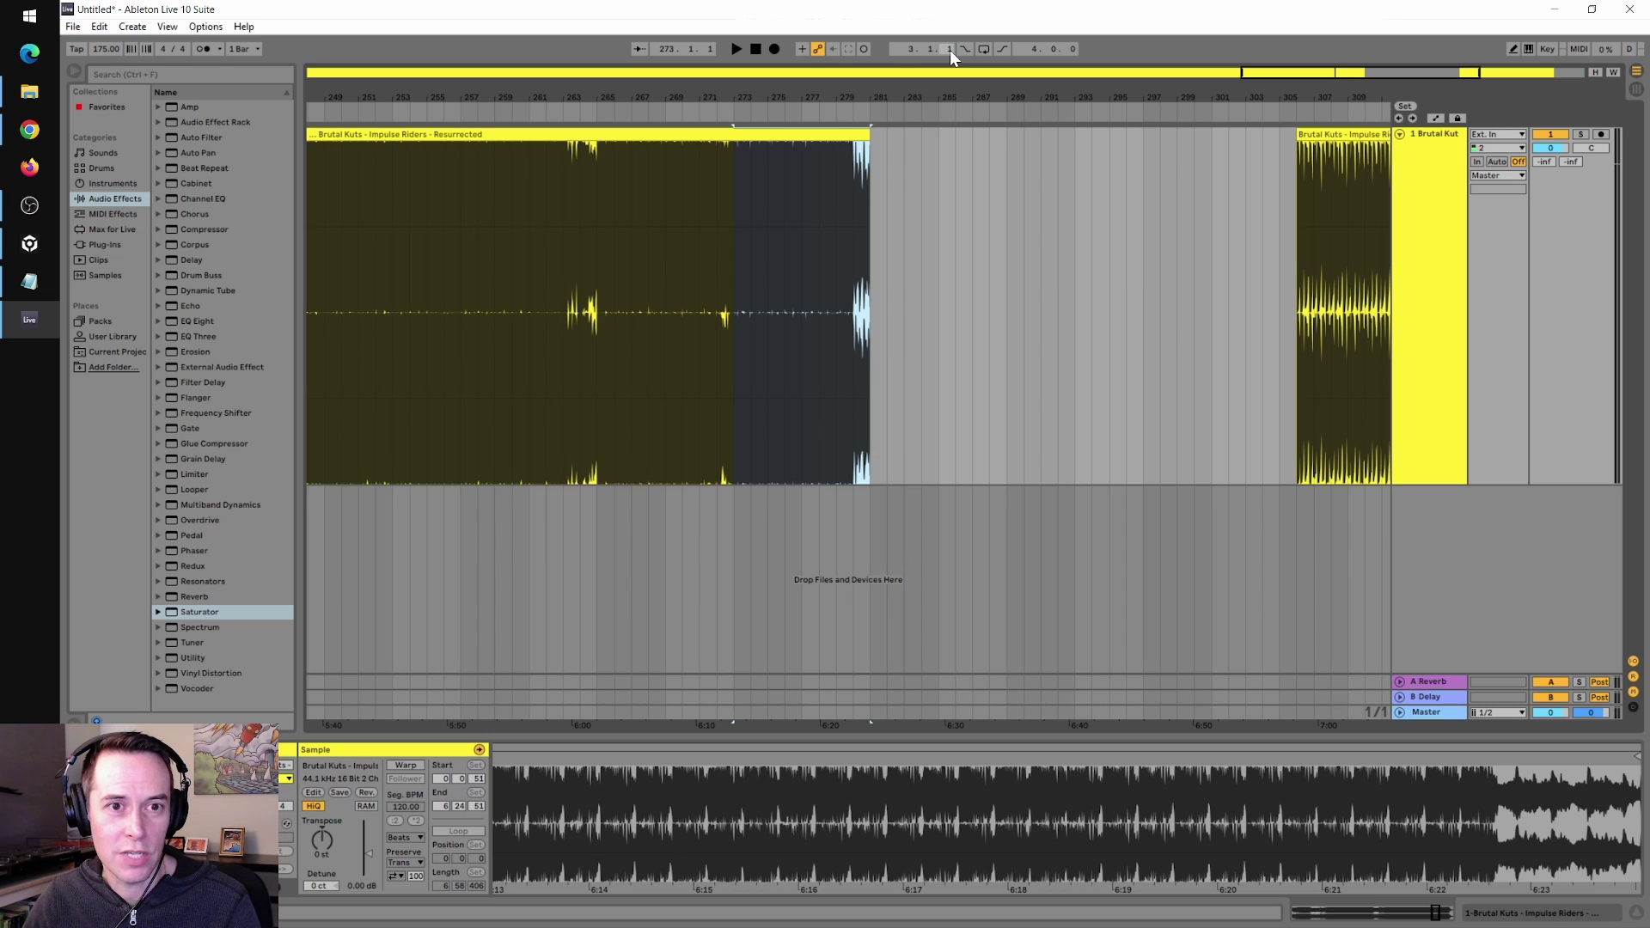
key(ctrl+d)
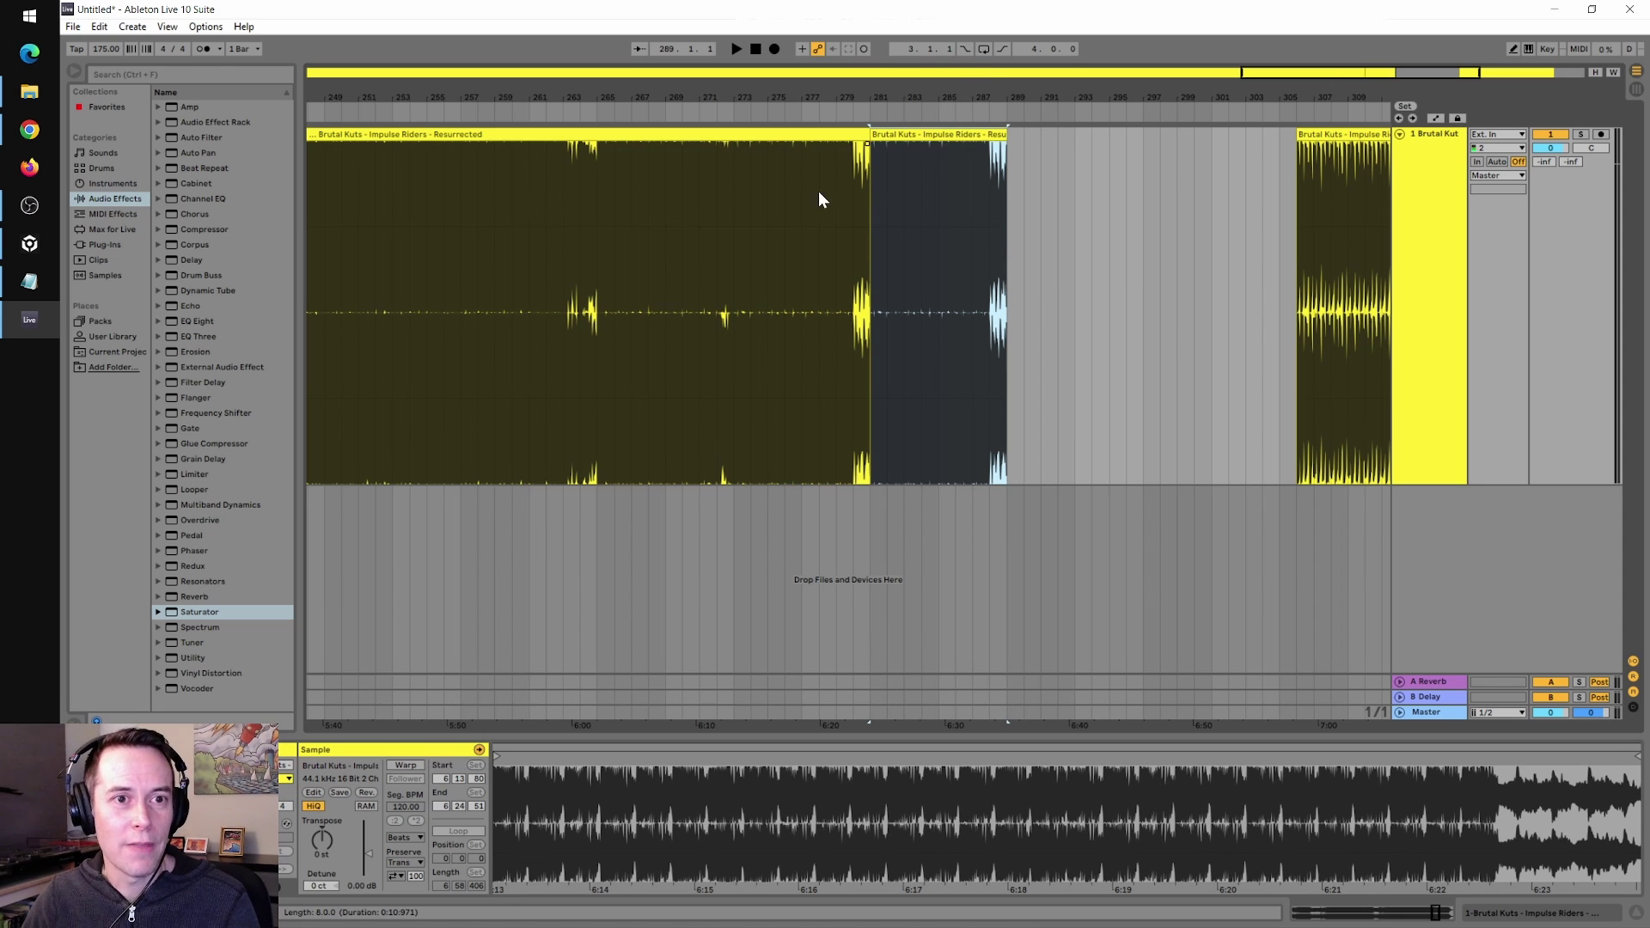
click(1348, 133)
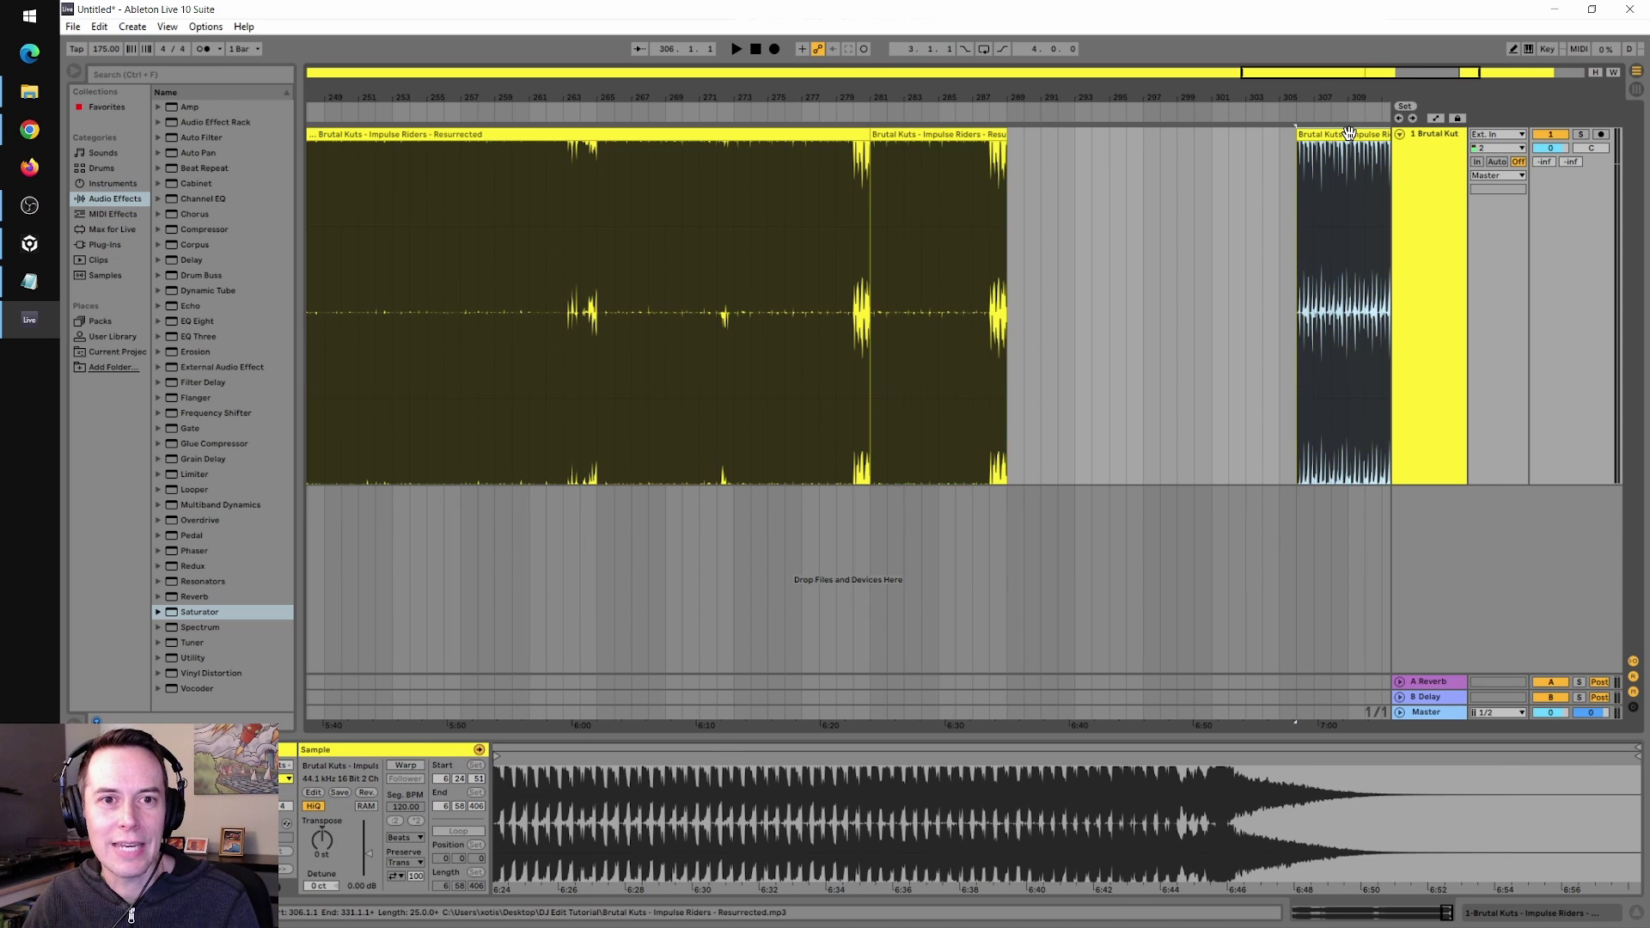
drag(1348, 133, 1055, 154)
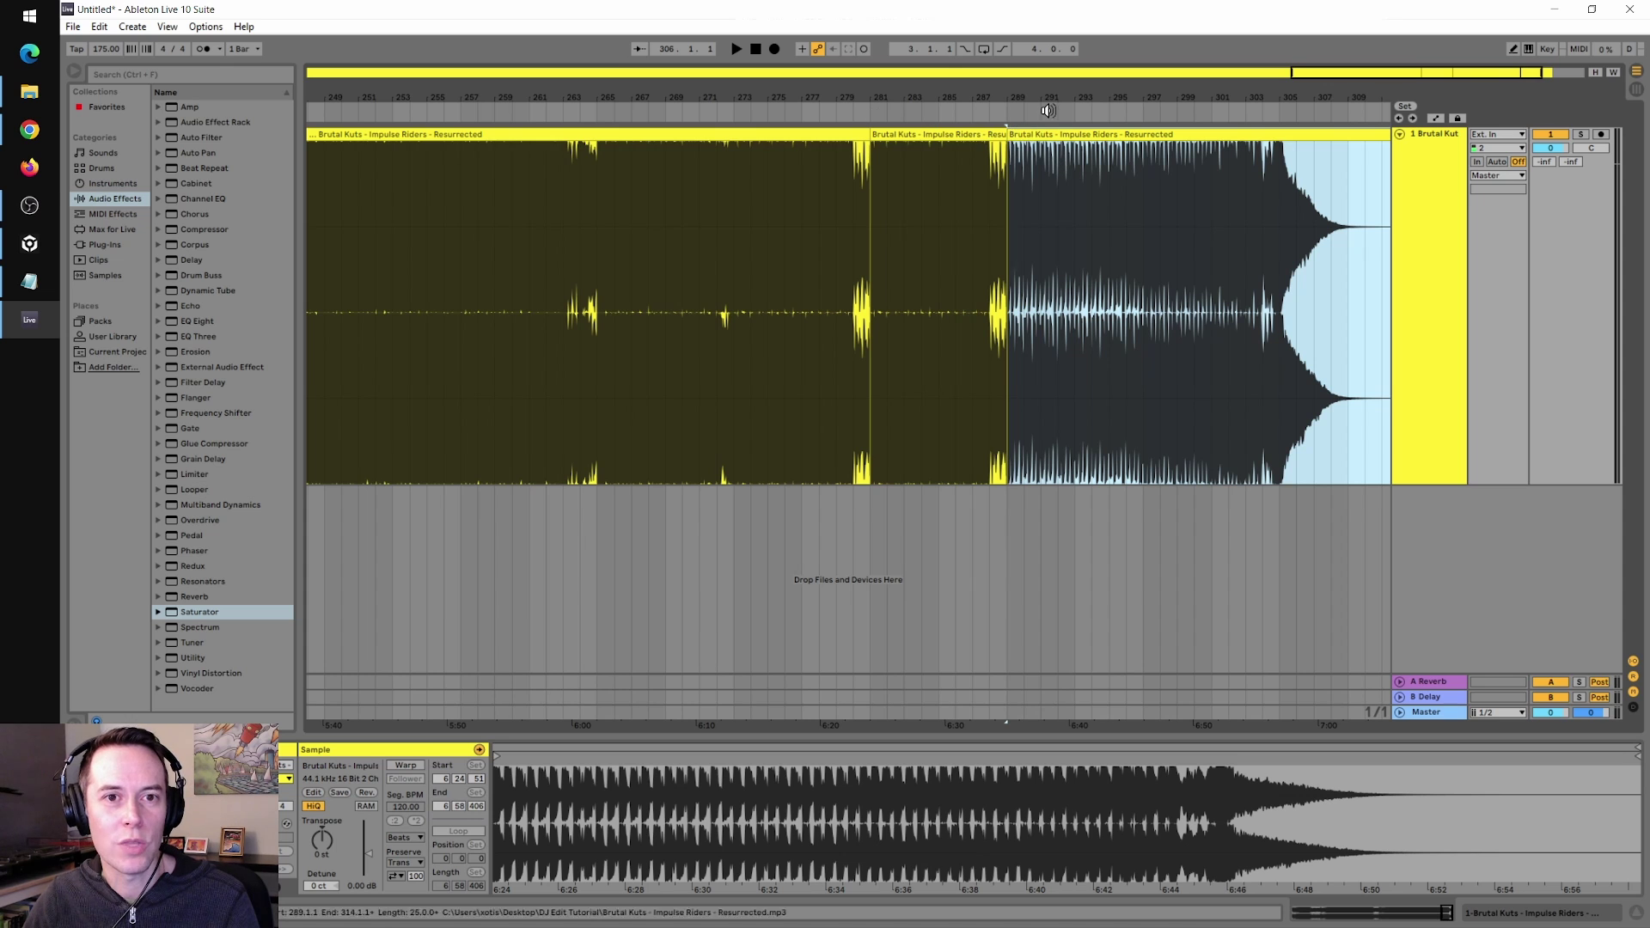
Play the arrangement from just before bar 280 across the join at bar 281 to check the loop transition.
drag(864, 111, 829, 172)
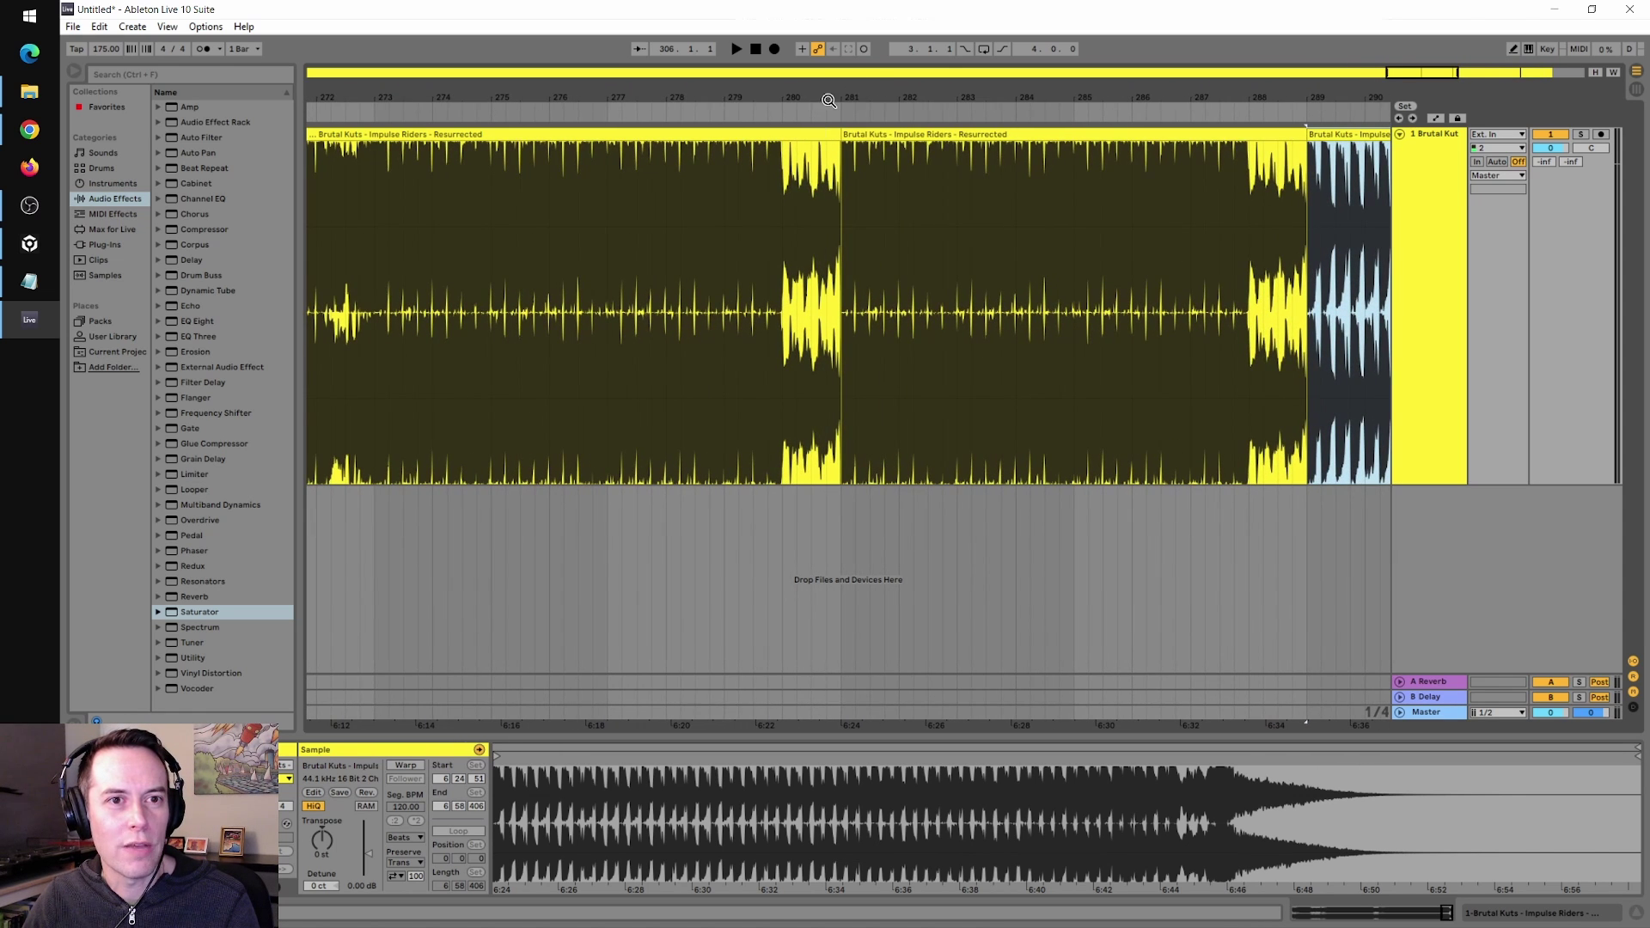
click(778, 112)
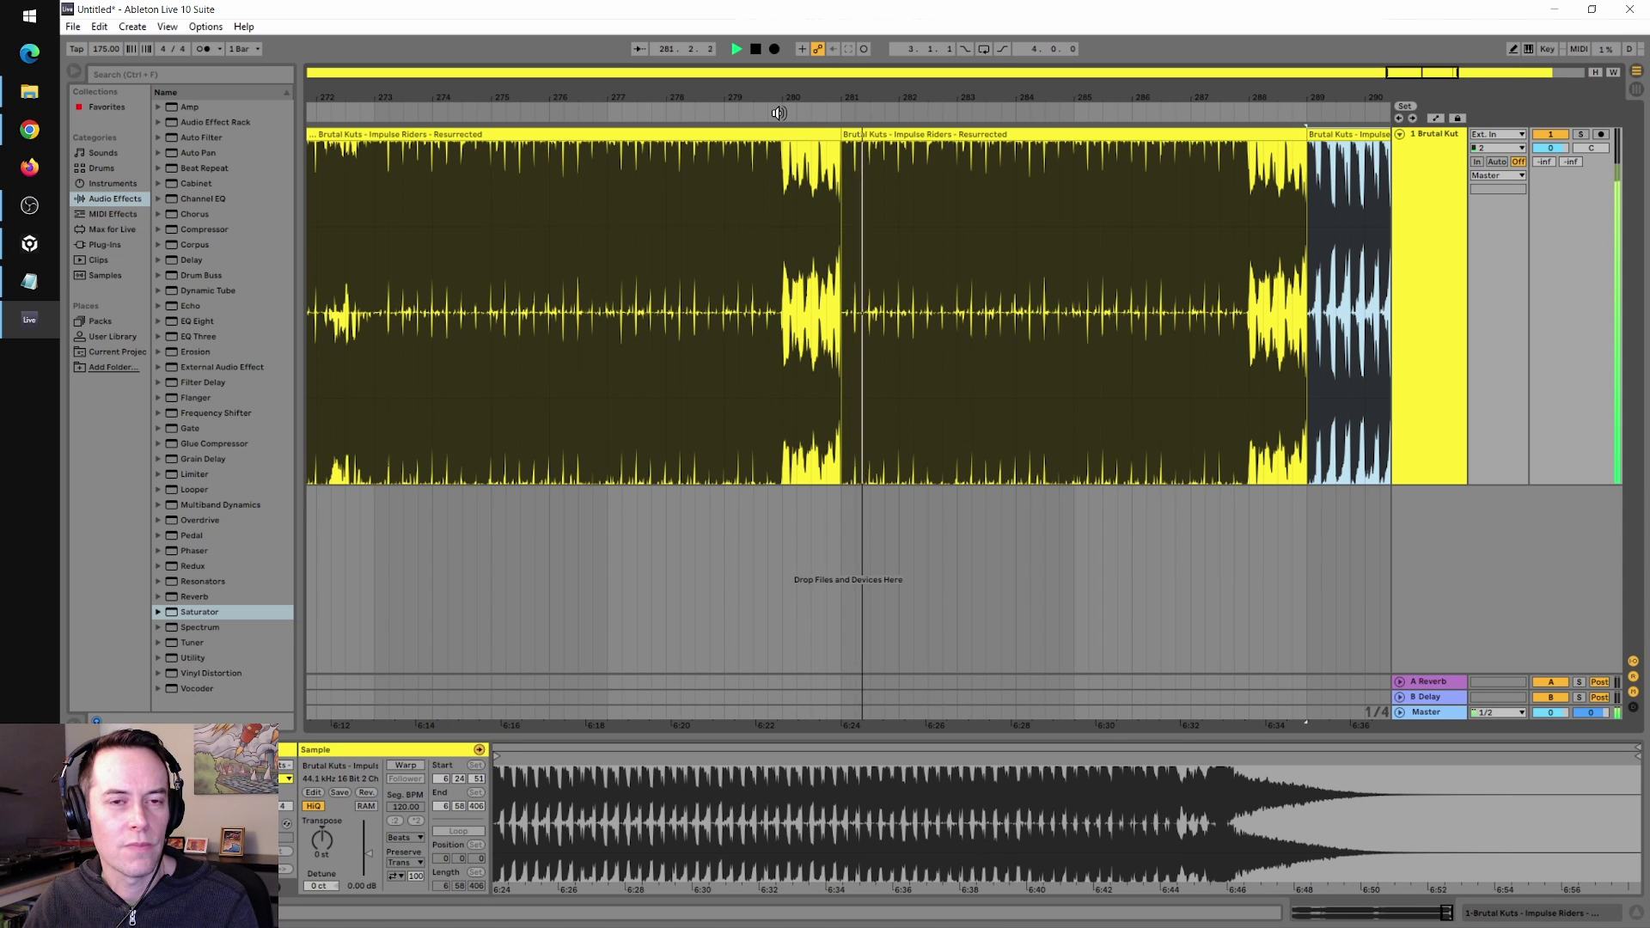
click(756, 50)
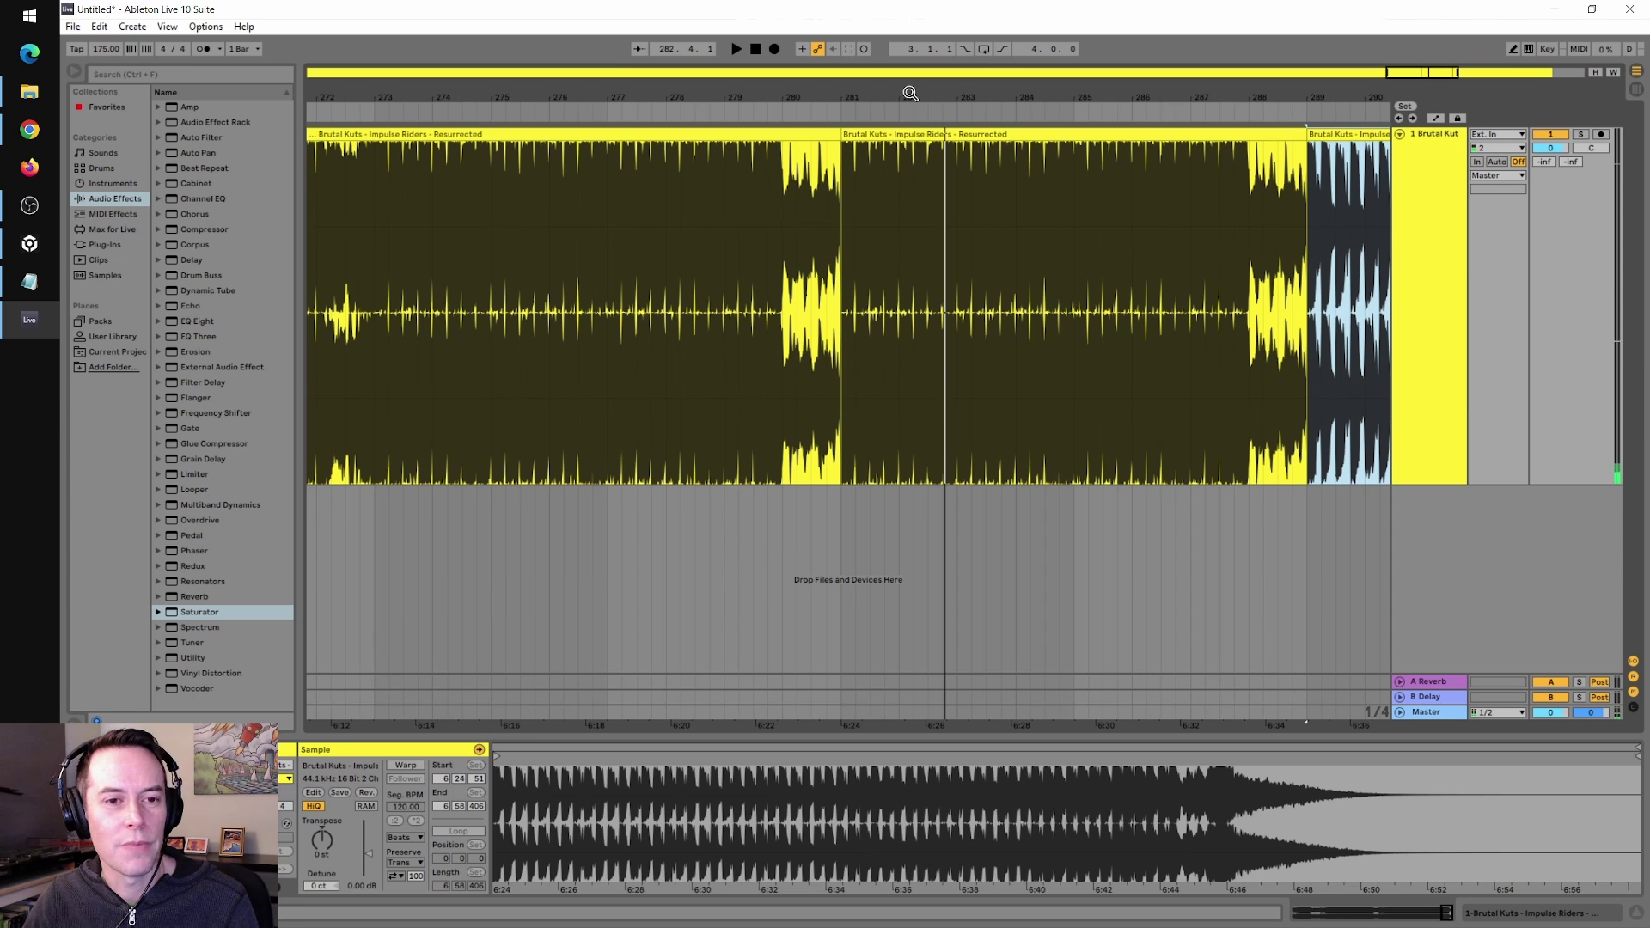
Switch to the Notepad notes and highlight the cue "E 4:01" at the end of the second cut.
key(alt+Tab)
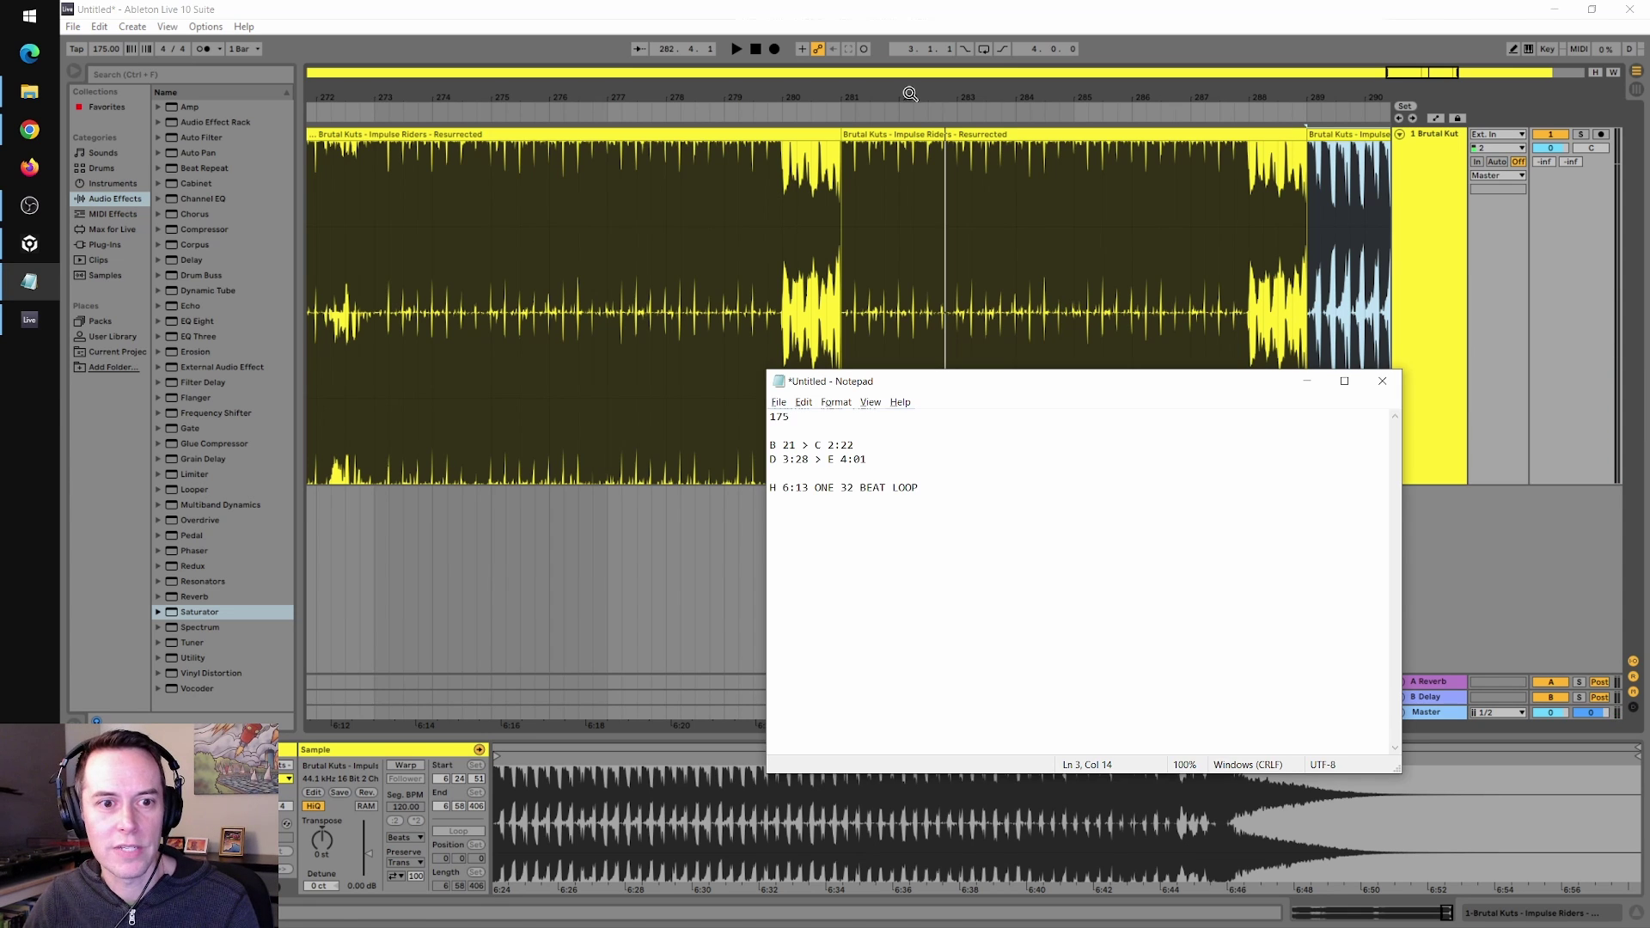
key(Down)
key(End)
key(shift+Left)
key(shift+Left)
key(shift+Left)
key(shift+Left)
key(shift+Left)
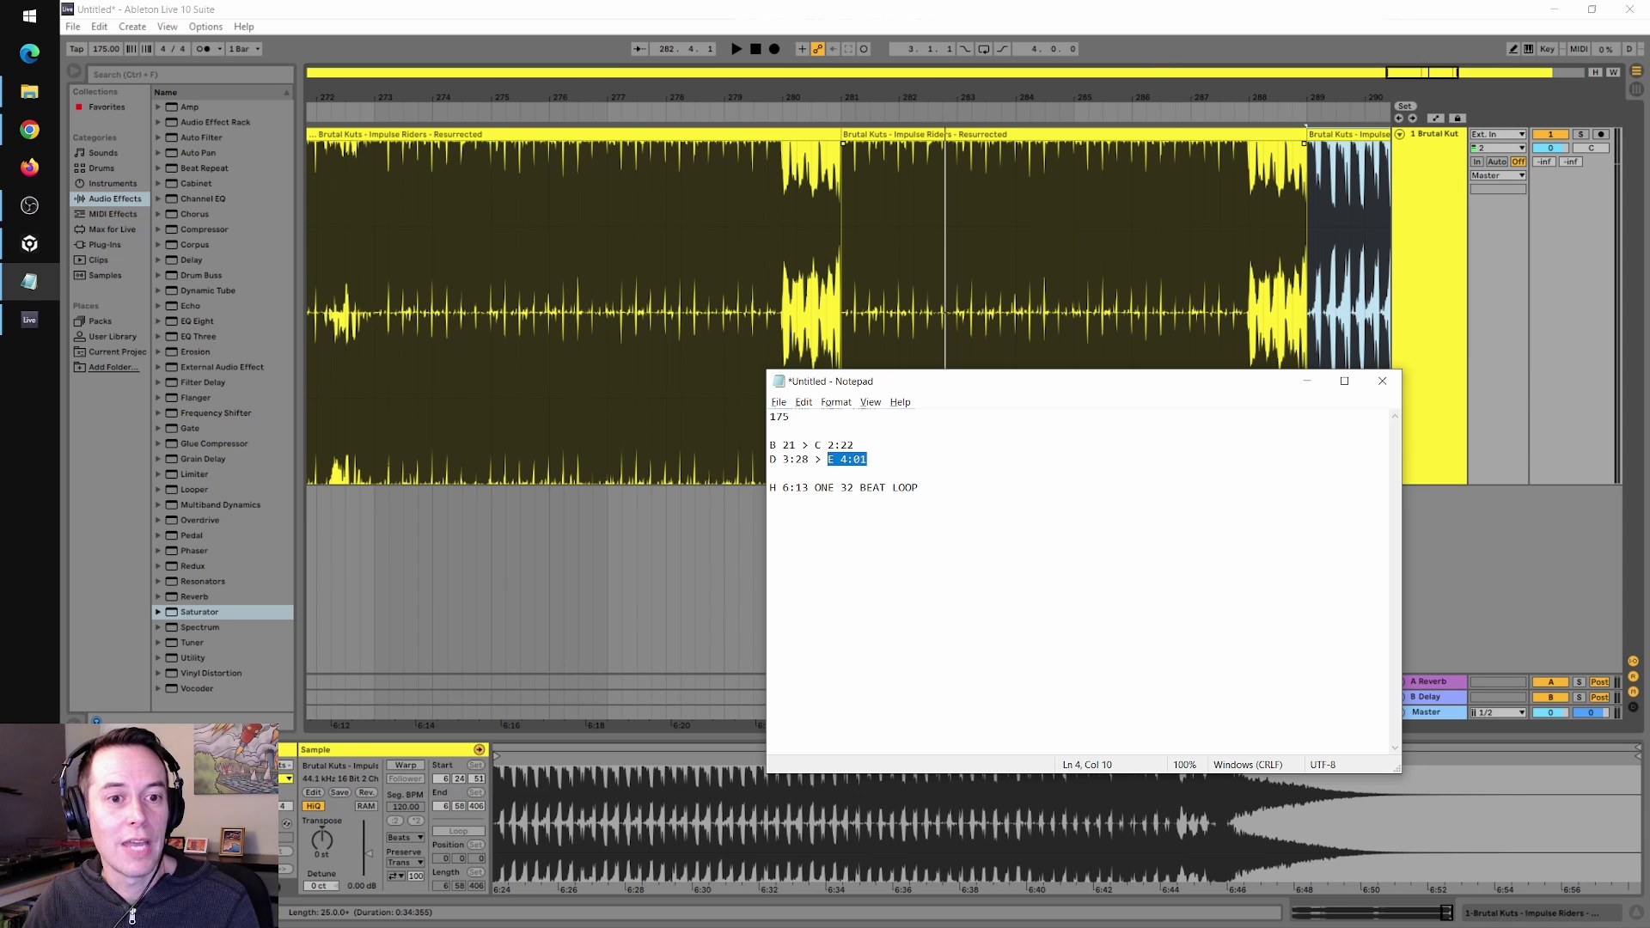
Switch back to Ableton Live and split the audio clip at bar 177, the 4:01 cue point.
key(Right)
key(Left)
key(Left)
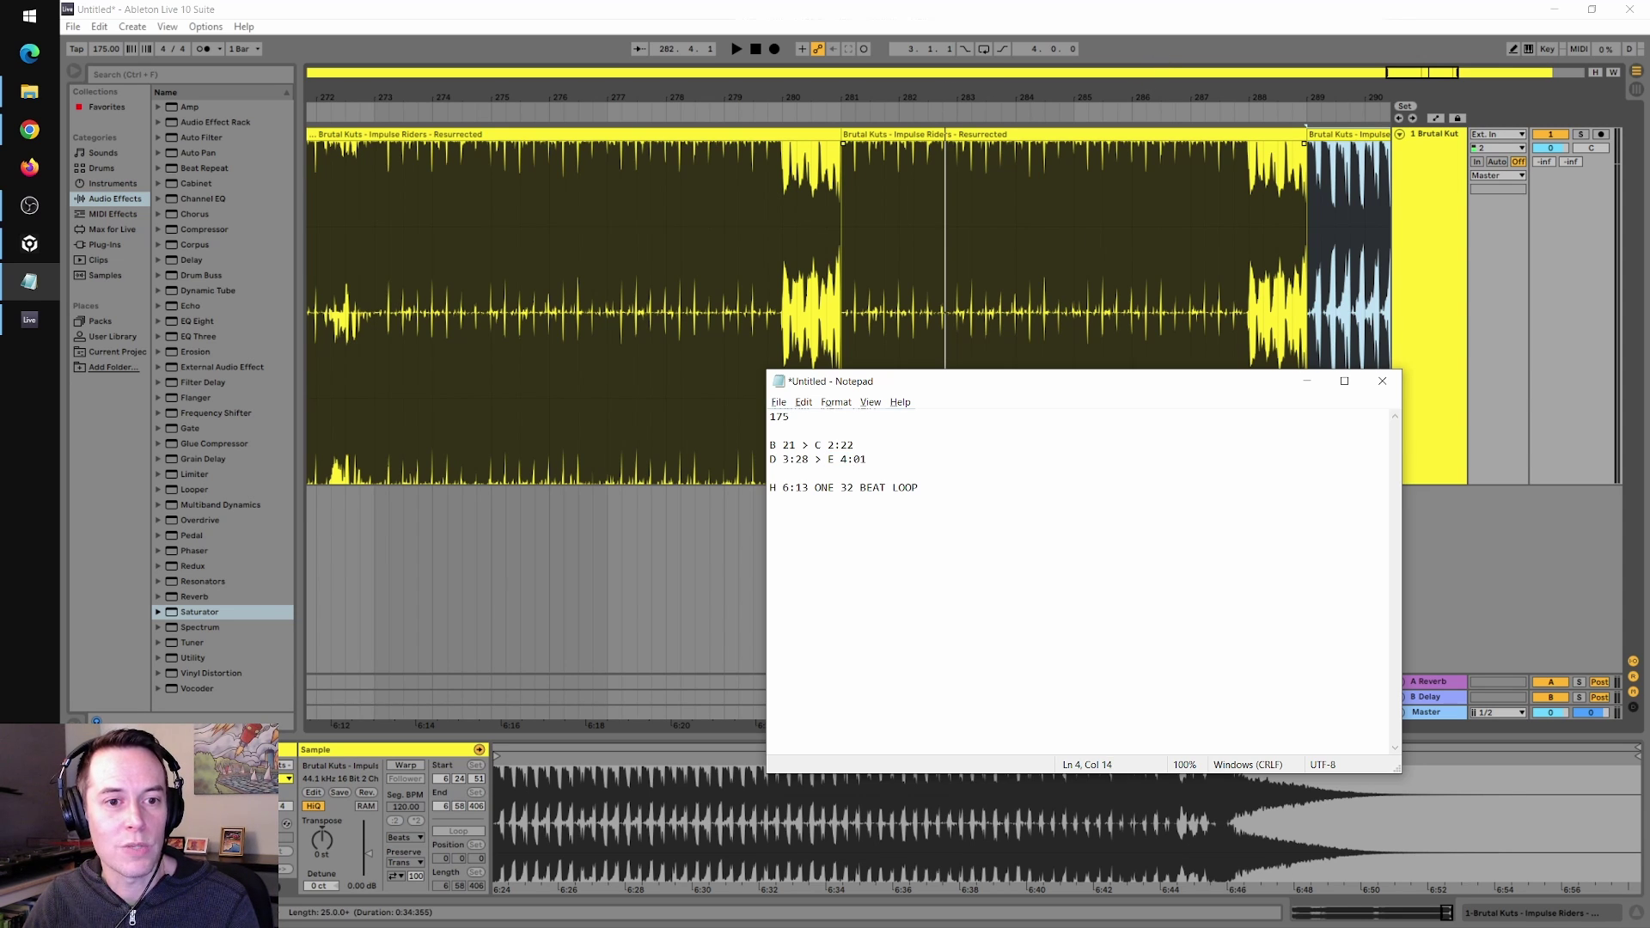
click(1158, 48)
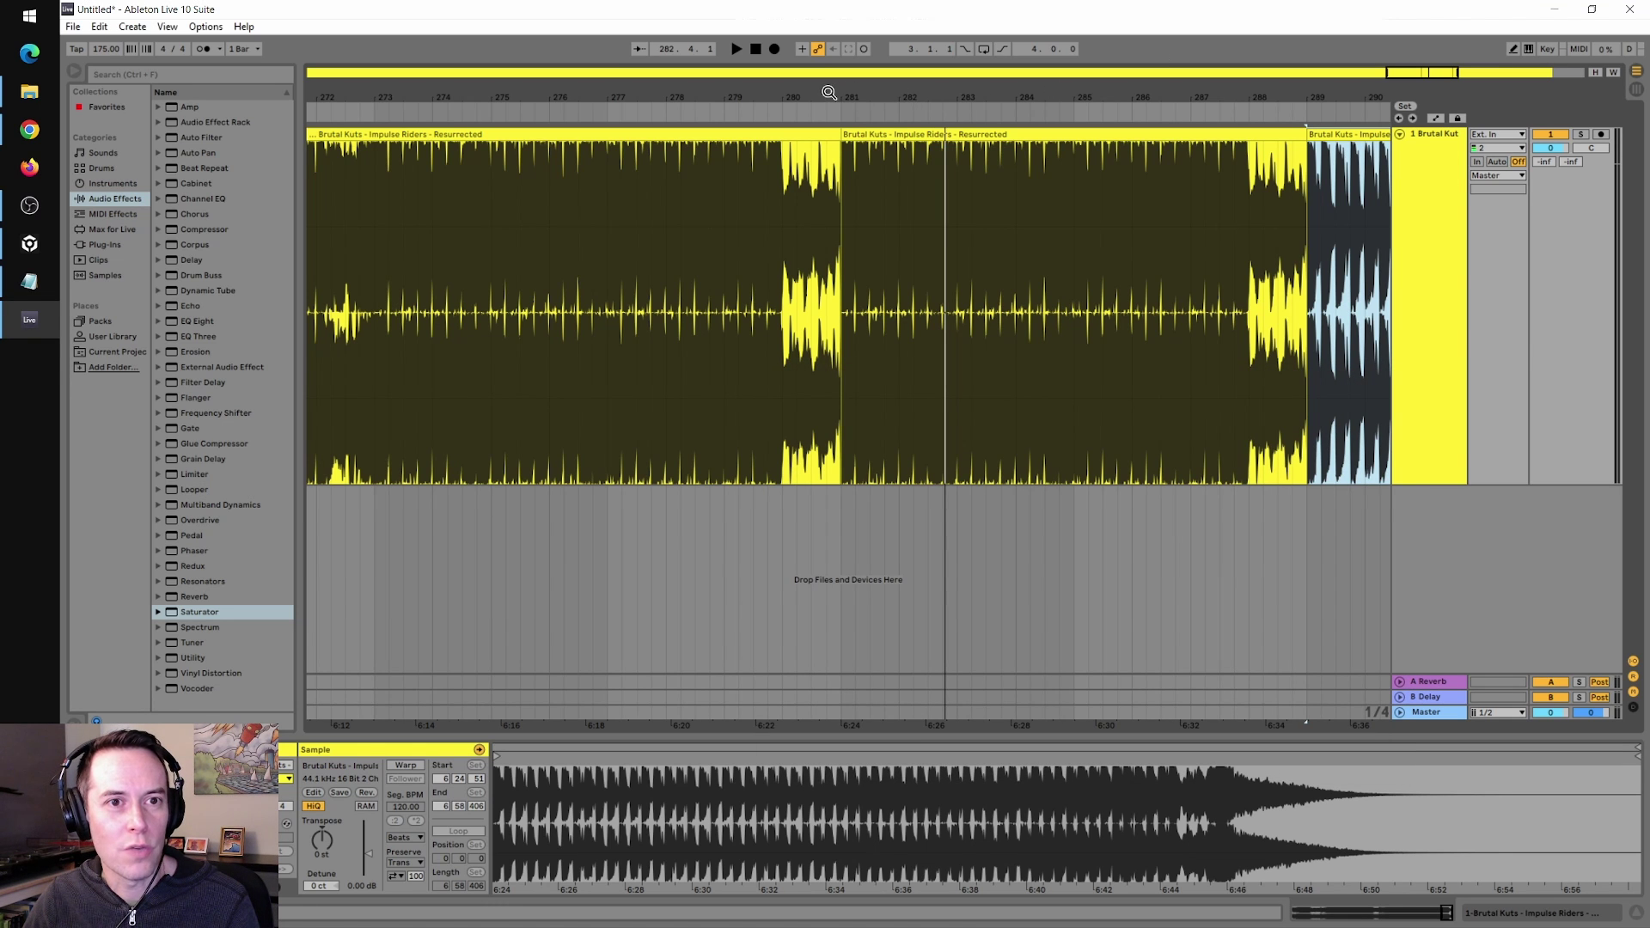
mouse_move(829, 92)
mouse_down()
mouse_move(830, 68)
mouse_move(1646, 57)
mouse_up()
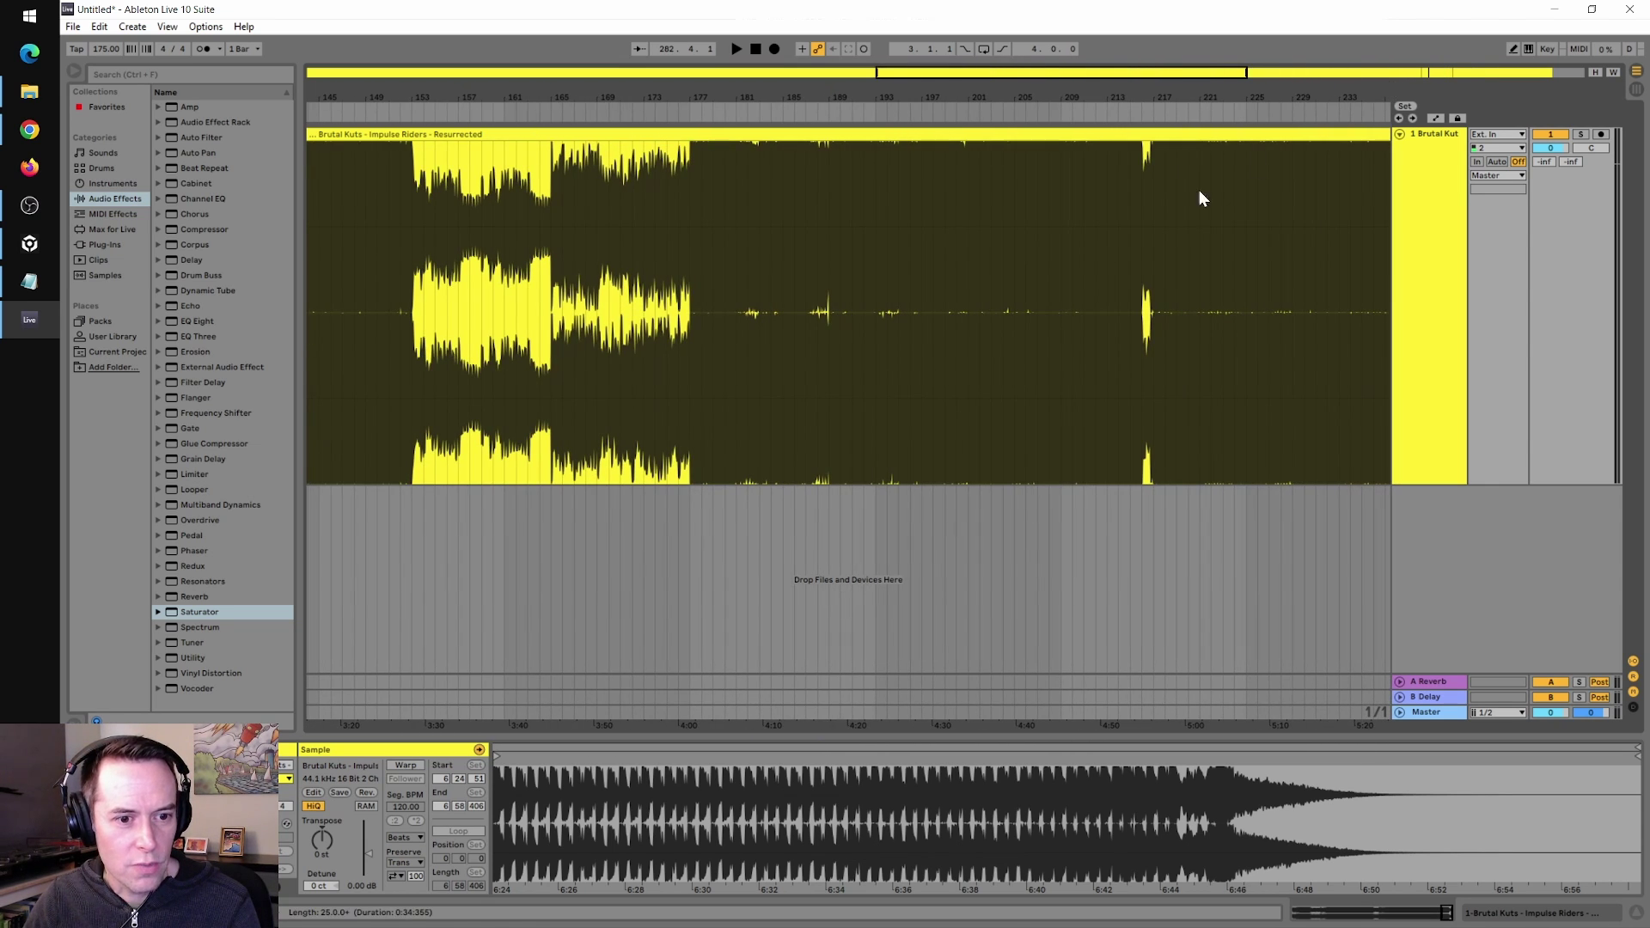
click(683, 88)
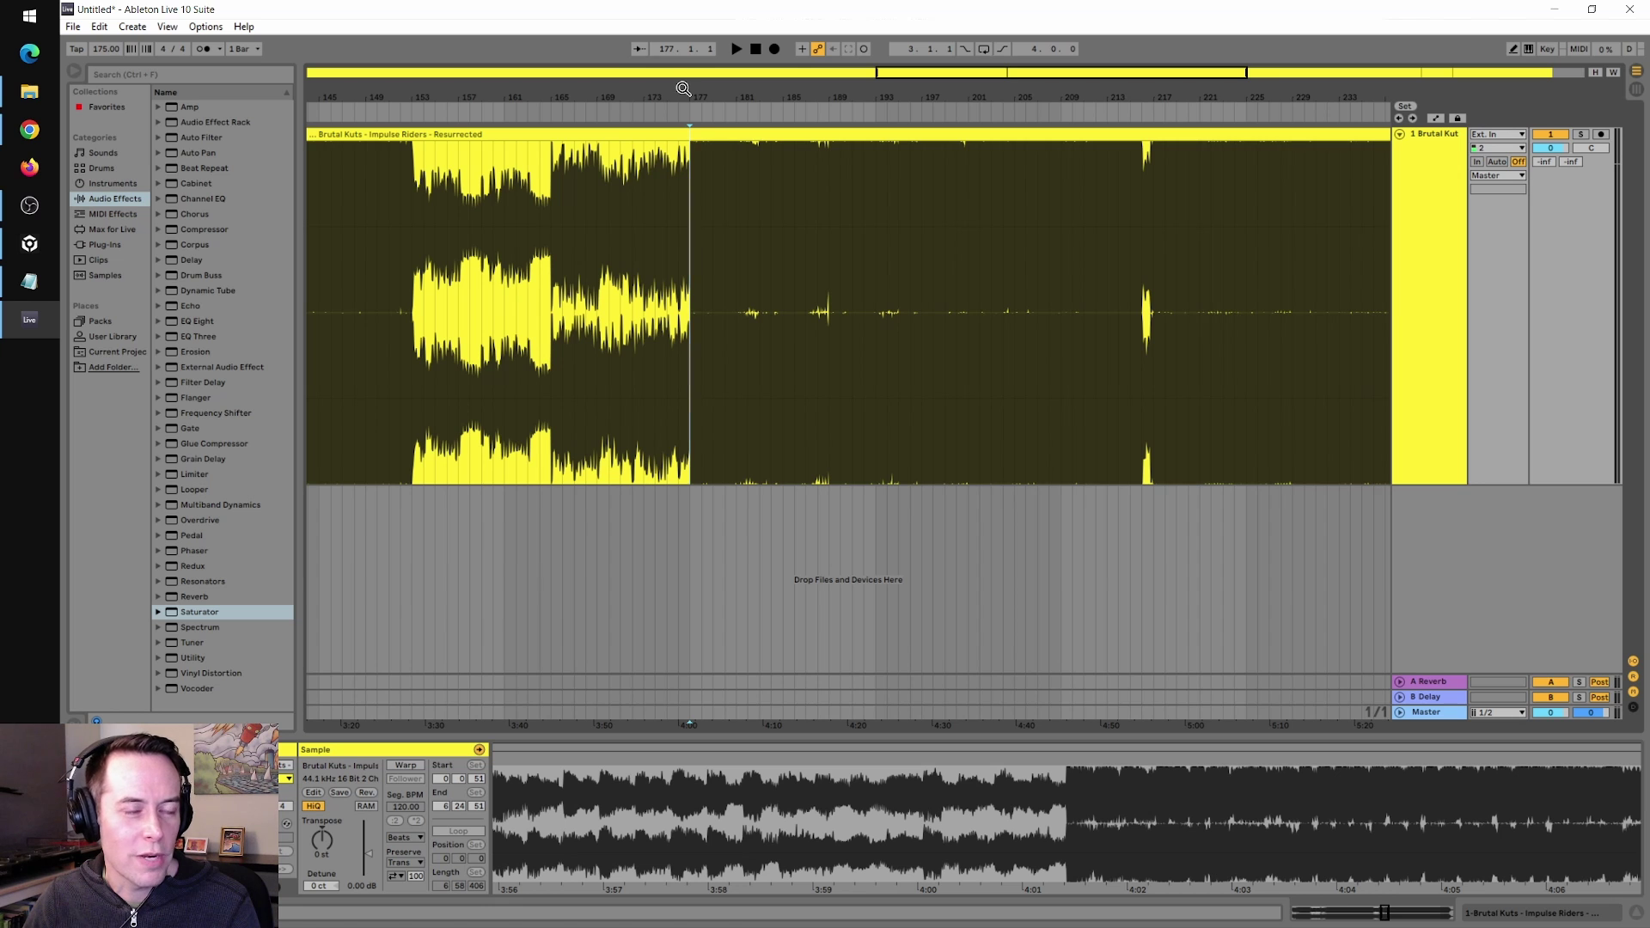
mouse_move(683, 88)
mouse_down()
mouse_move(696, 172)
mouse_move(728, 89)
mouse_up()
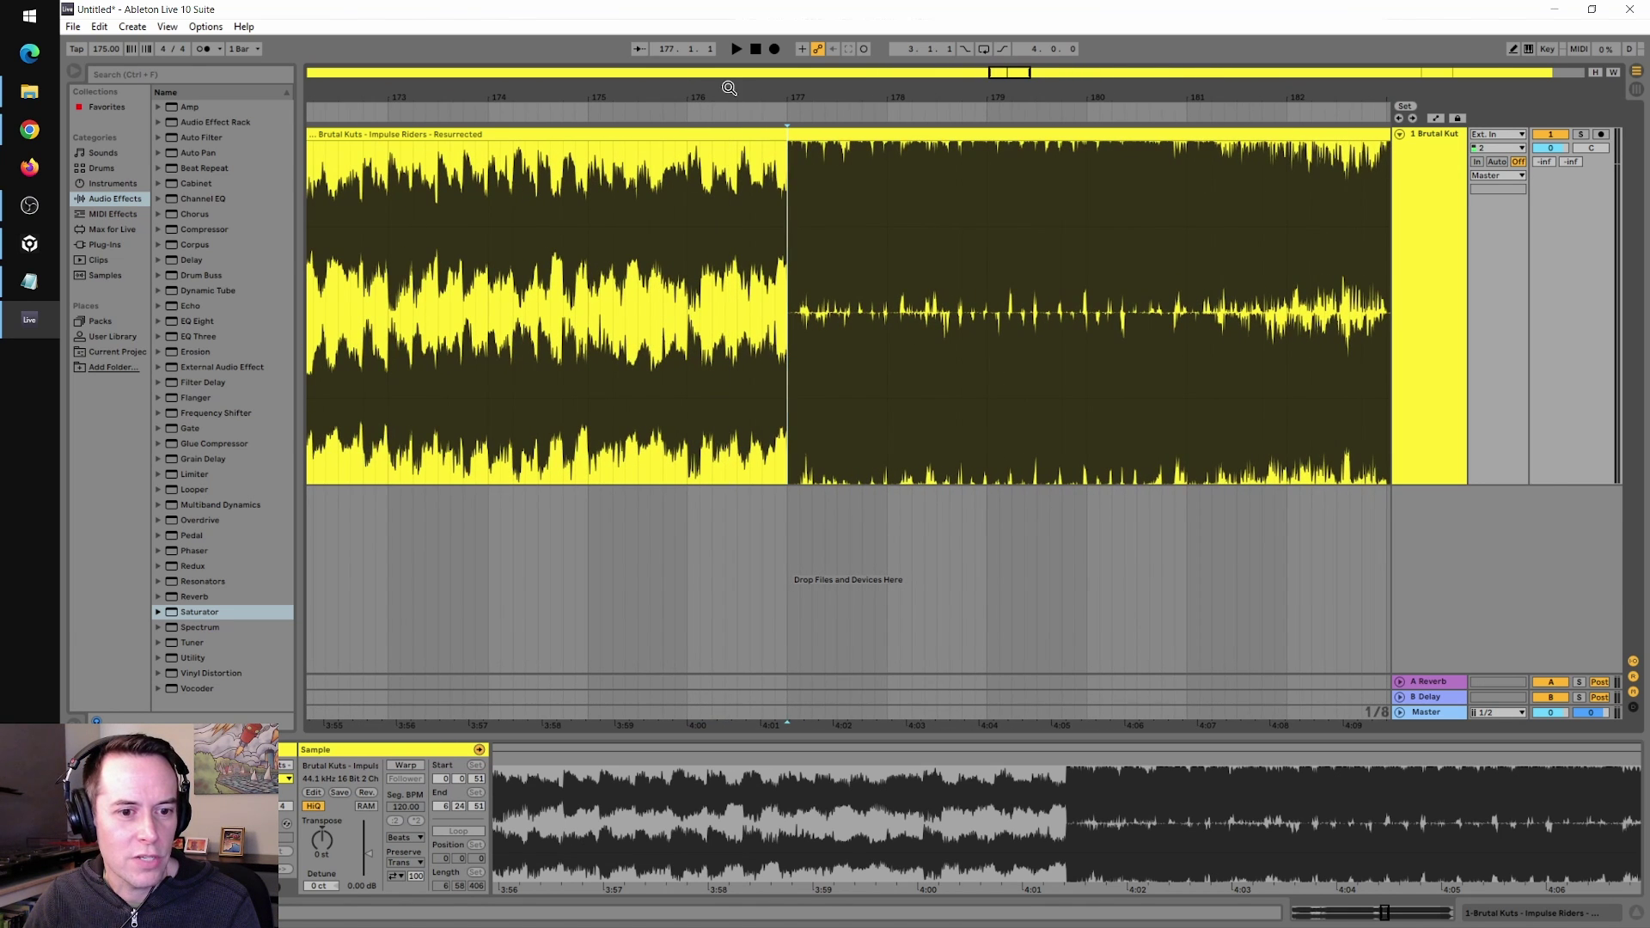
right_click(789, 375)
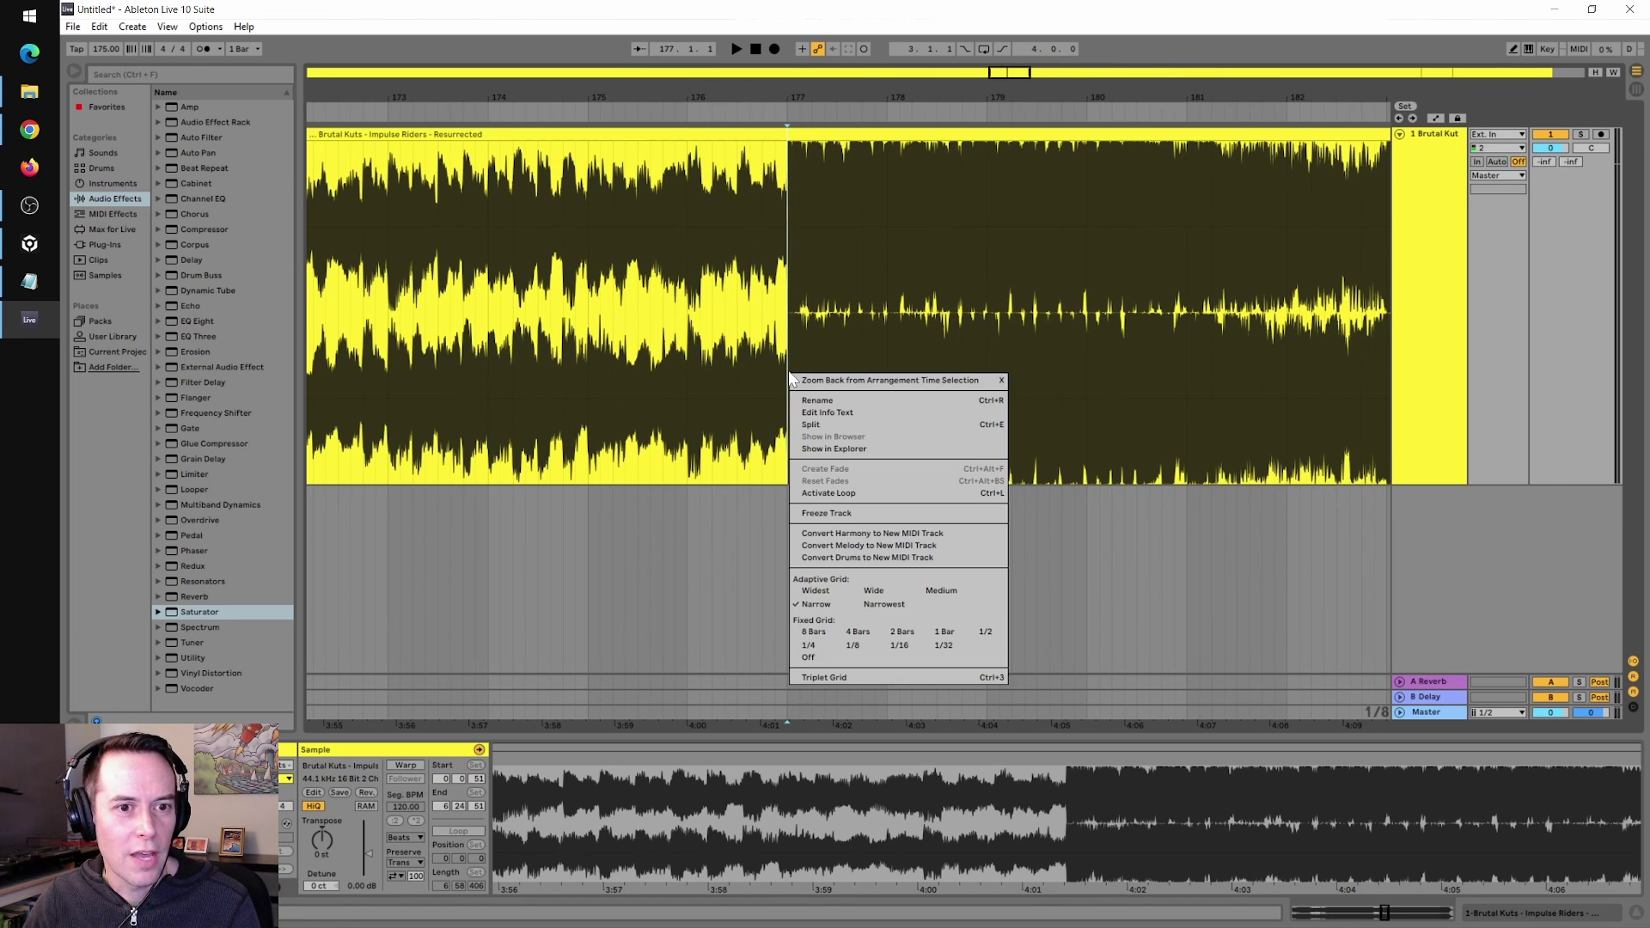
click(803, 424)
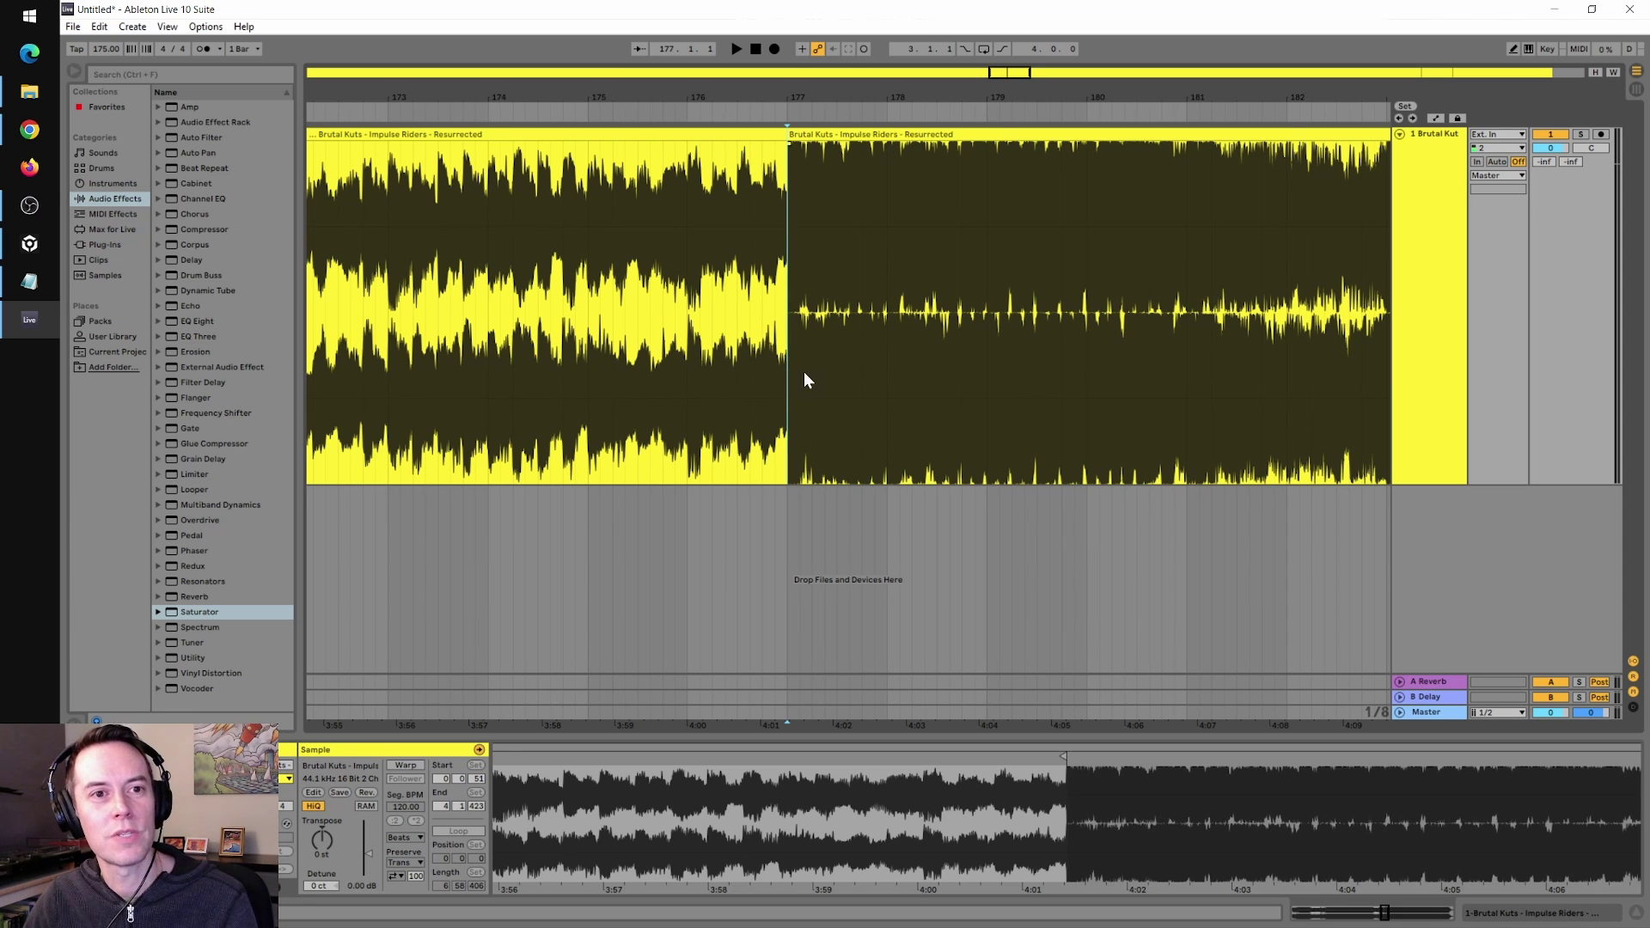
Check the 3:28 cue in the notes and split the audio clip at bar 153, where the breakdown starts.
drag(815, 102, 829, 47)
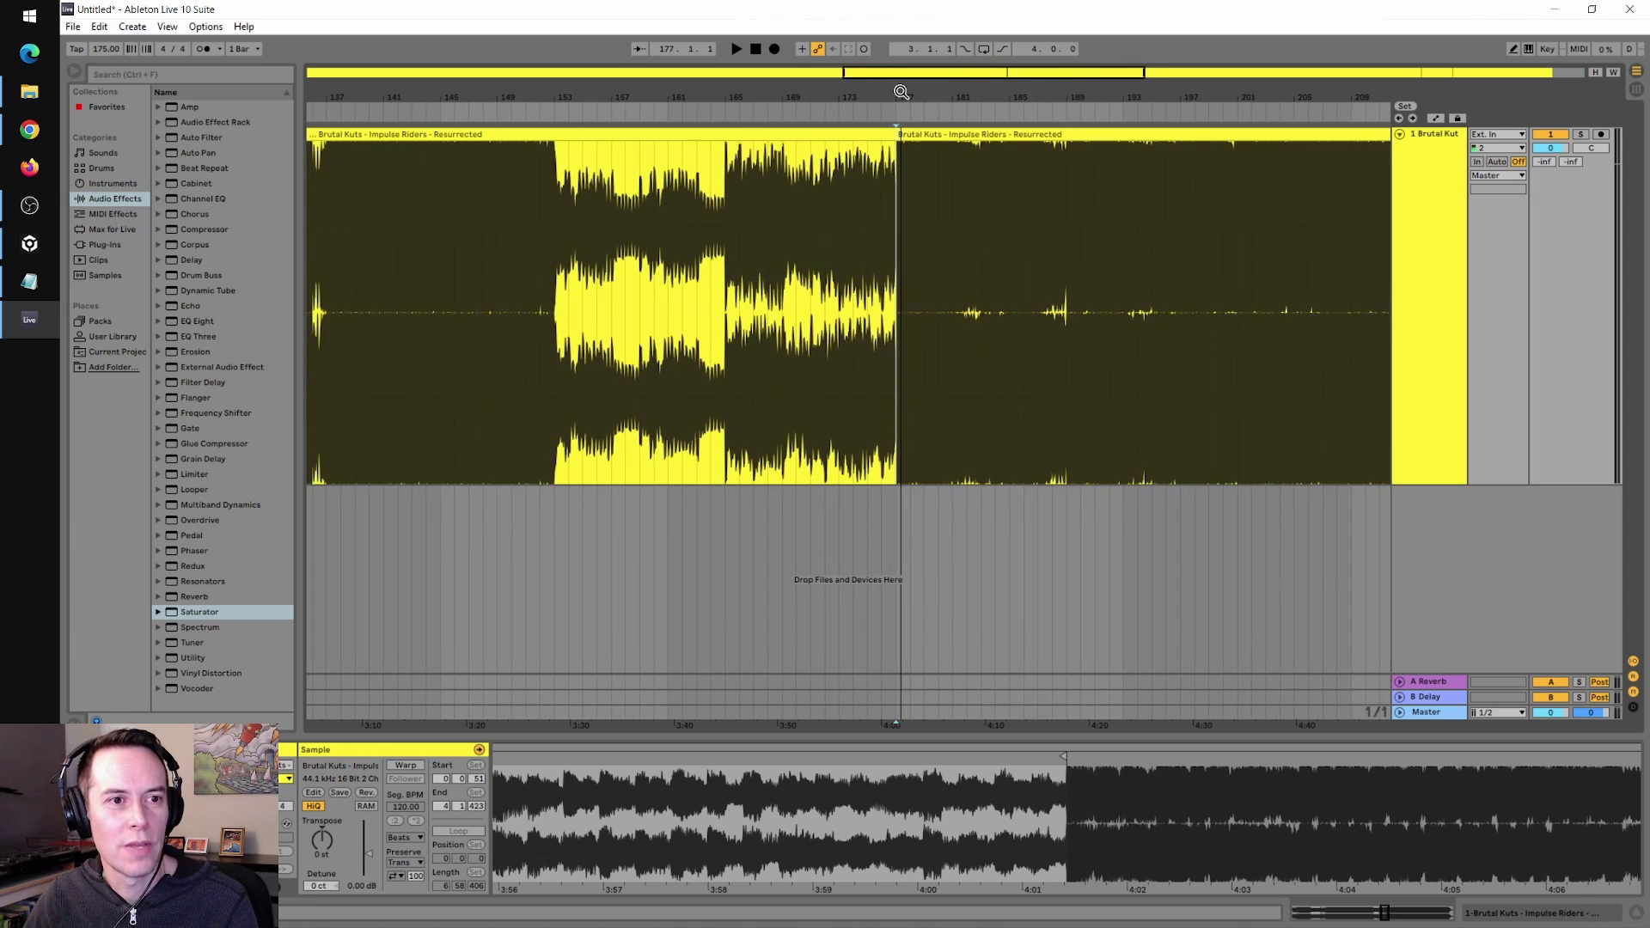
click(555, 468)
key(alt+Tab)
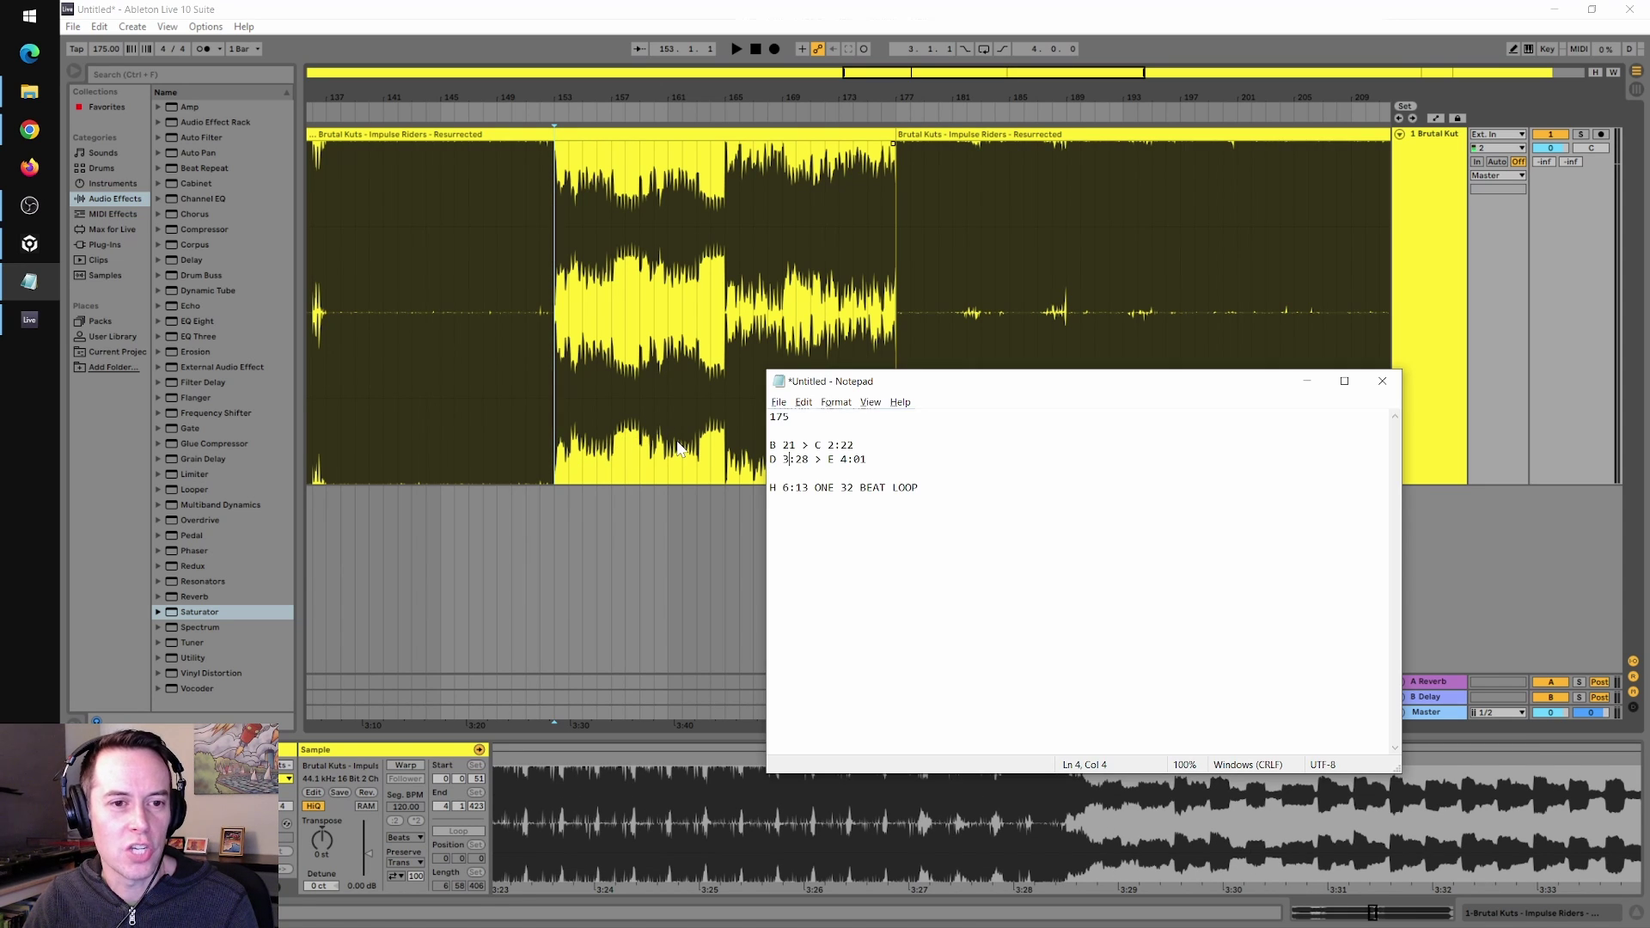
key(alt+Tab)
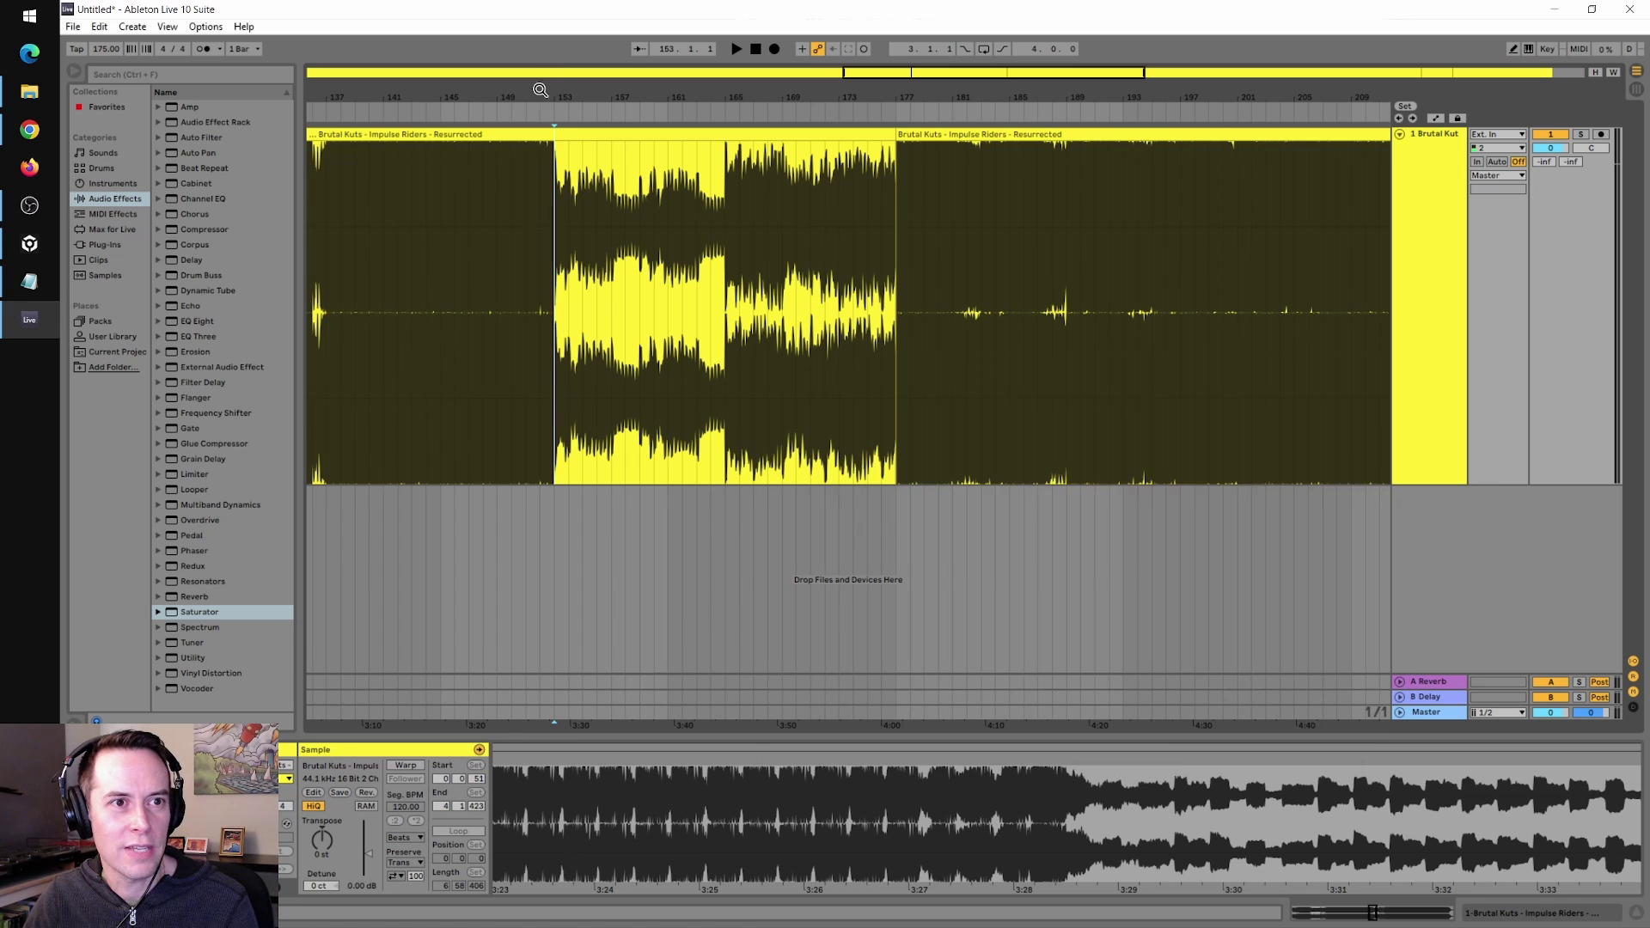
key(plus)
key(plus)
key(plus)
key(plus)
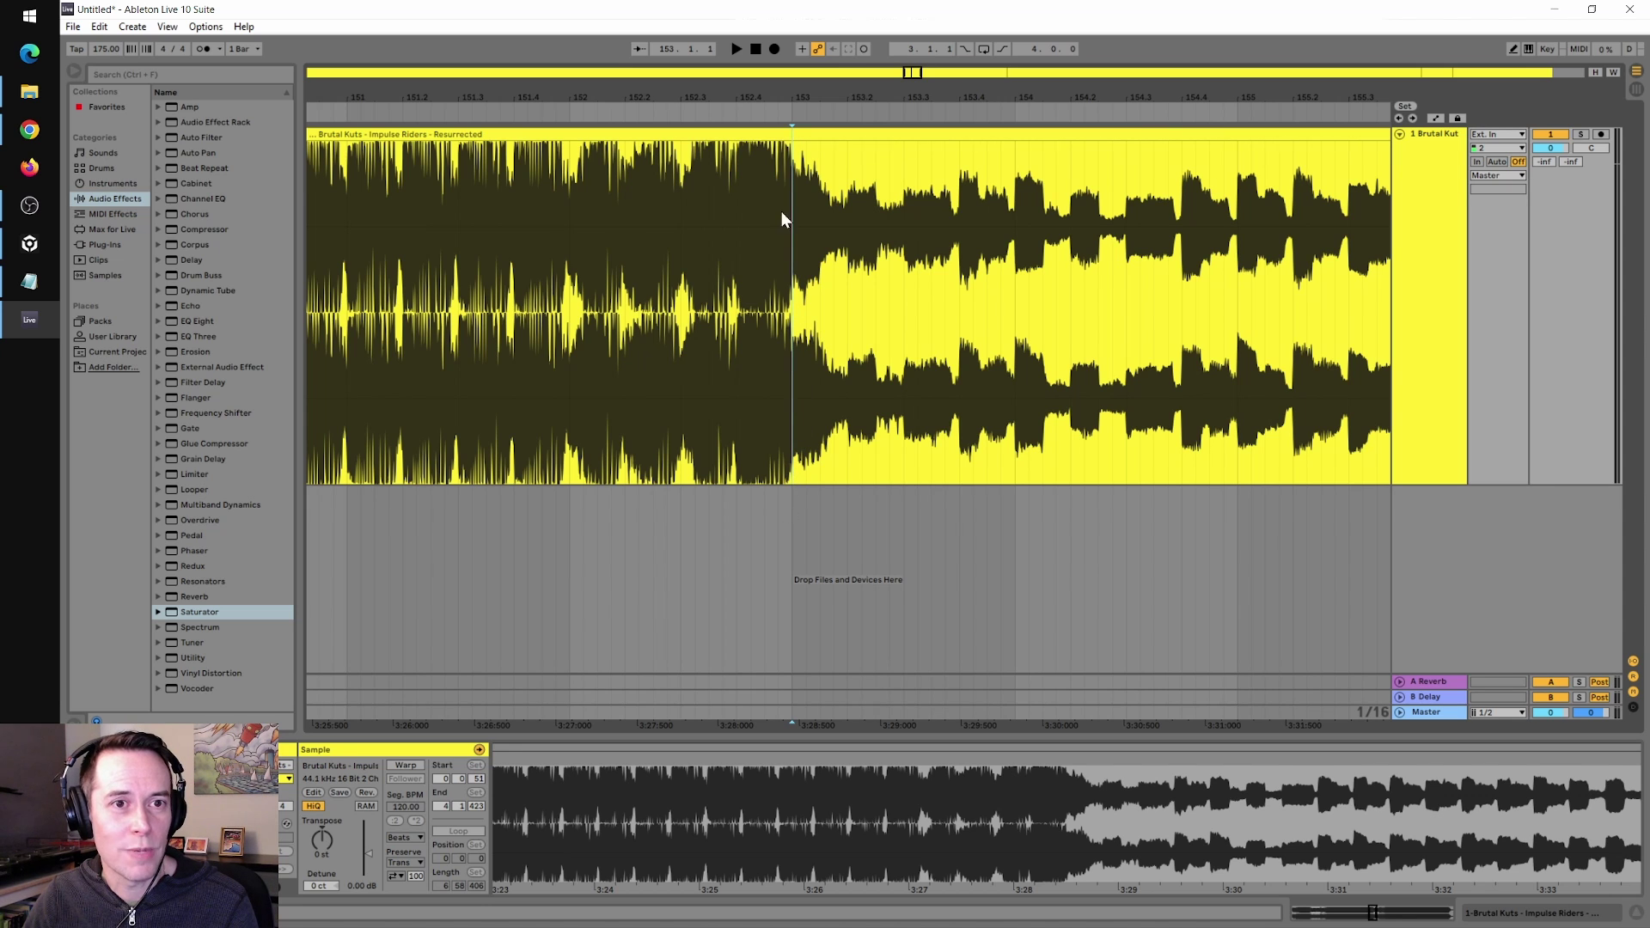
drag(792, 220, 1014, 225)
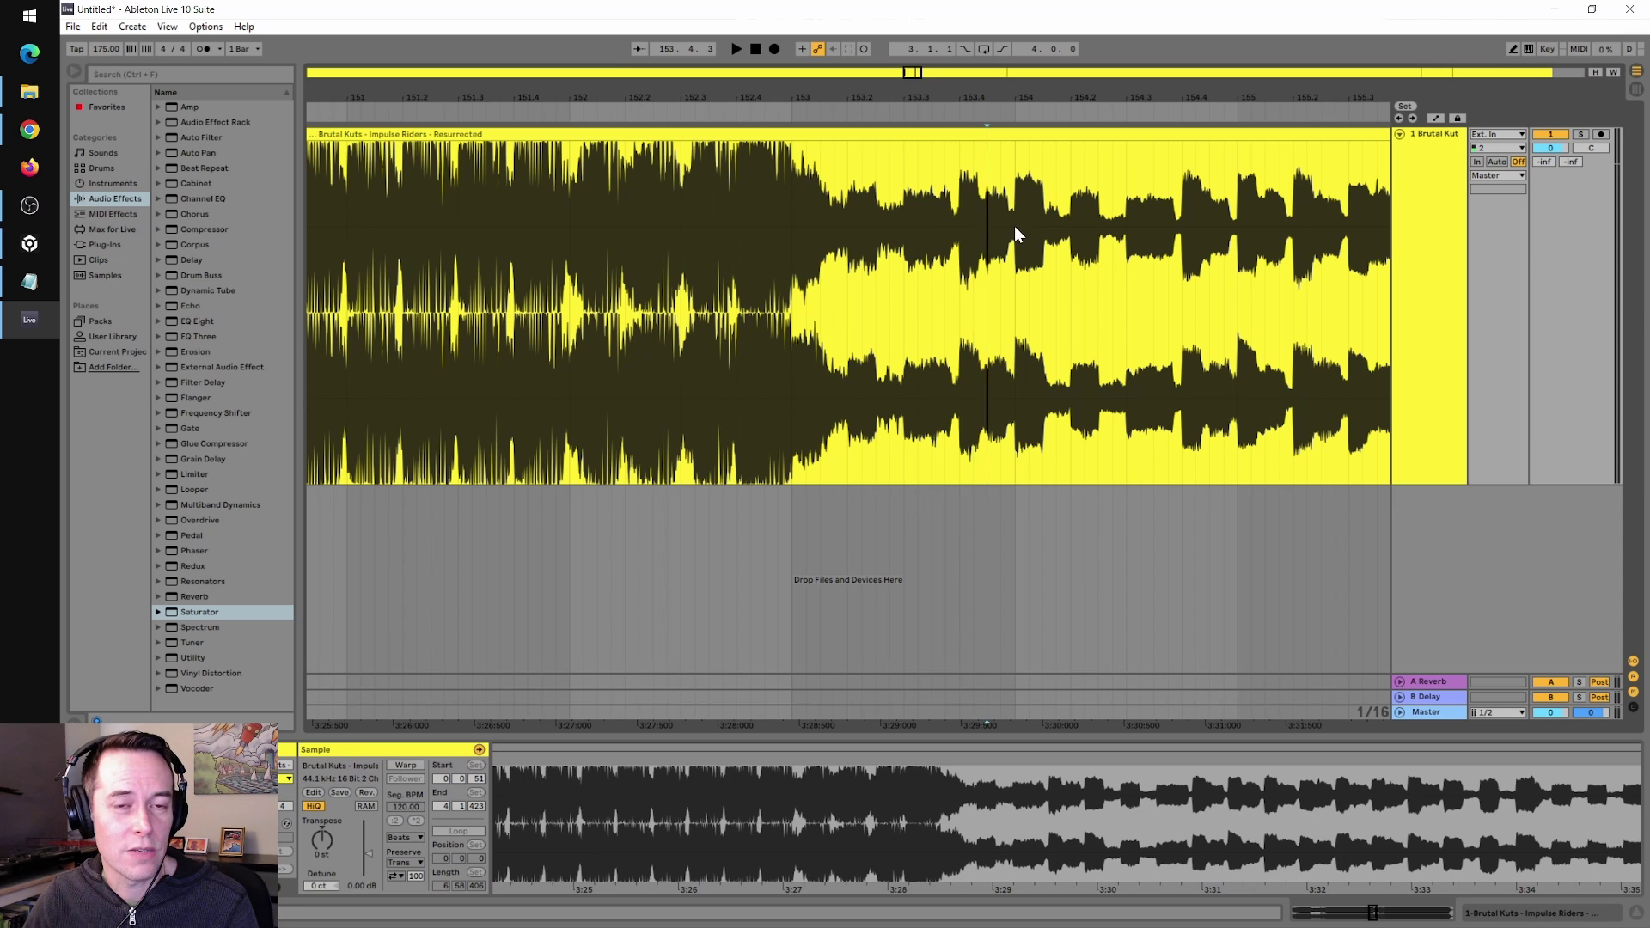
click(778, 235)
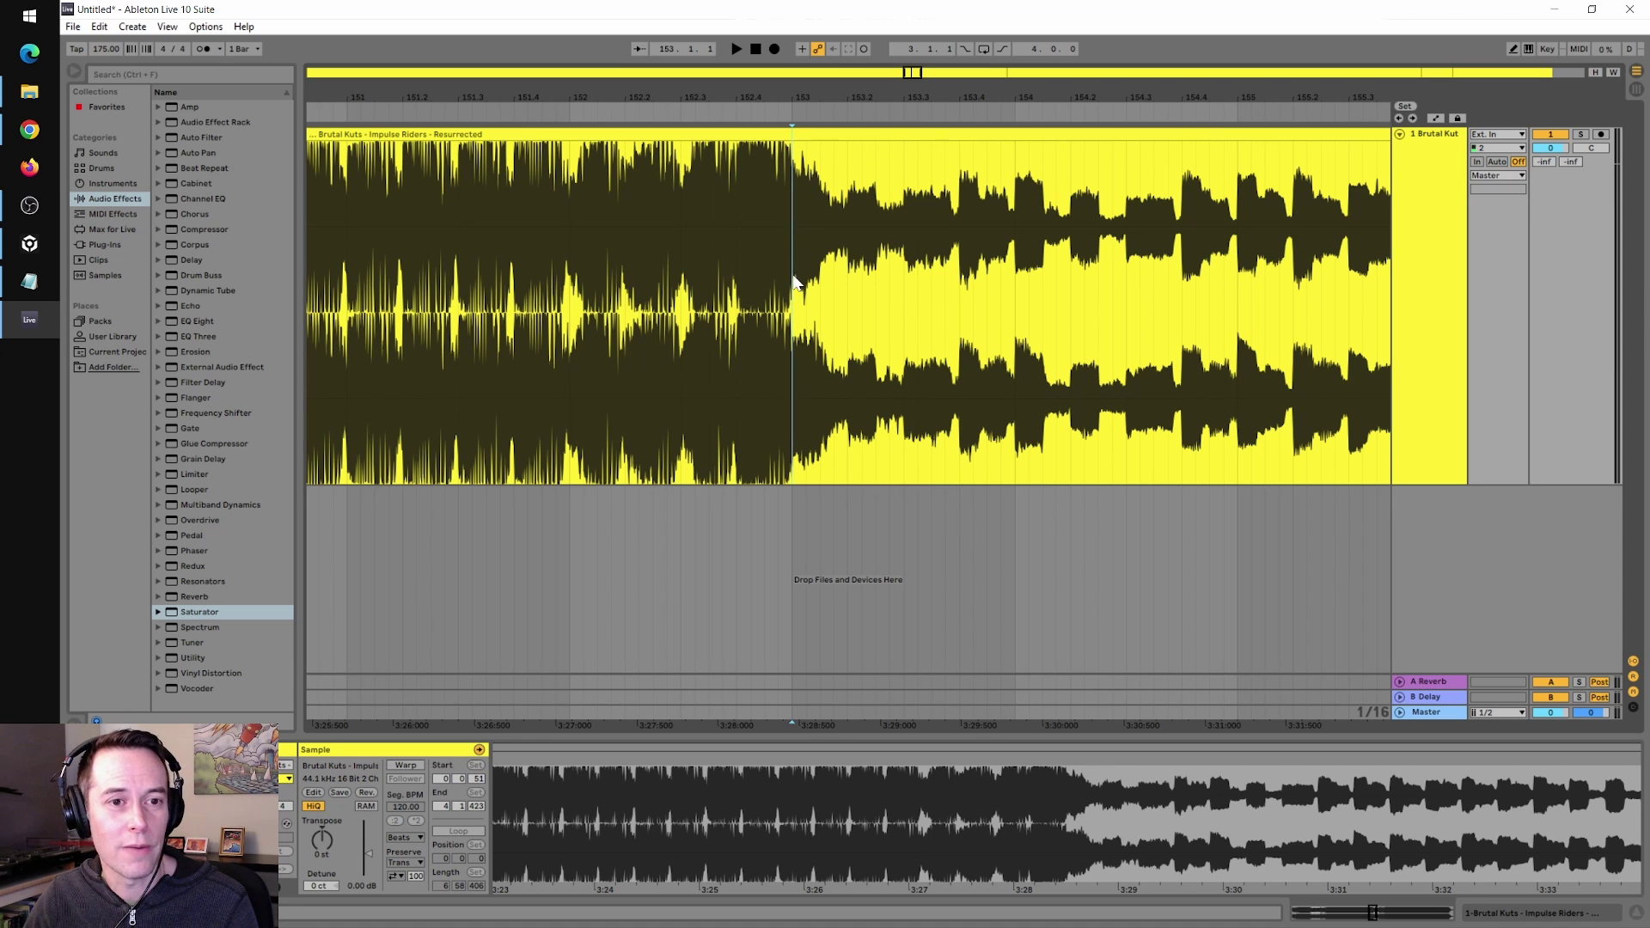
right_click(795, 292)
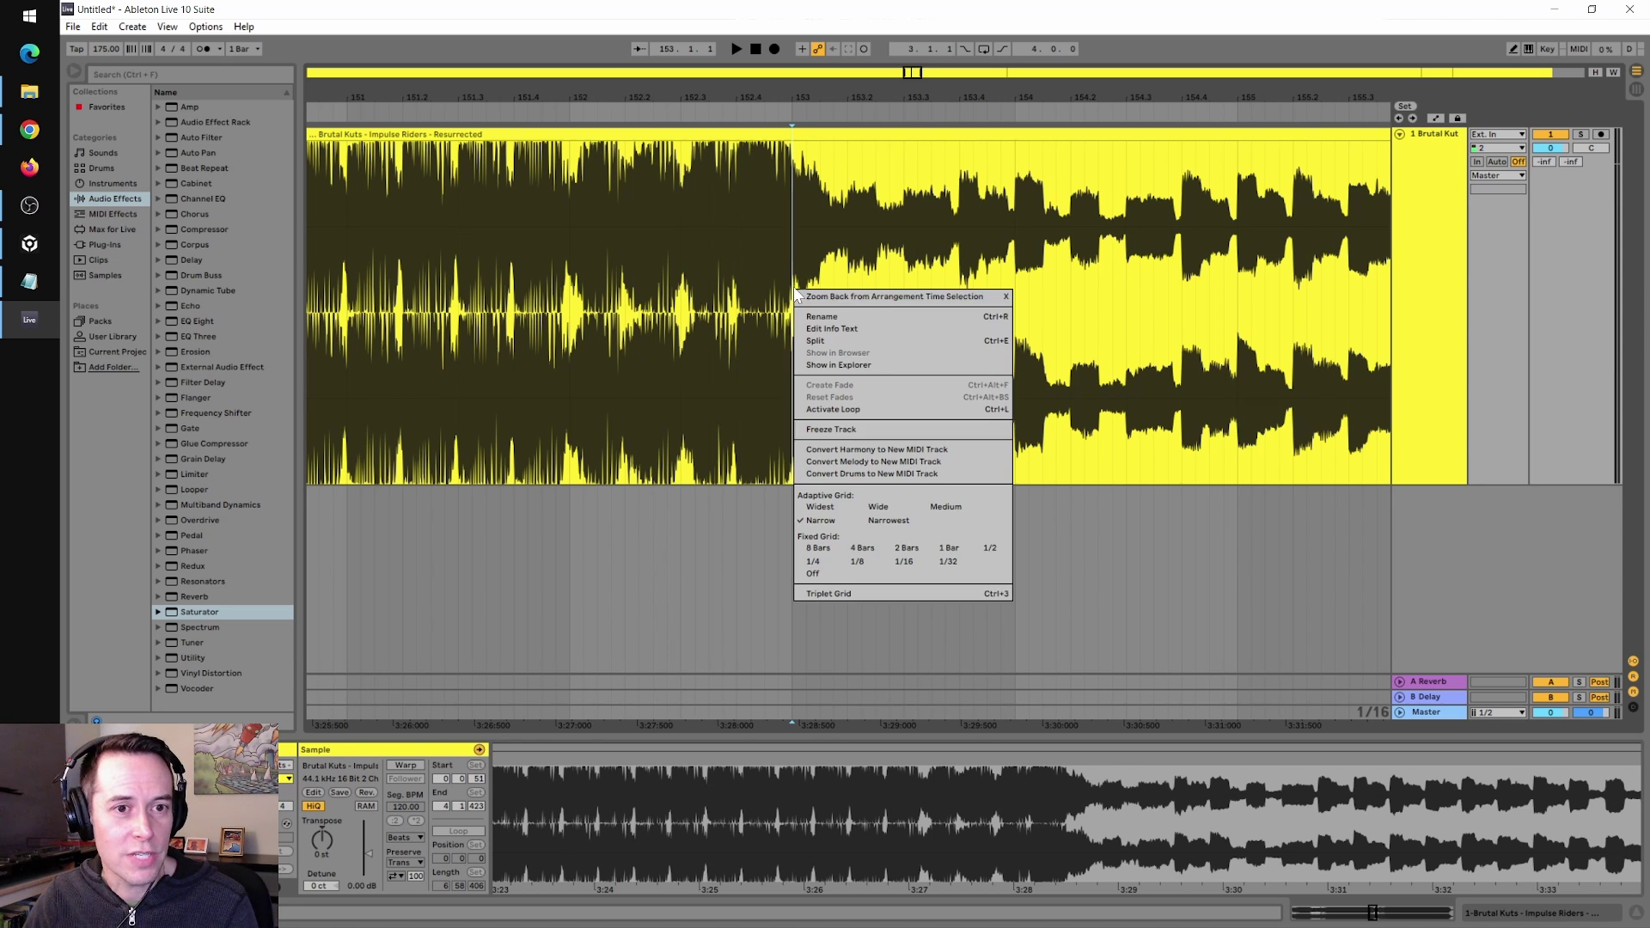
click(817, 341)
Delete the breakdown clip between bars 153 and 177.
drag(989, 87, 988, 26)
click(1017, 135)
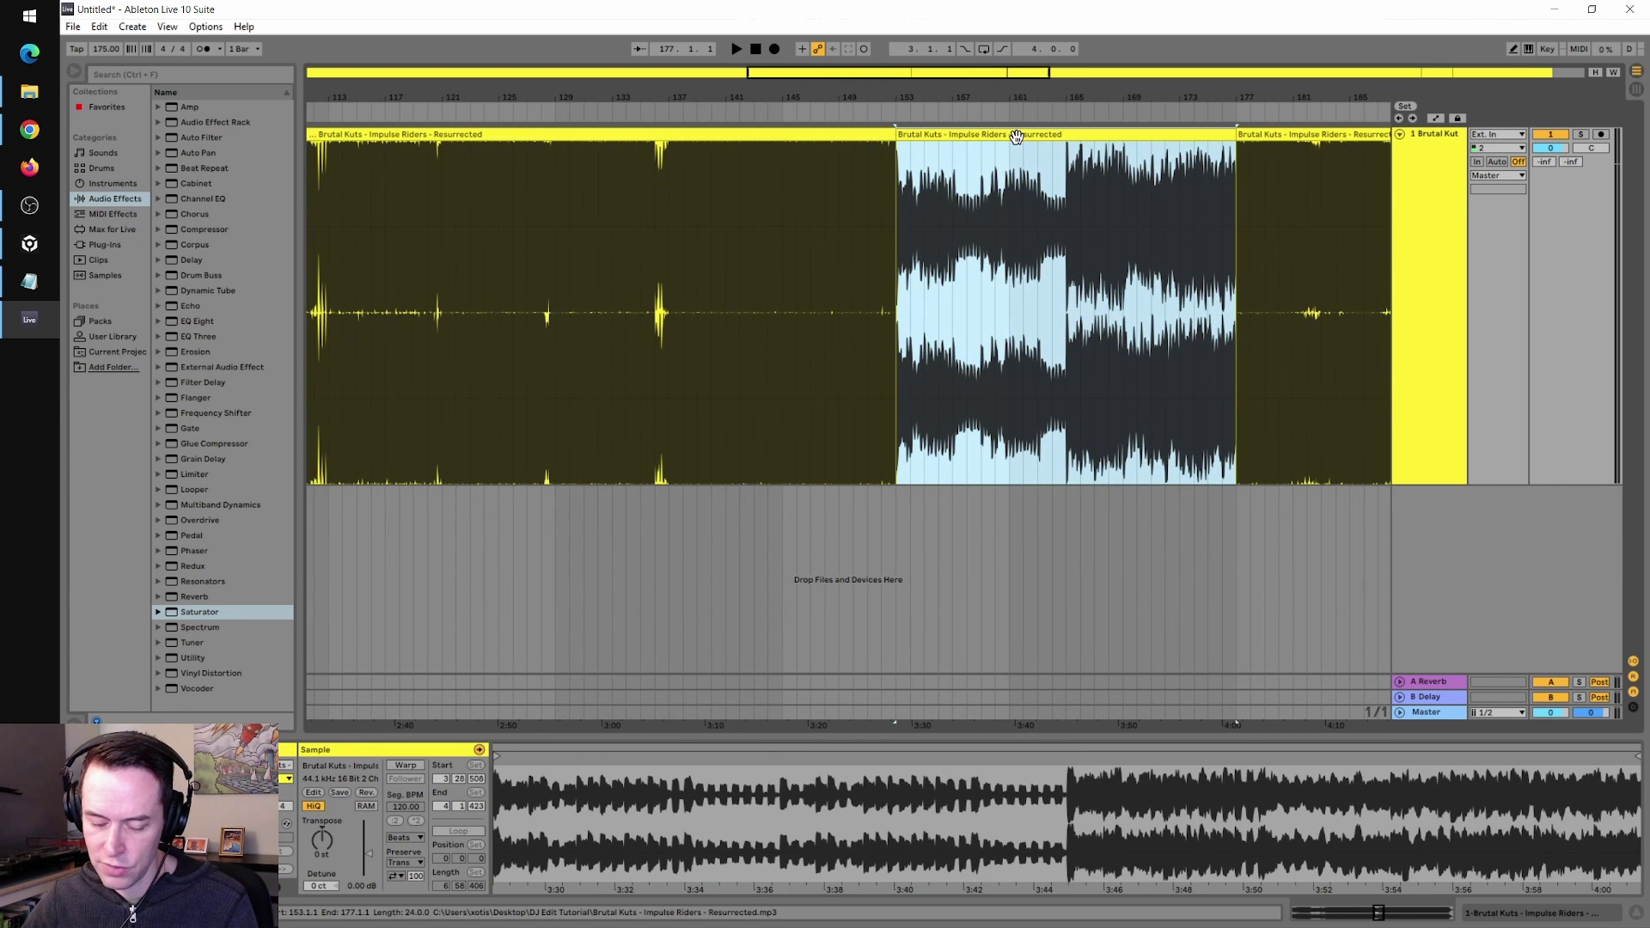
key(Delete)
Select the three clips after the gap and move them together to bar 153, against the preceding clip.
drag(1017, 101, 778, 13)
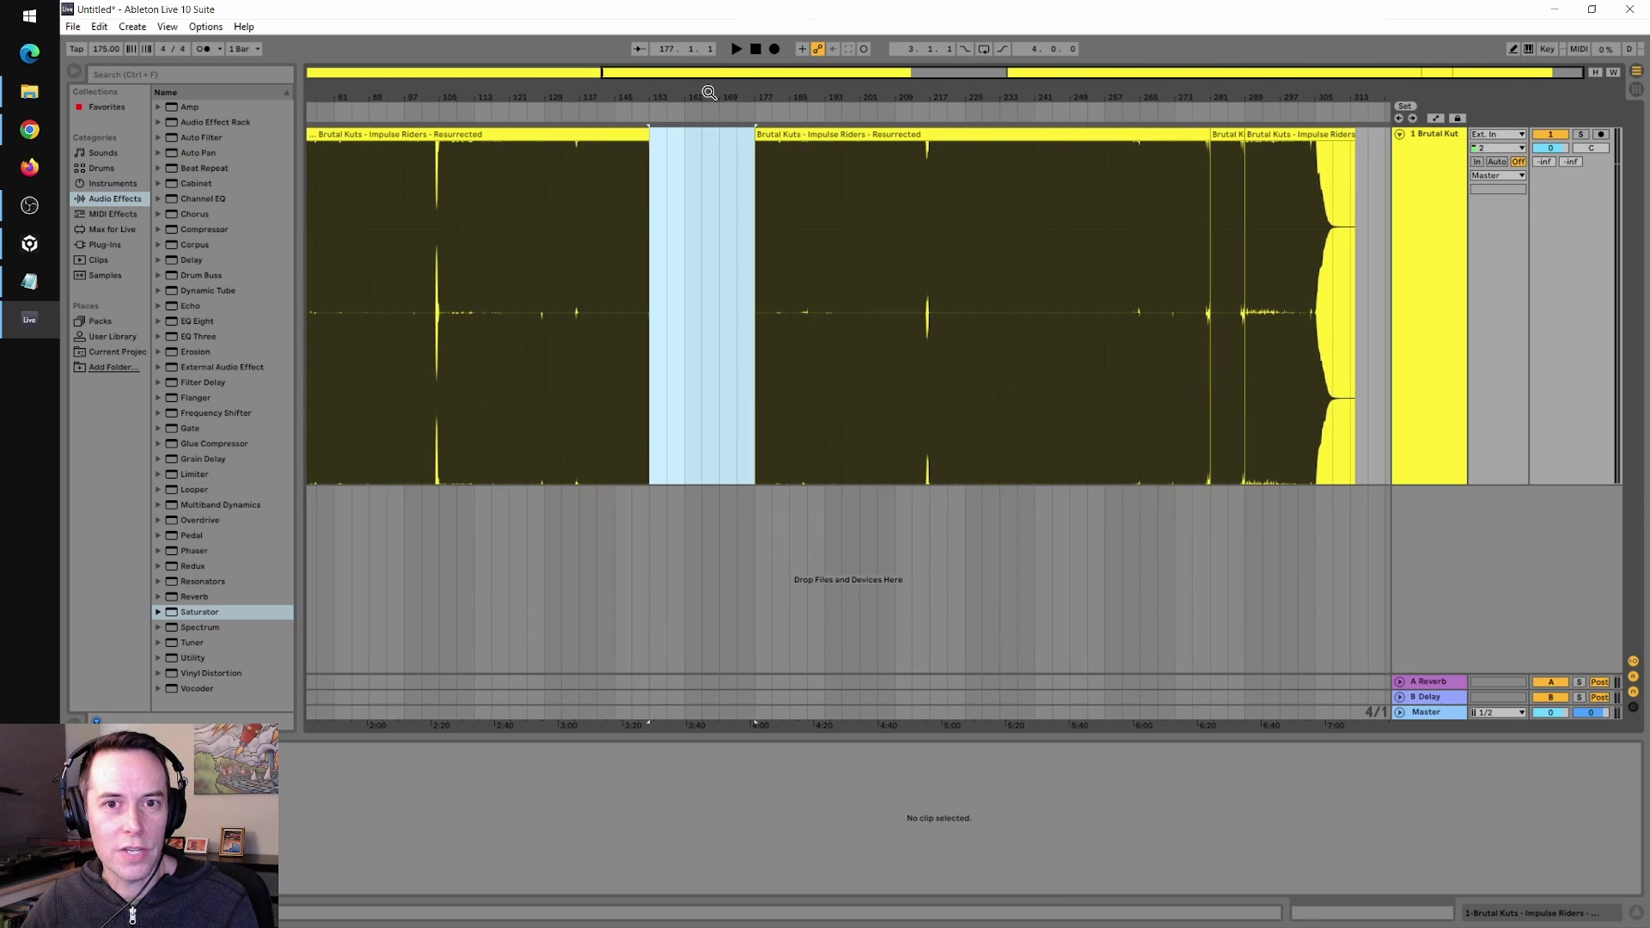
click(1055, 134)
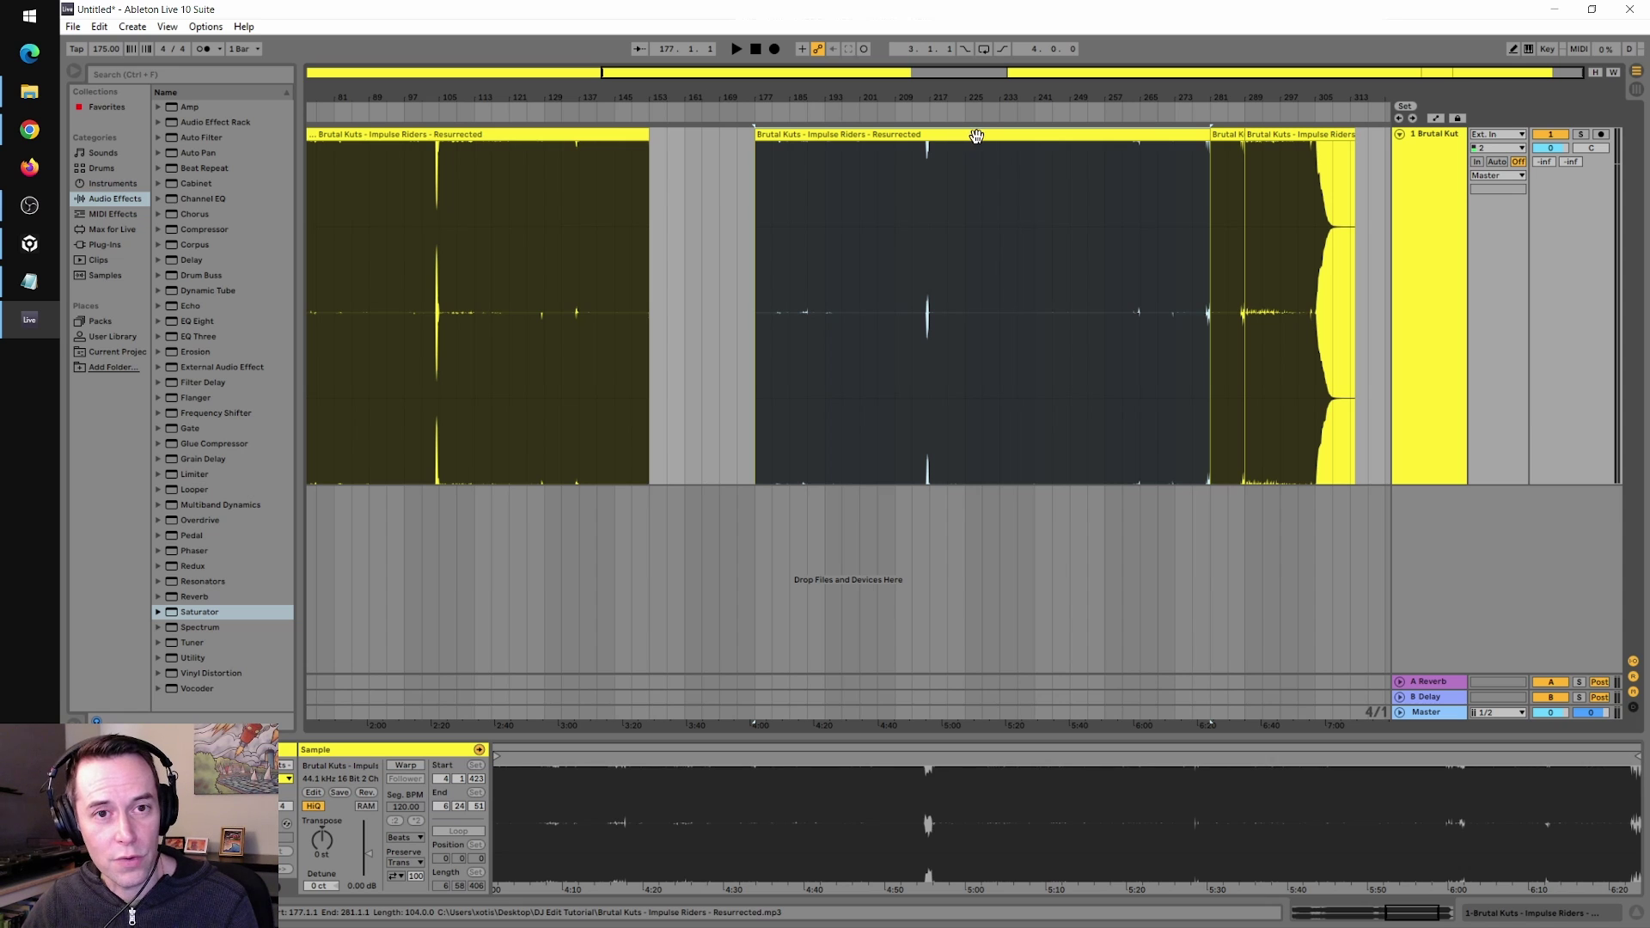
shift+click(1230, 133)
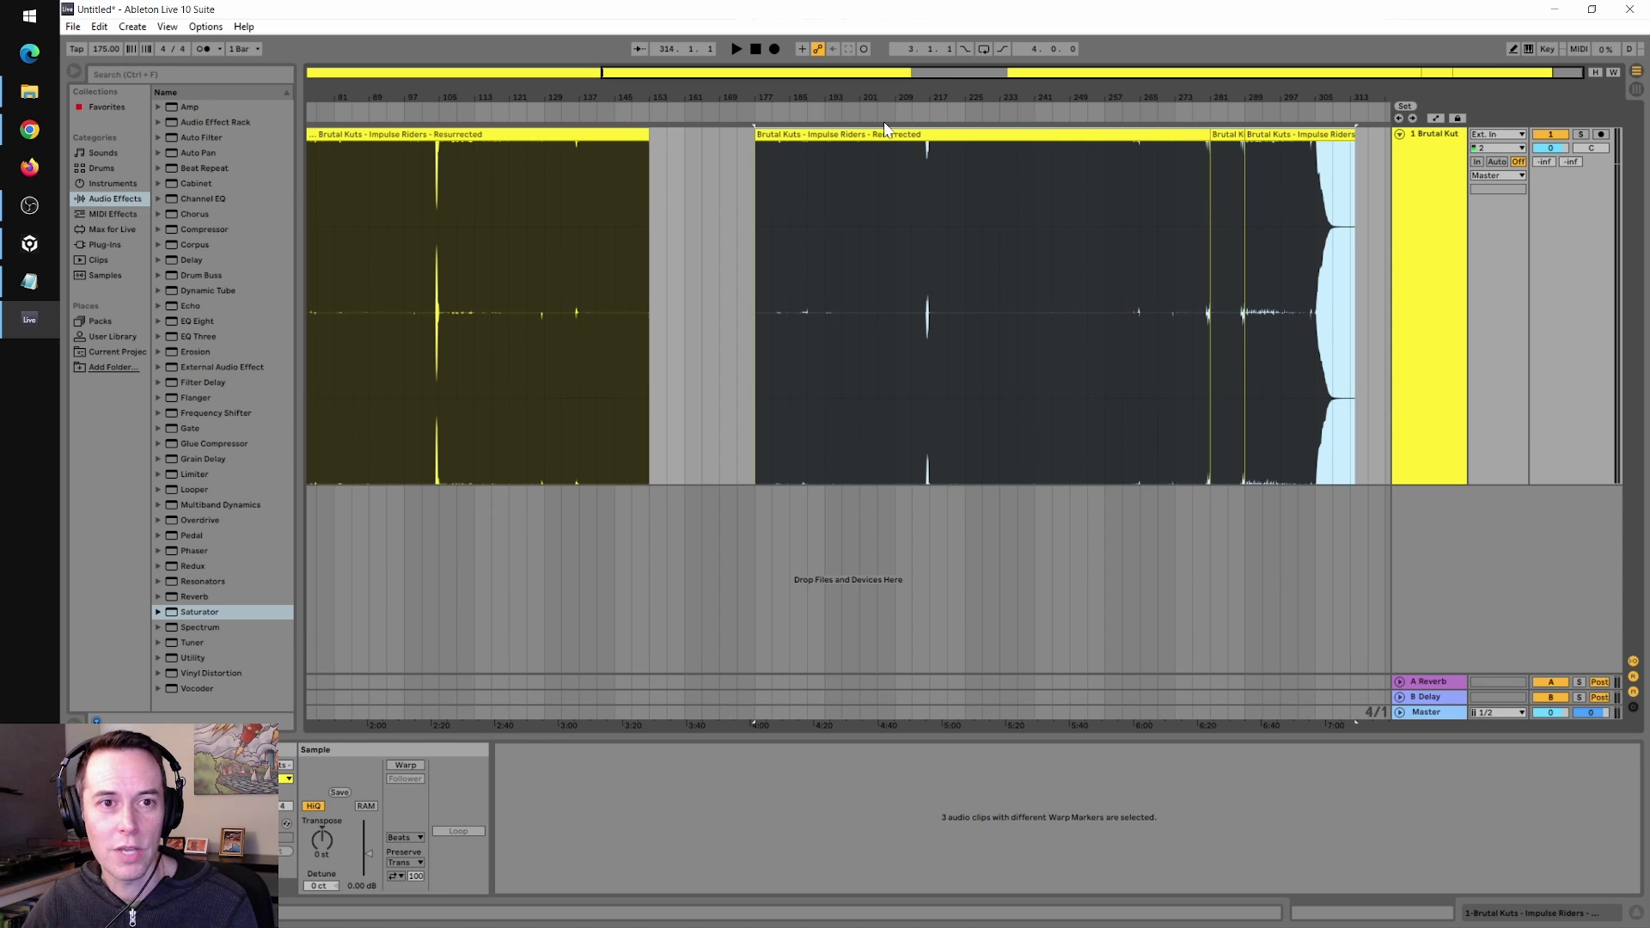
drag(846, 131, 739, 136)
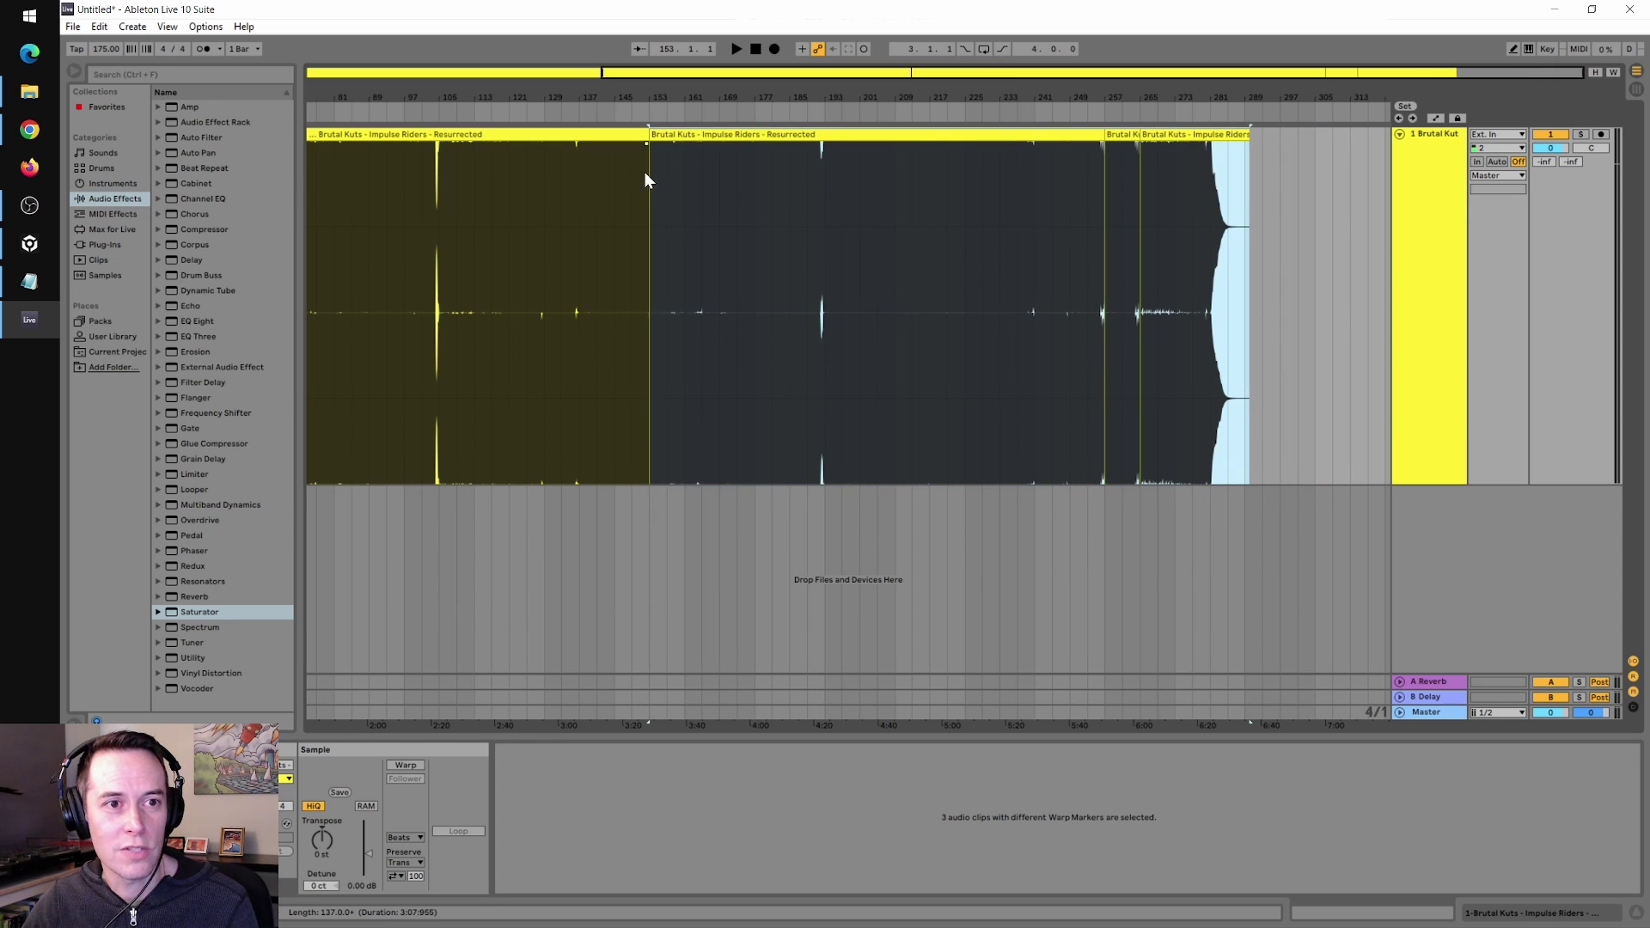
Play the arrangement from just before bar 153 across the new join to check the cut.
click(654, 88)
drag(655, 89, 1021, 88)
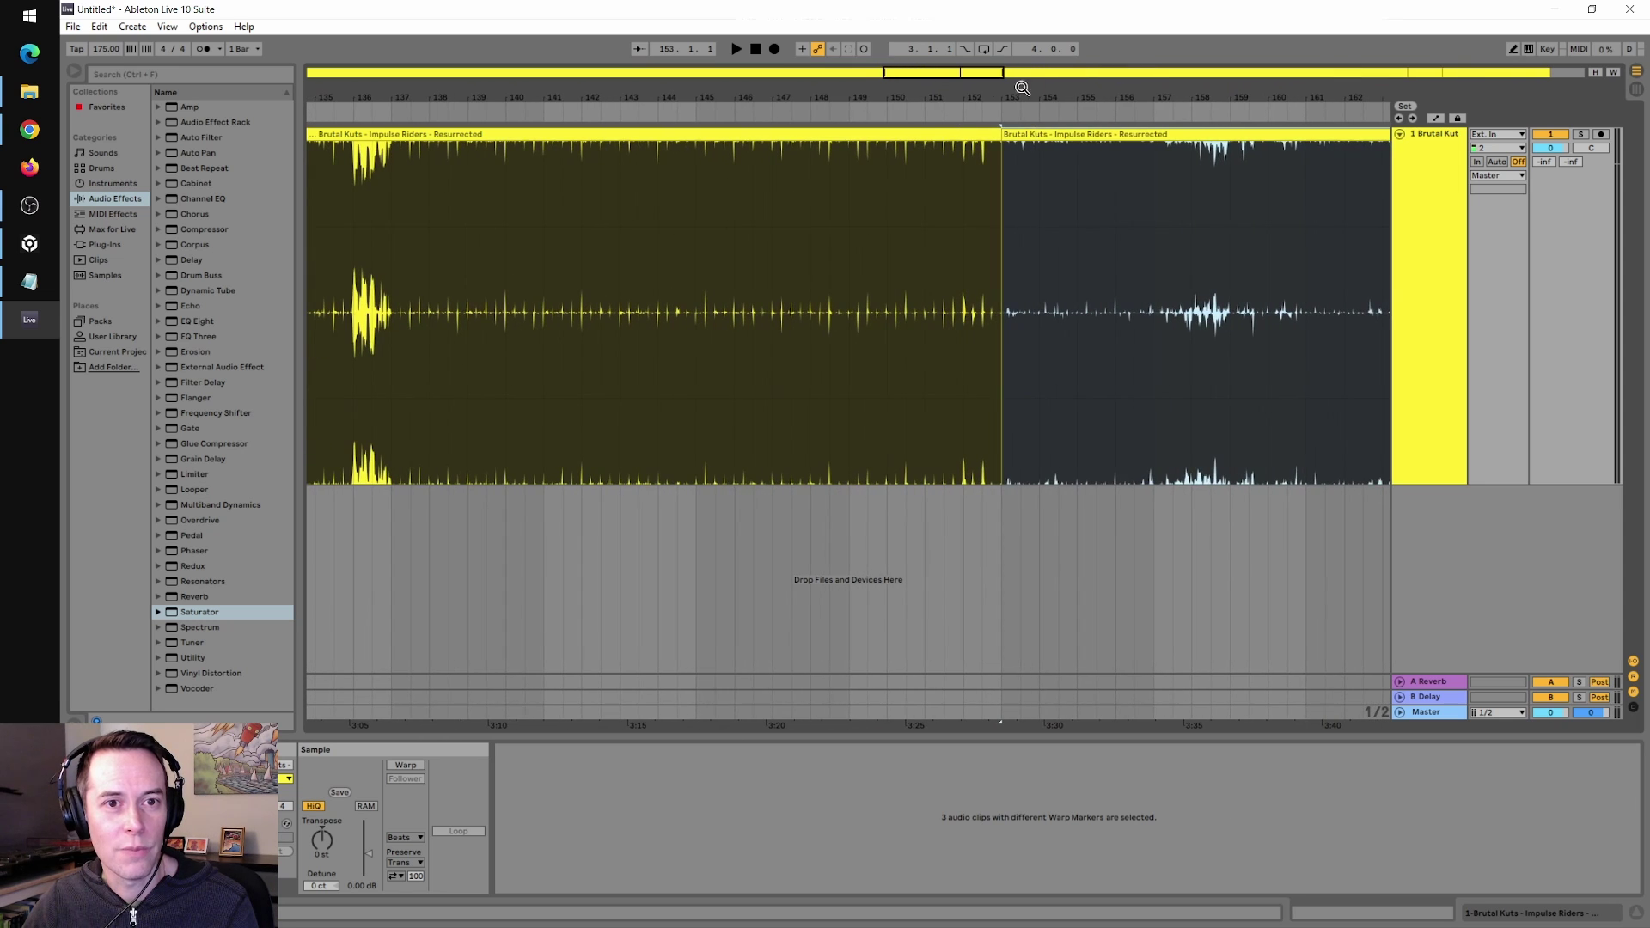
click(936, 109)
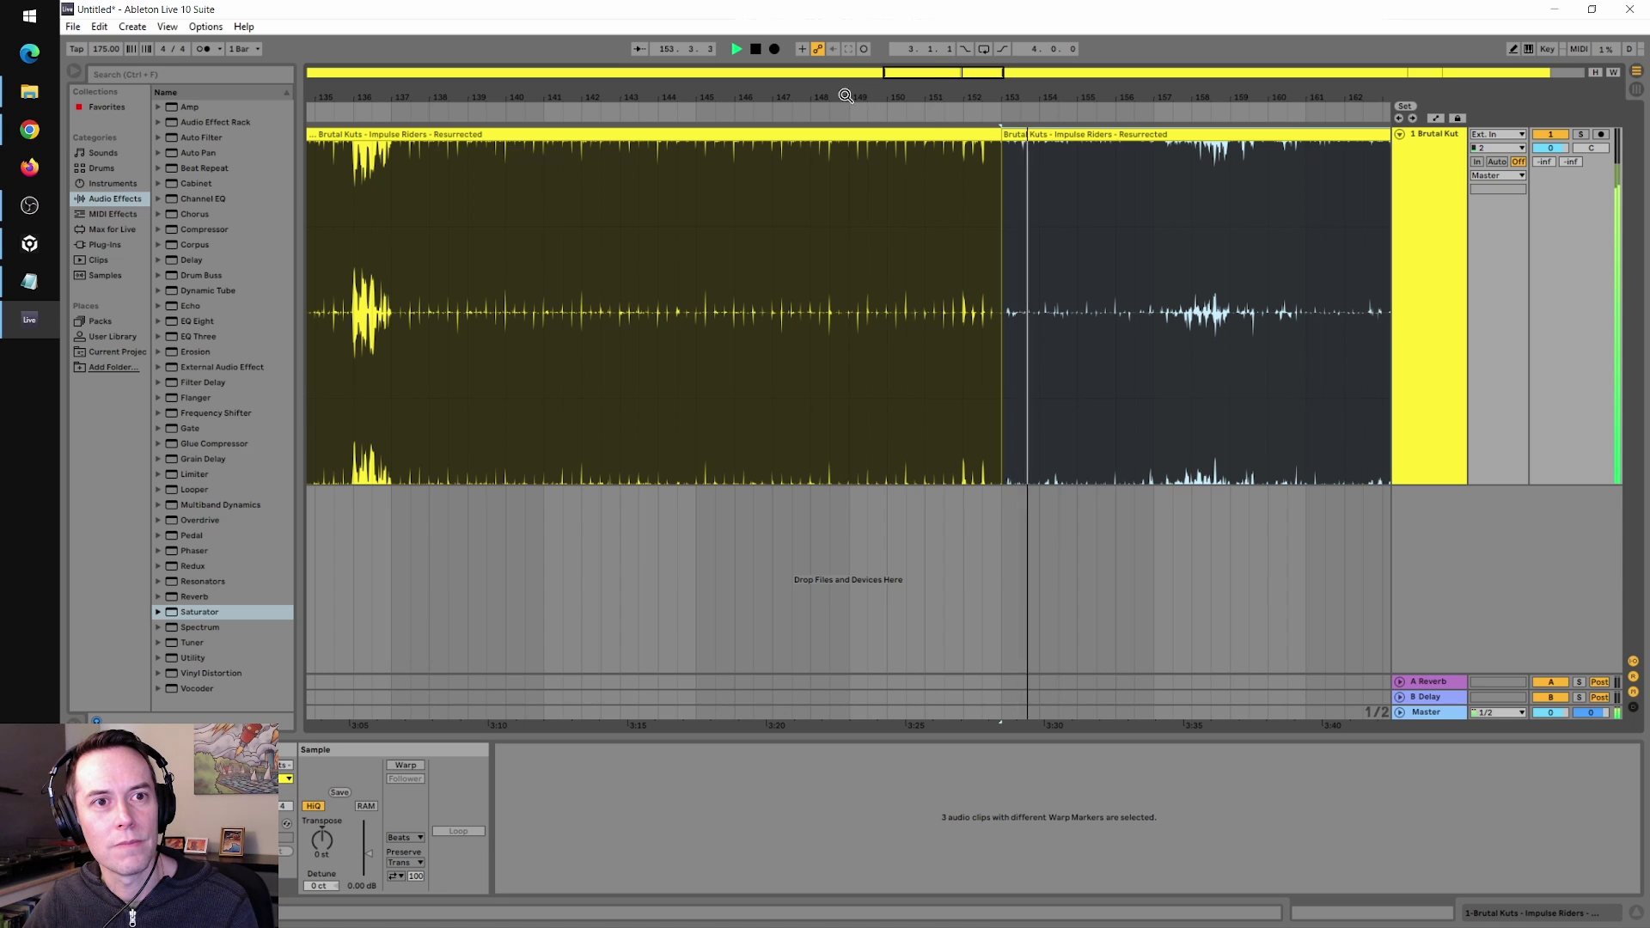
click(755, 49)
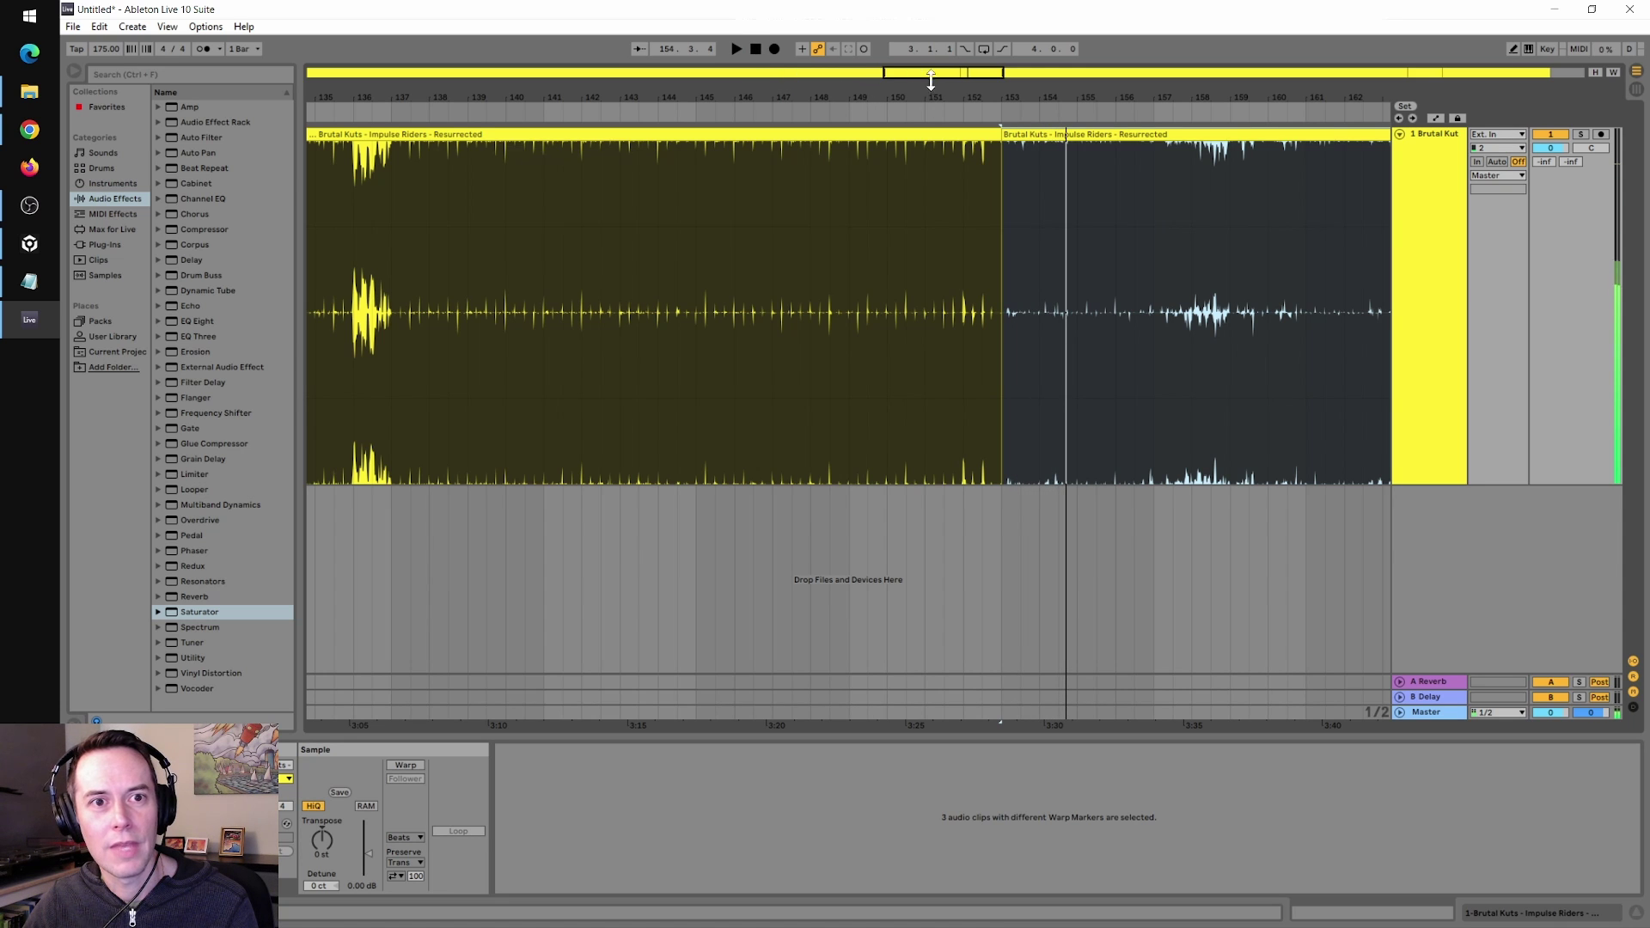
Check the first cut in the notes and split the opening audio clip at bar 105, the C 2:22 cue.
scroll(999, 722, down, 8)
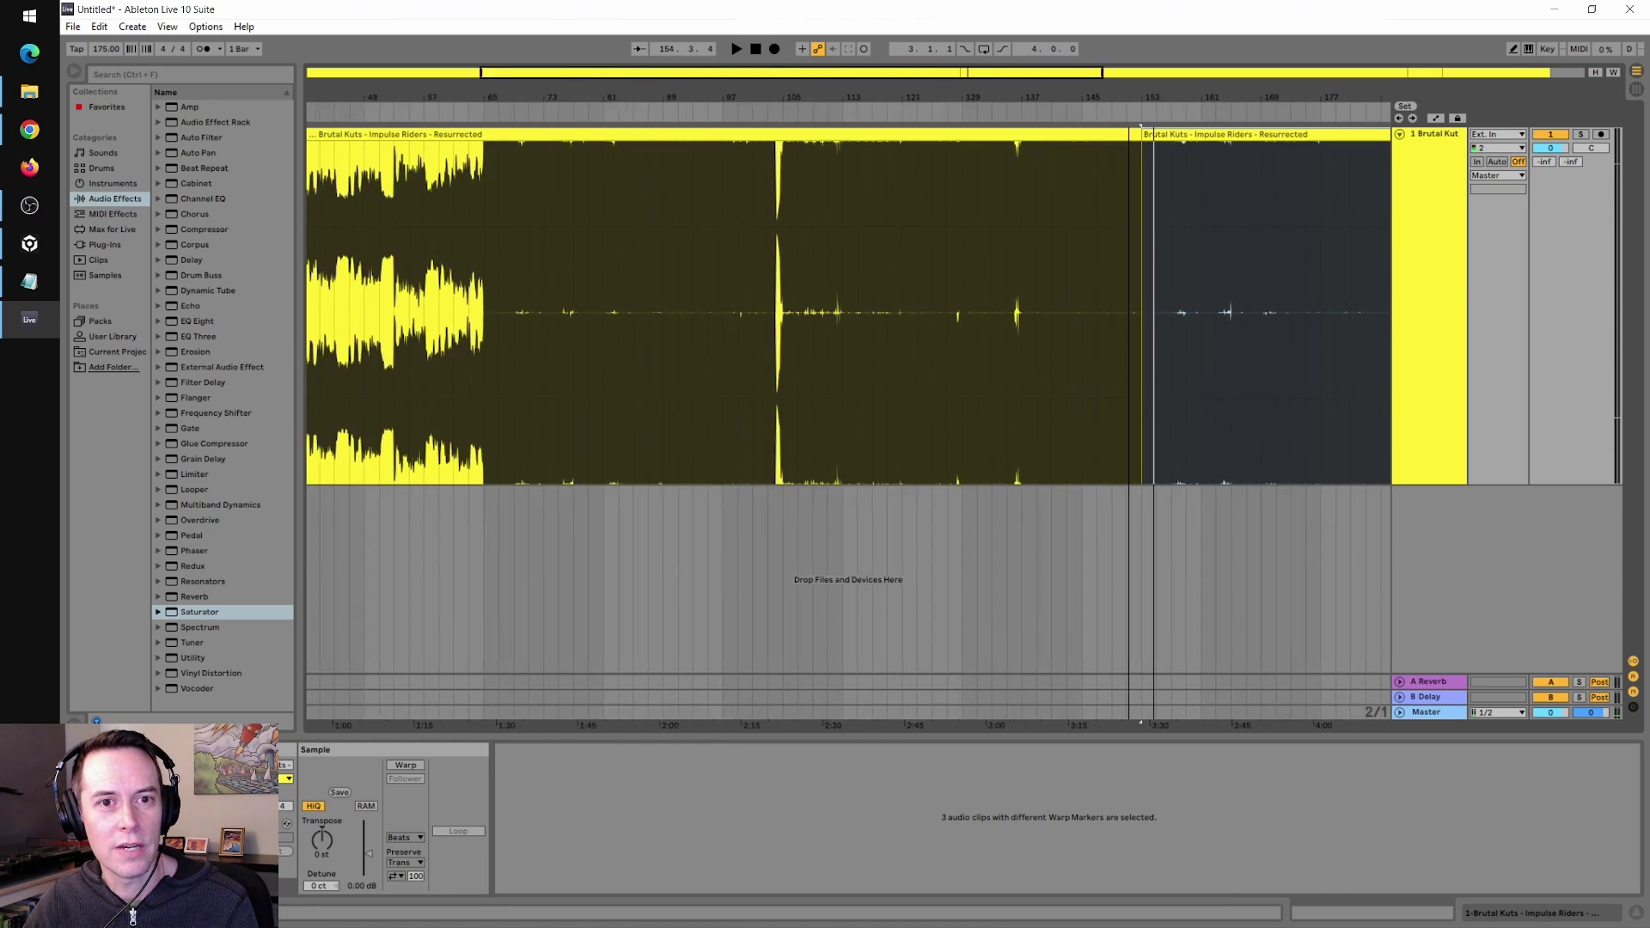
scroll(1168, 722, down, 2)
key(alt+Tab)
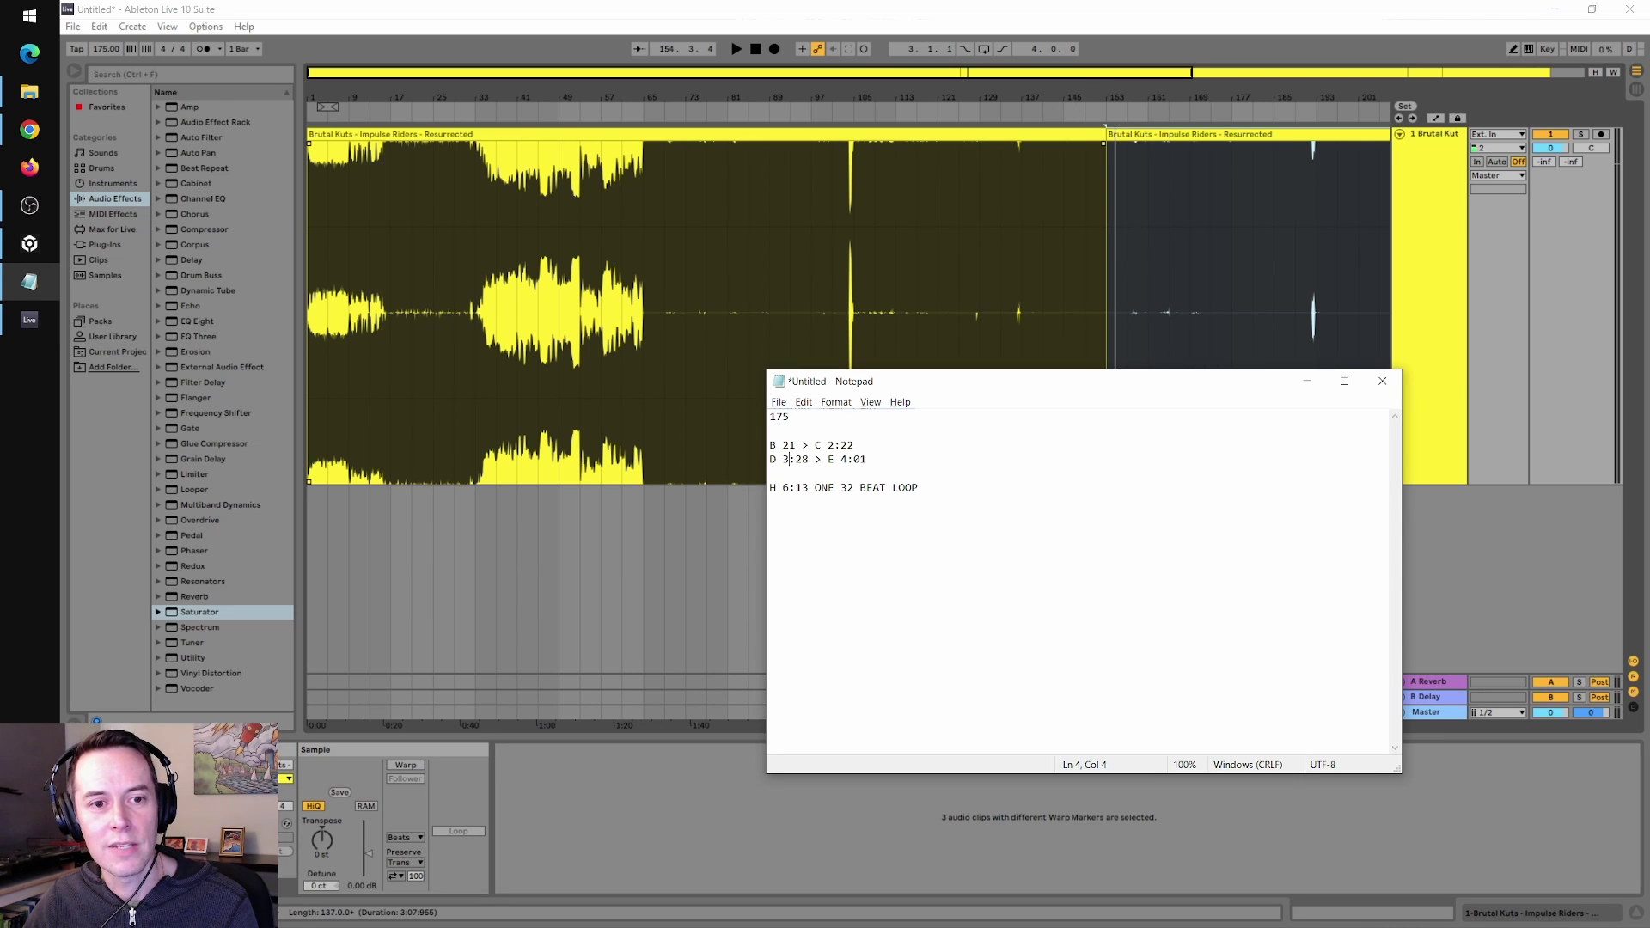
key(alt+Tab)
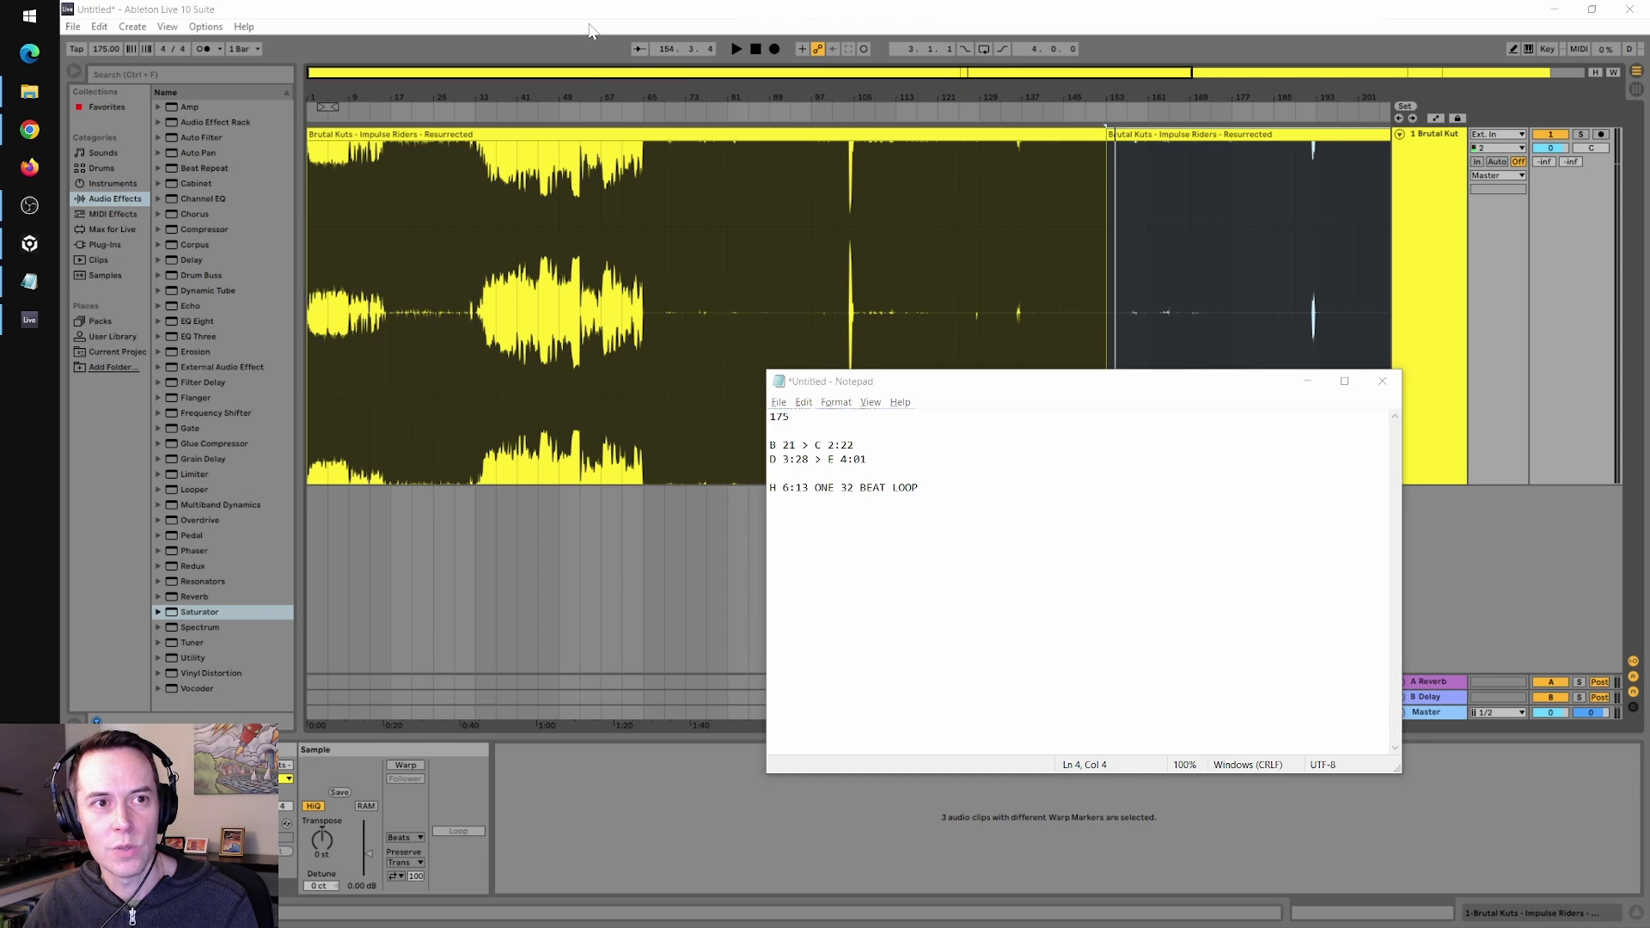
click(933, 366)
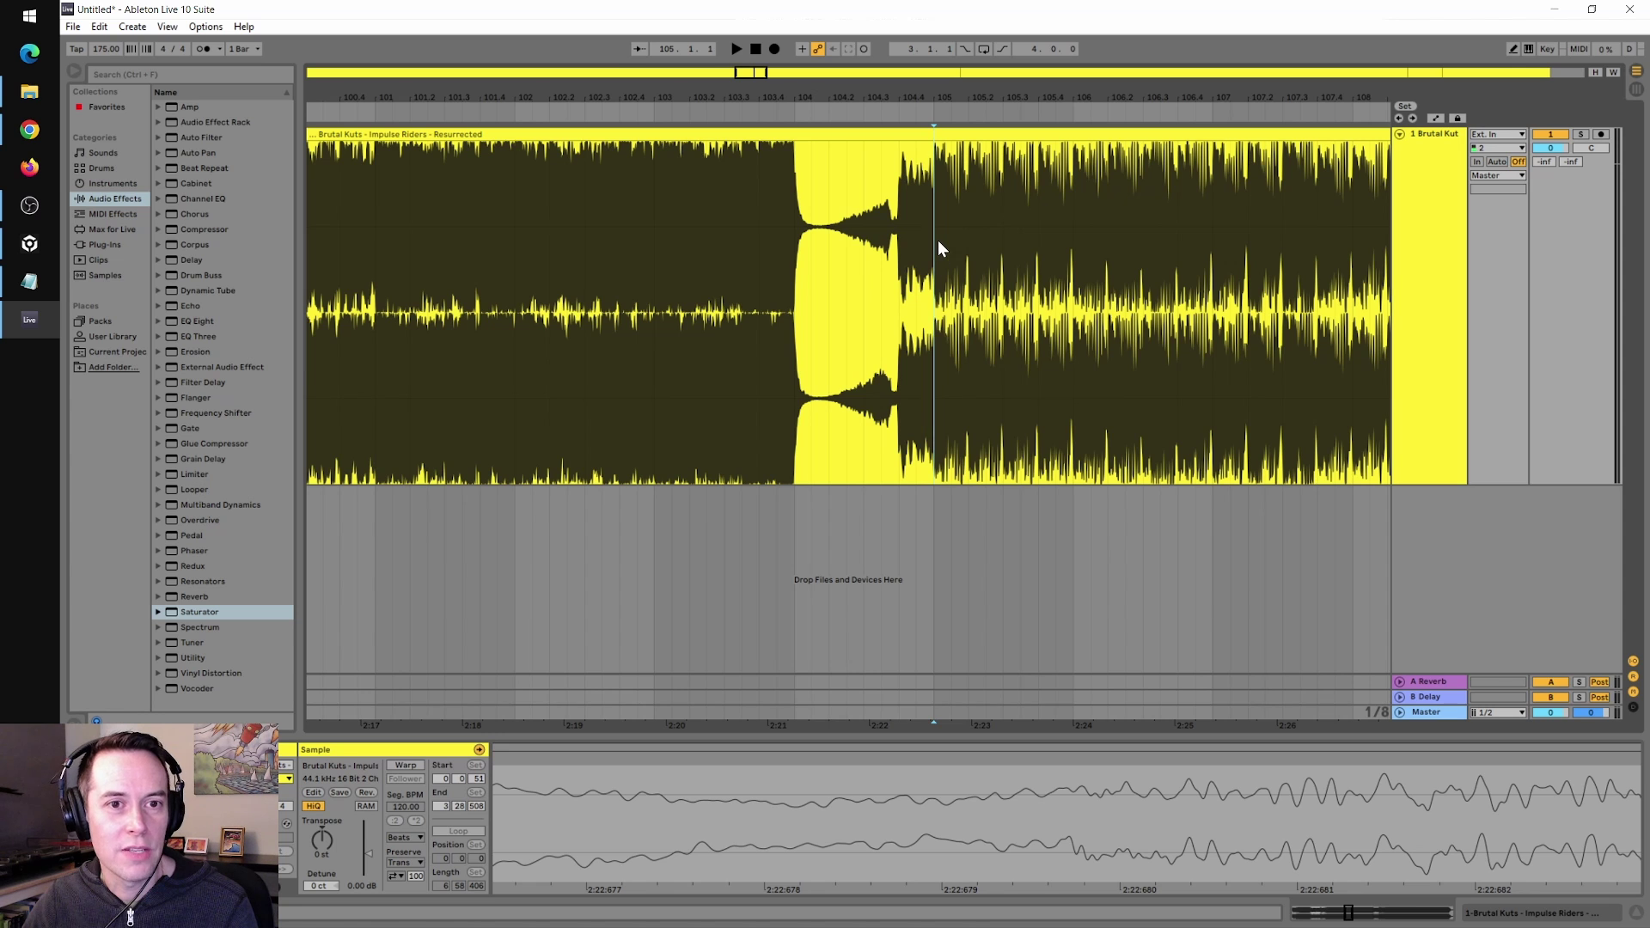
right_click(935, 312)
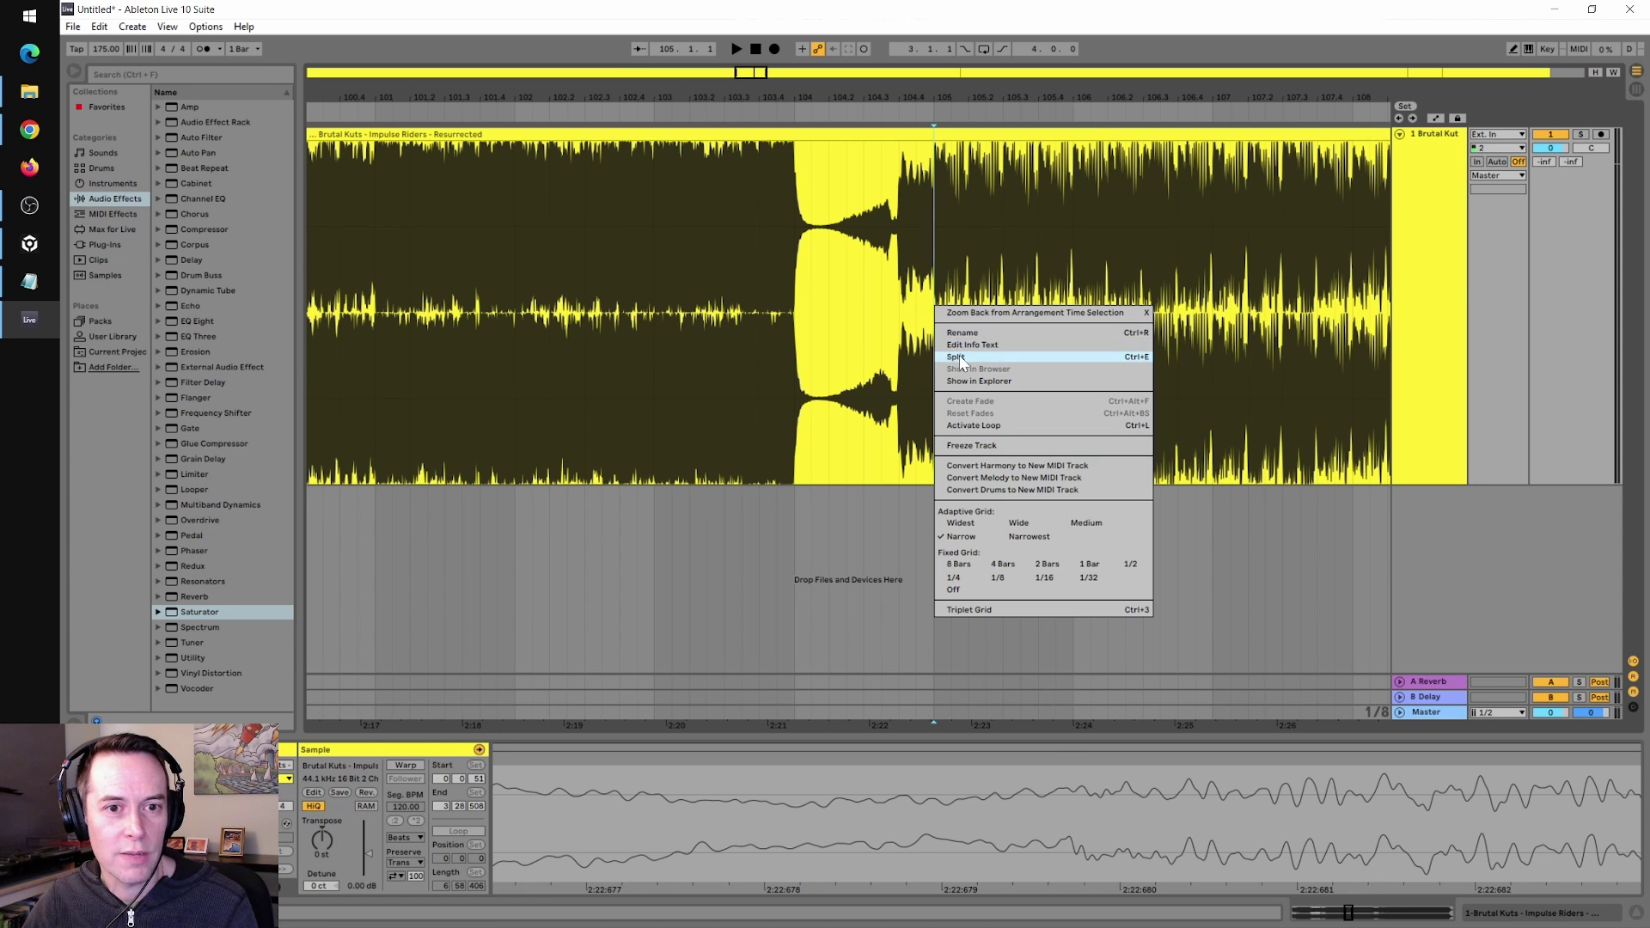
click(959, 354)
Split the opening audio clip at bar 17, the start of the first cut at cue B.
drag(904, 82, 959, 164)
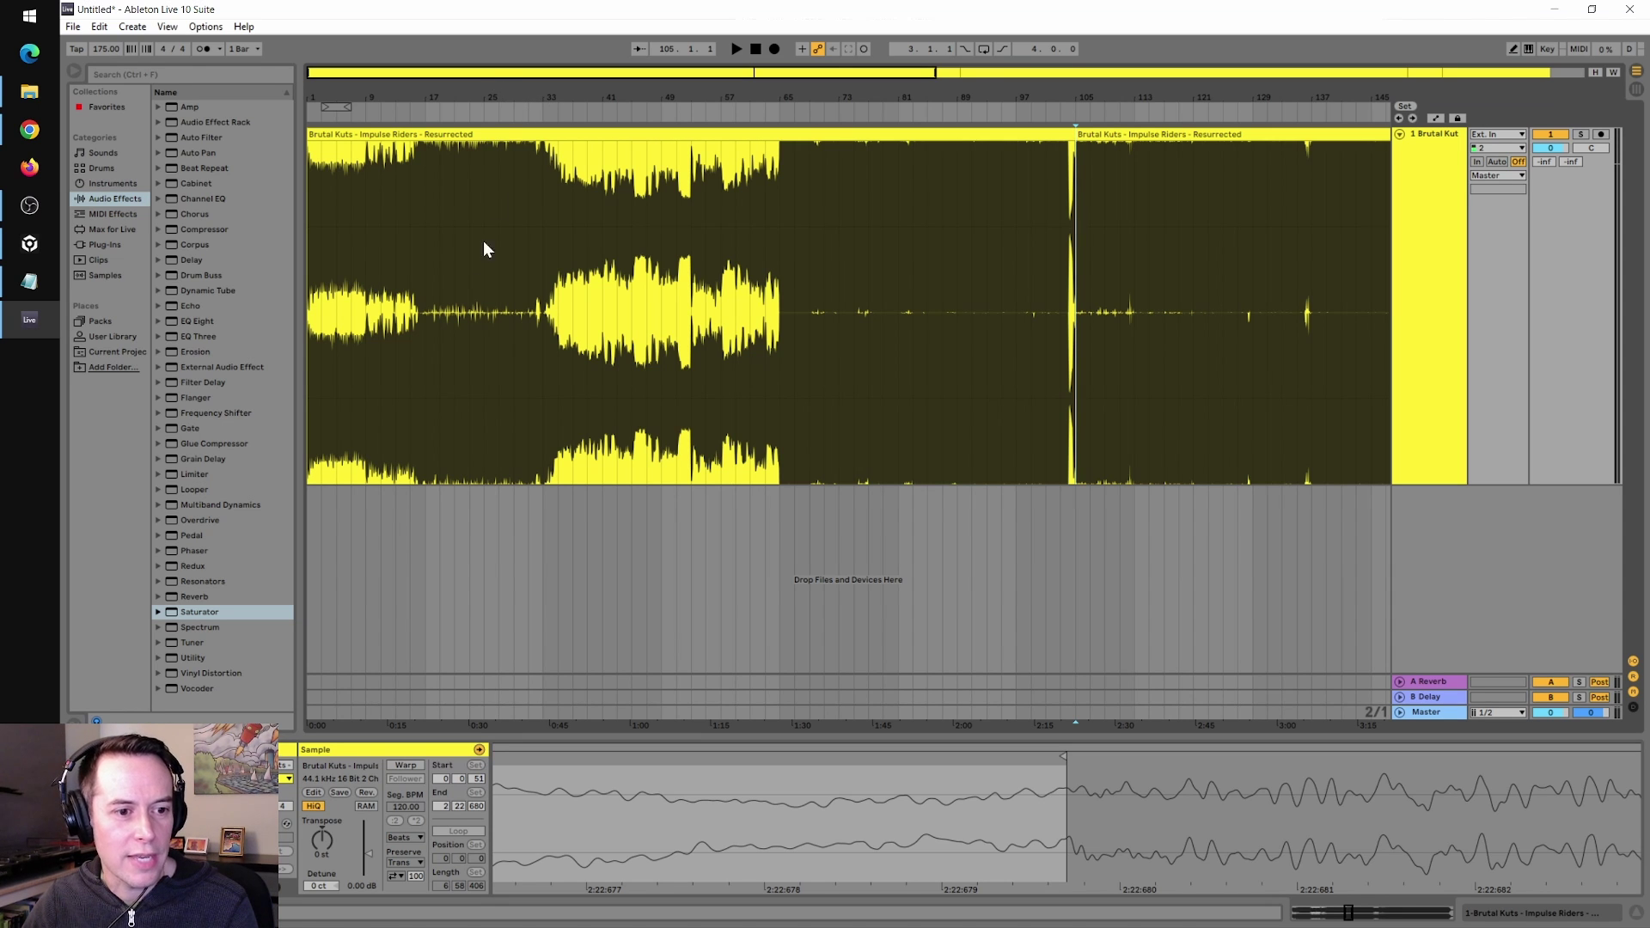
click(439, 418)
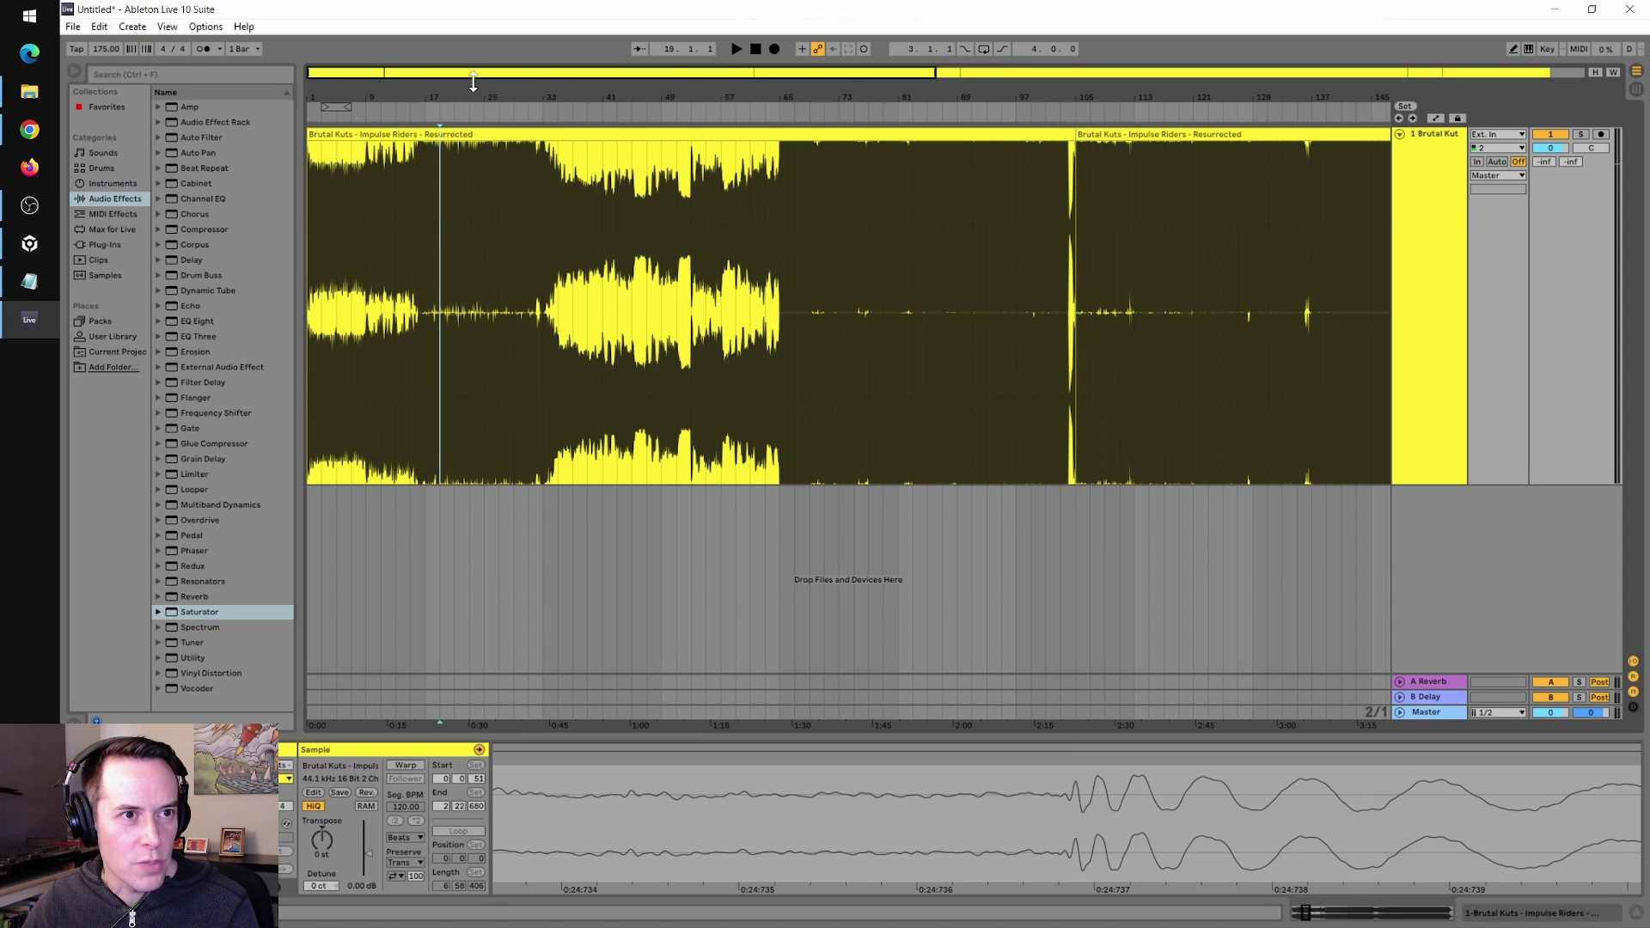
mouse_move(473, 111)
mouse_down()
mouse_move(474, 150)
mouse_move(522, 176)
mouse_up()
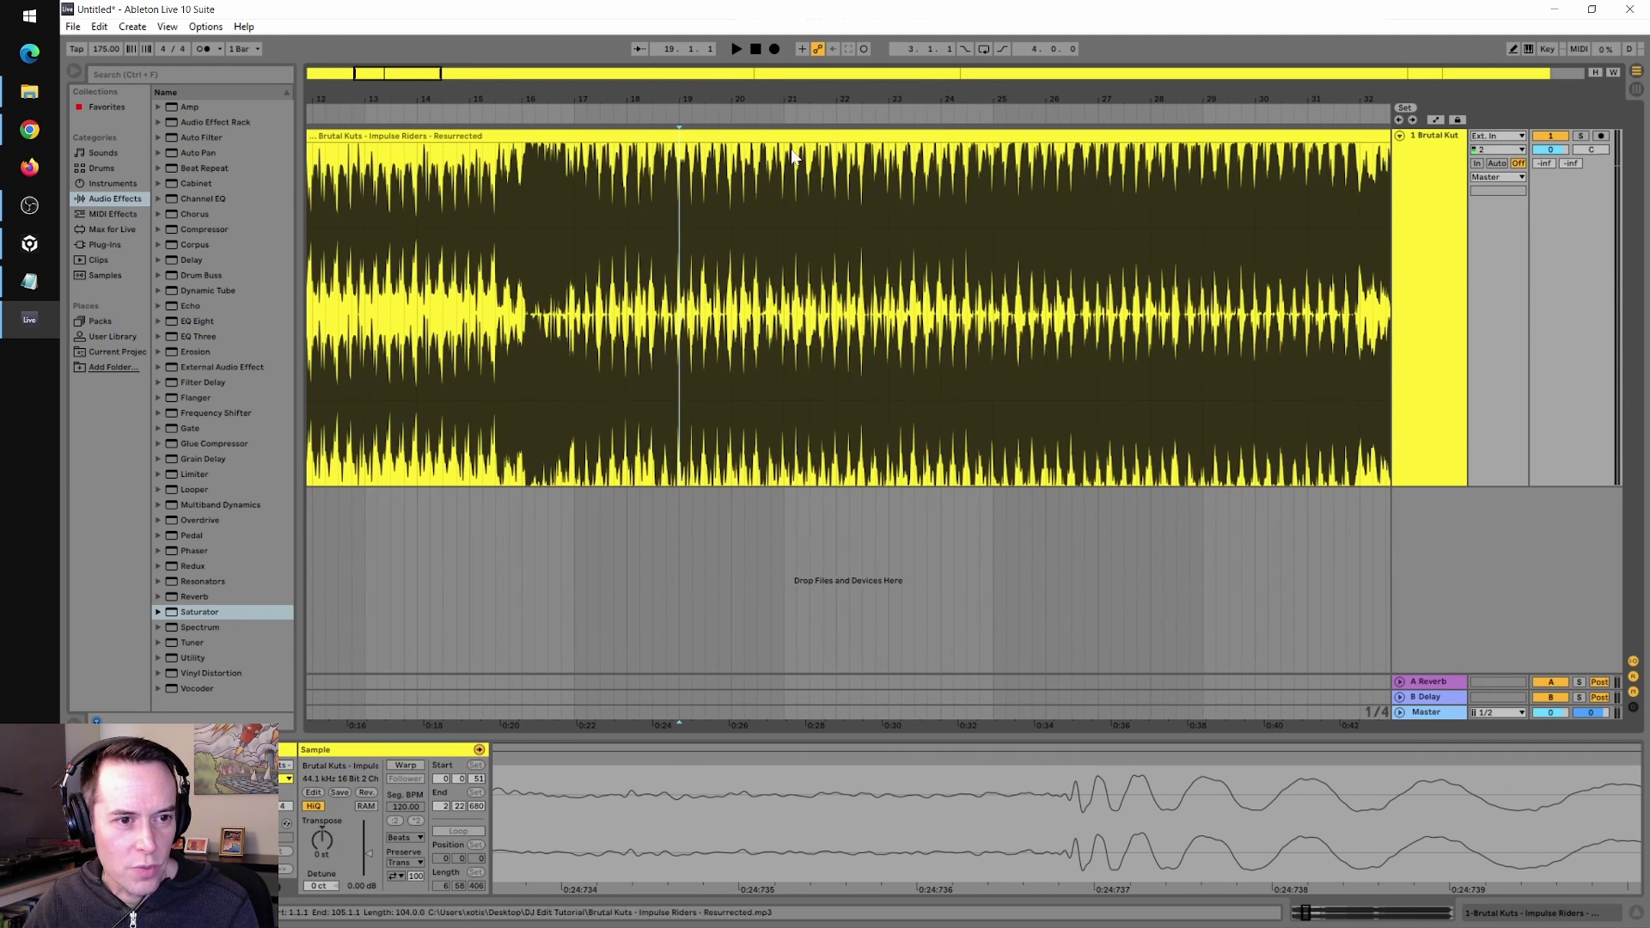
click(574, 402)
right_click(574, 378)
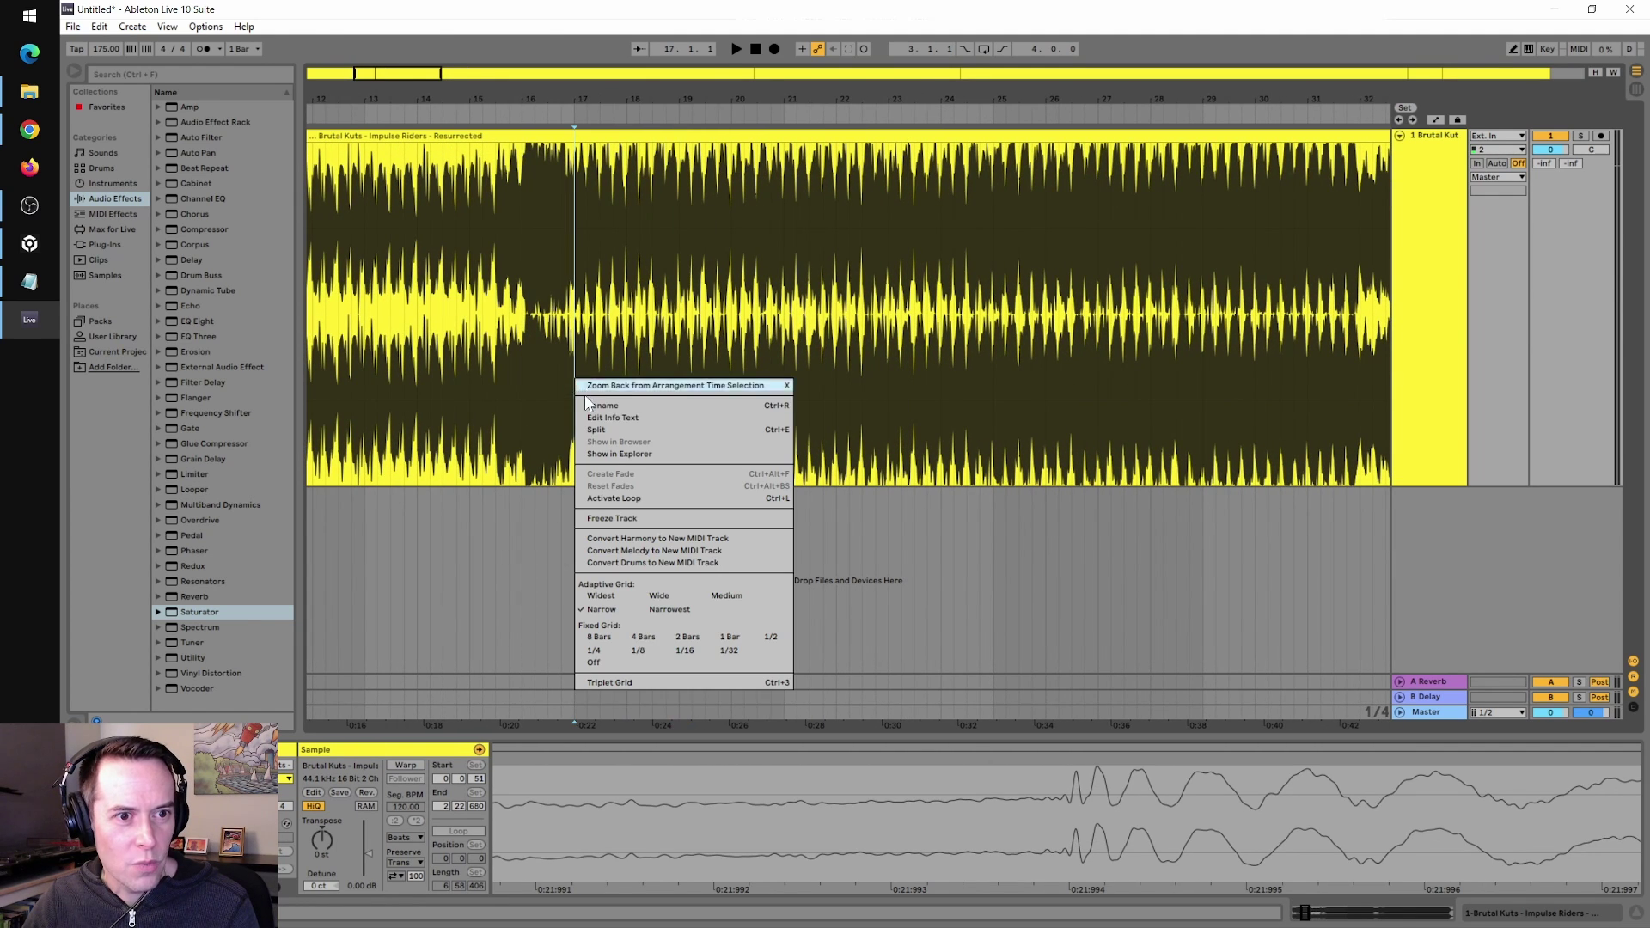
click(598, 432)
Delete the clip between bars 17 and 105.
key(w)
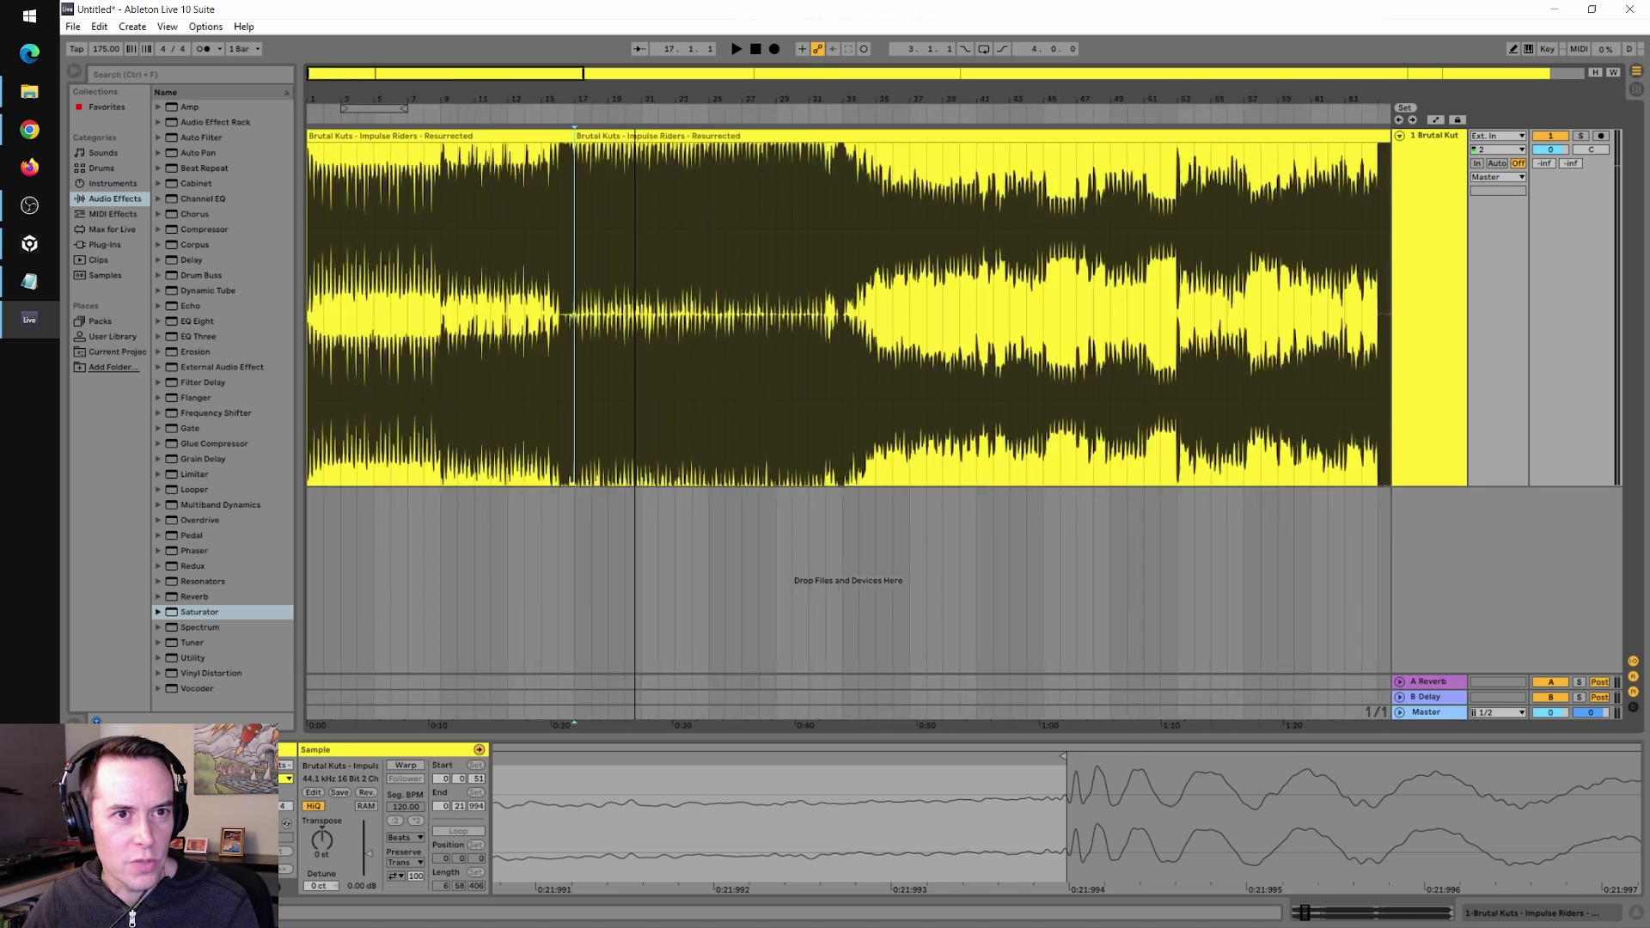
click(400, 135)
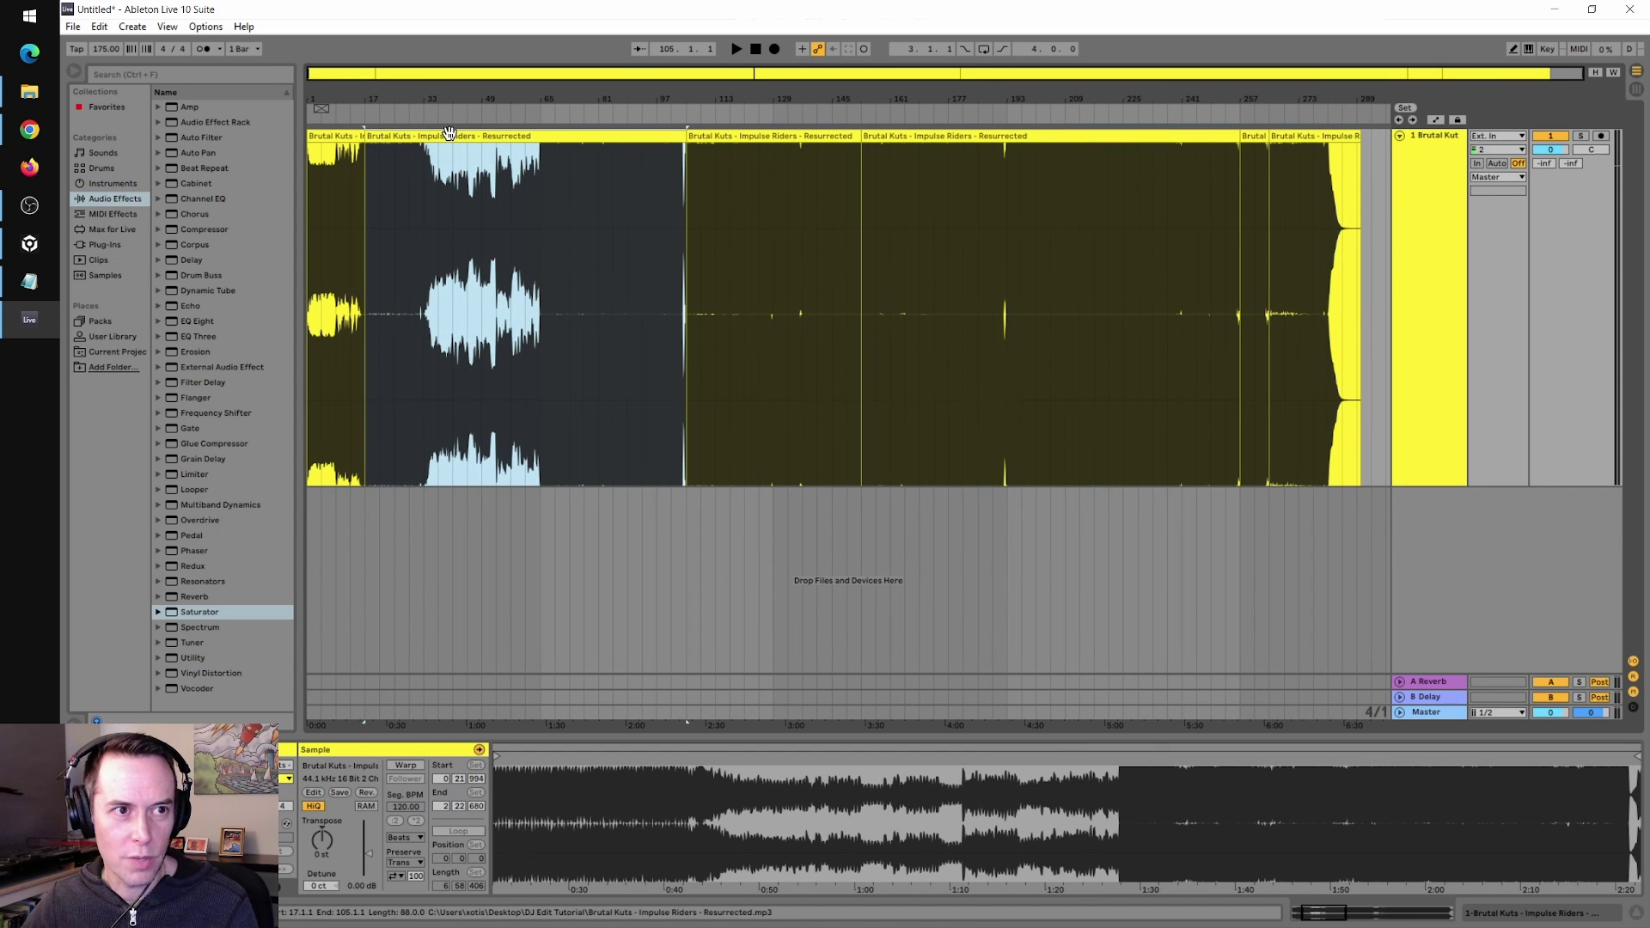
key(Delete)
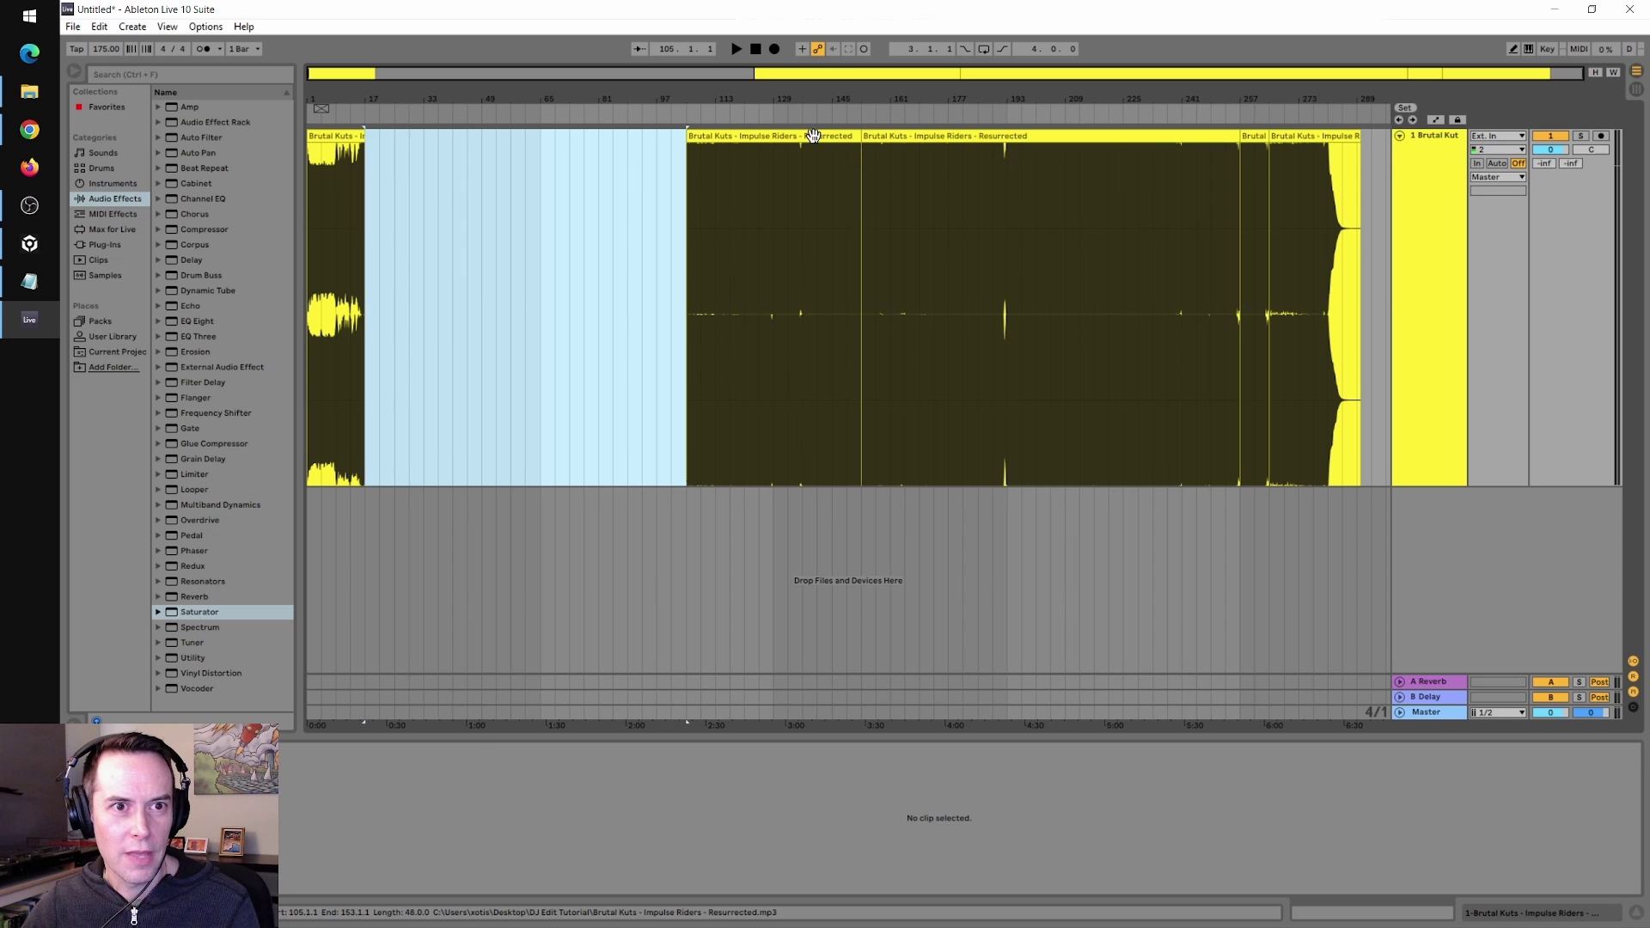
Move the four clips after the gap back together so they start at bar 17, against the end of the opening clip.
click(813, 136)
shift+click(1187, 136)
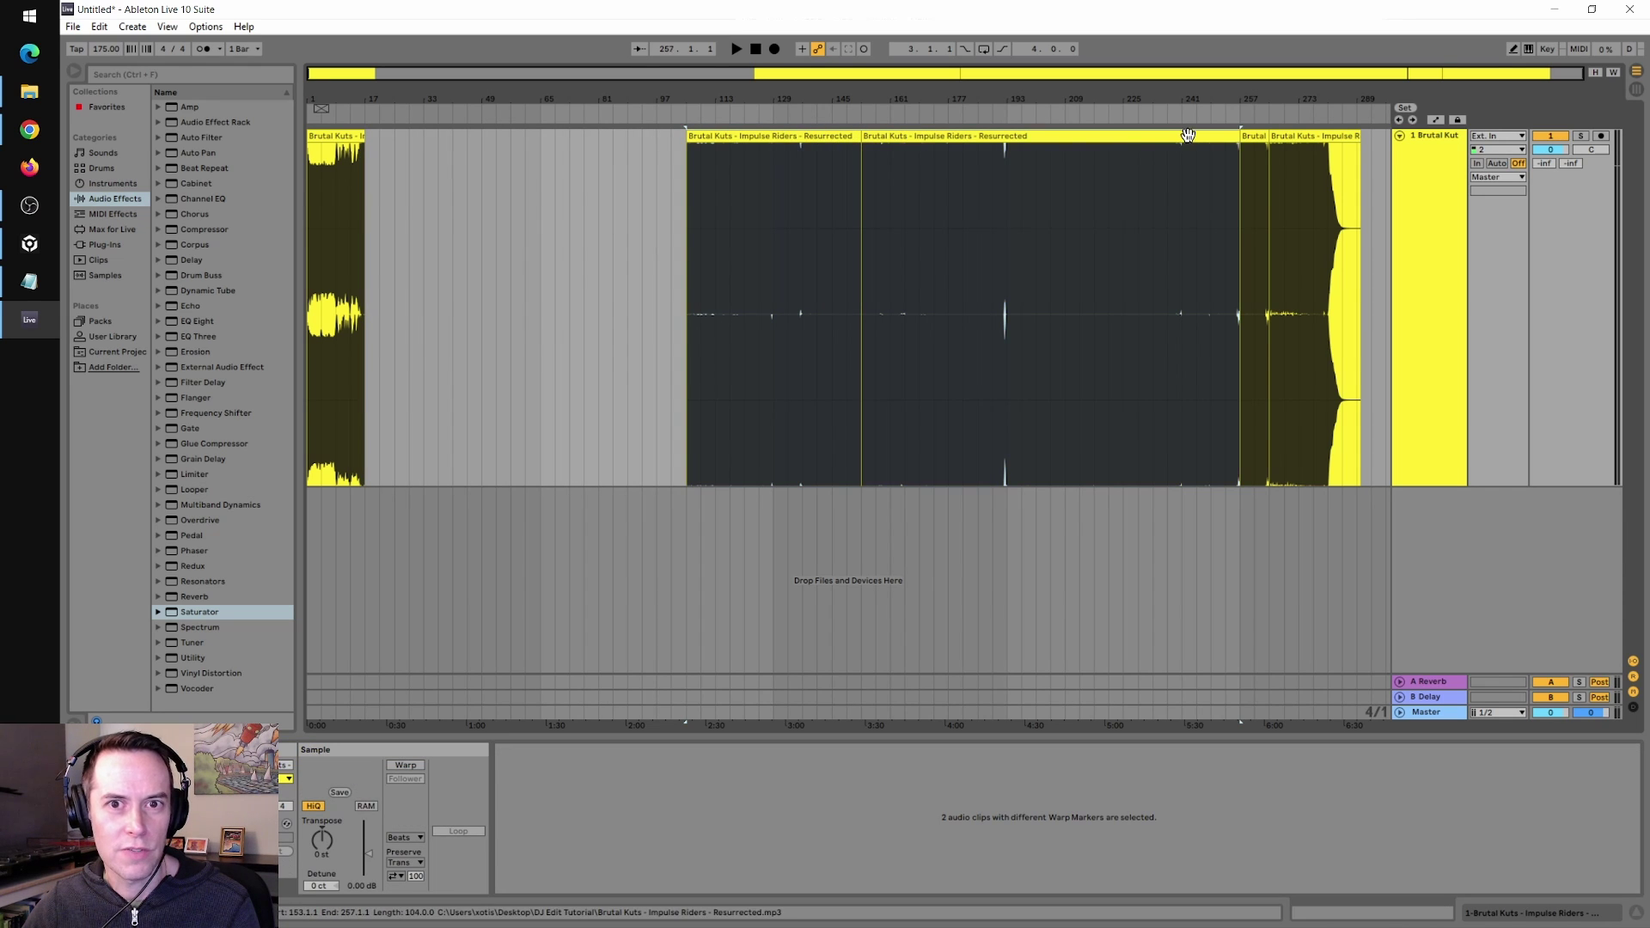
shift+click(1315, 137)
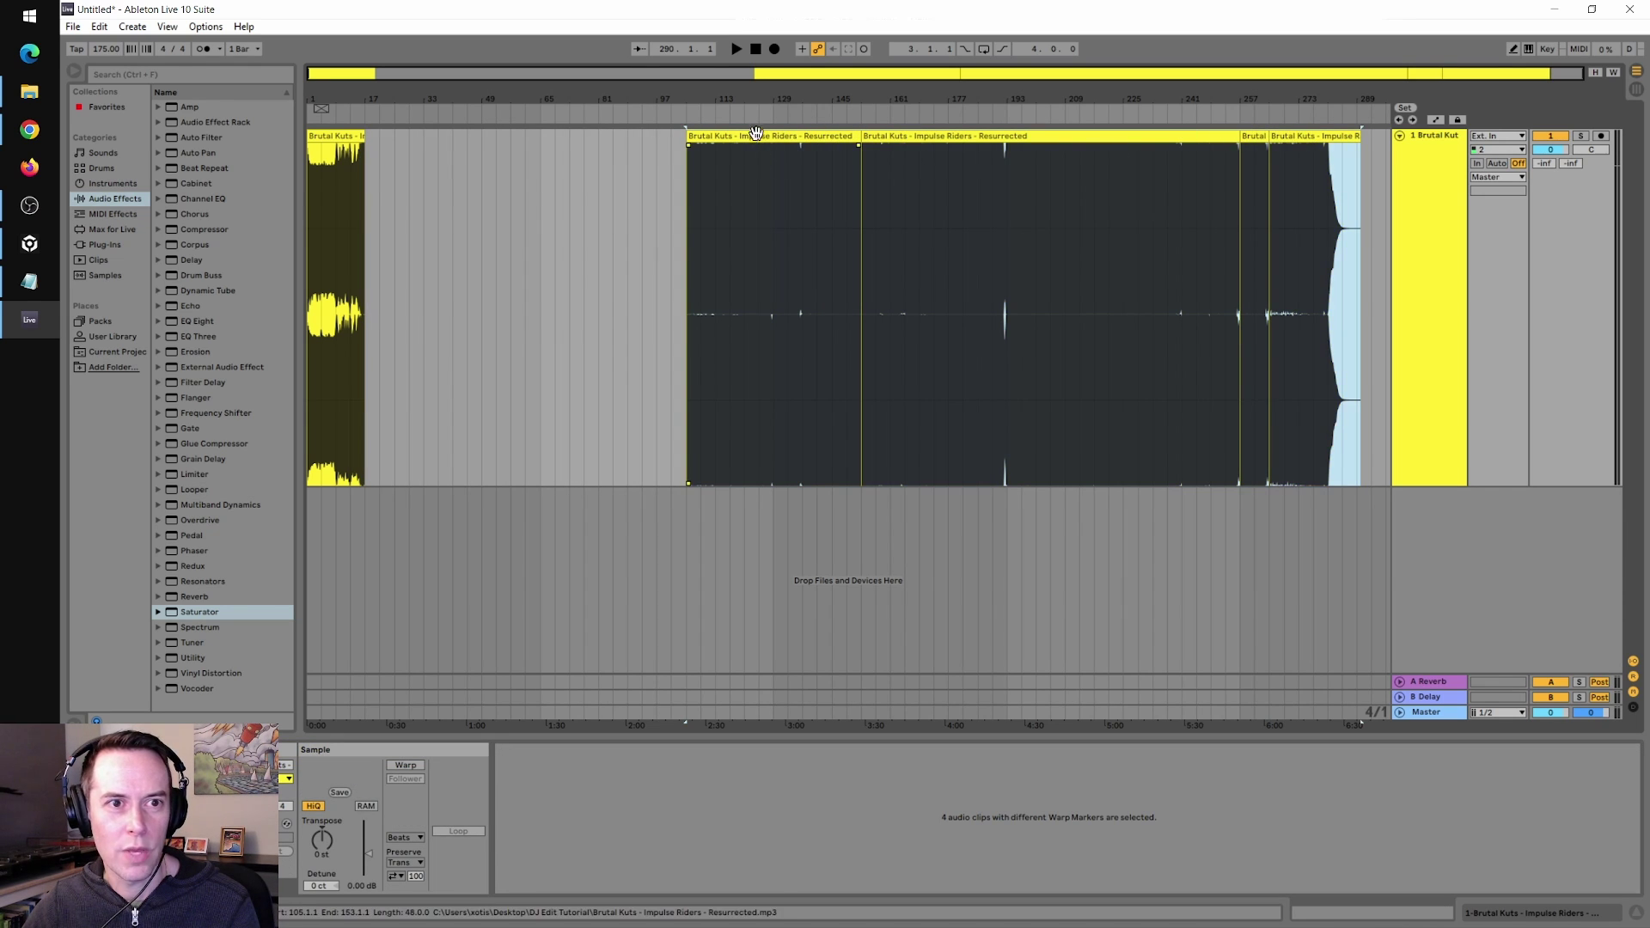
drag(756, 133, 436, 148)
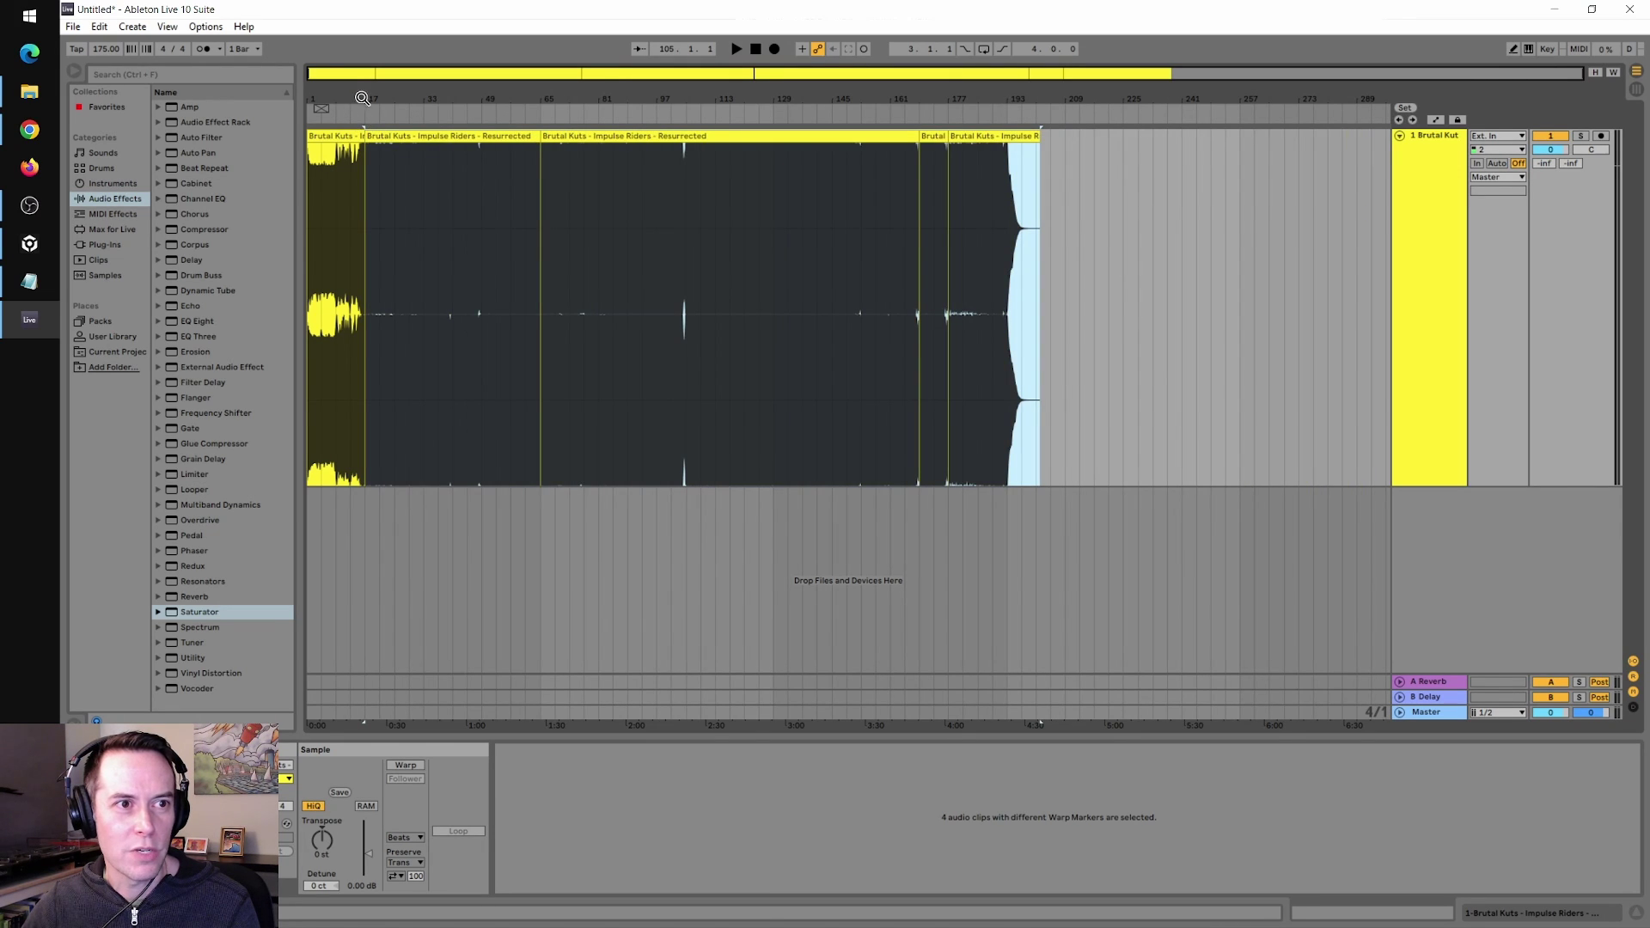
Play the arrangement from just before bar 17 across the new join to check the first cut.
drag(362, 98, 505, 108)
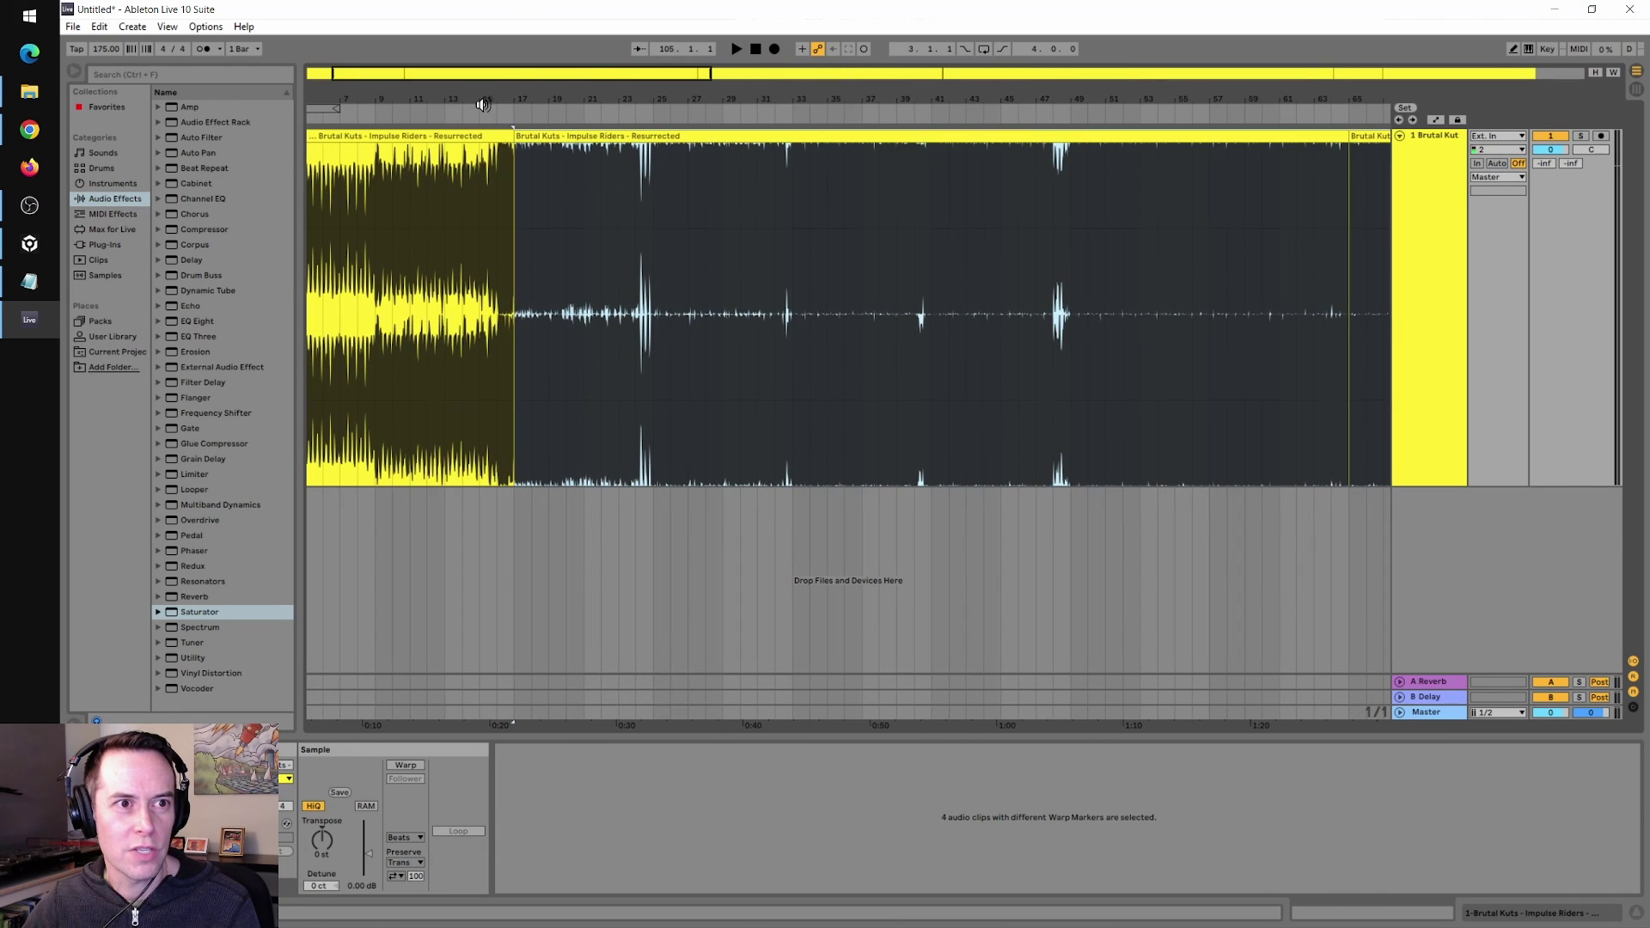
click(489, 112)
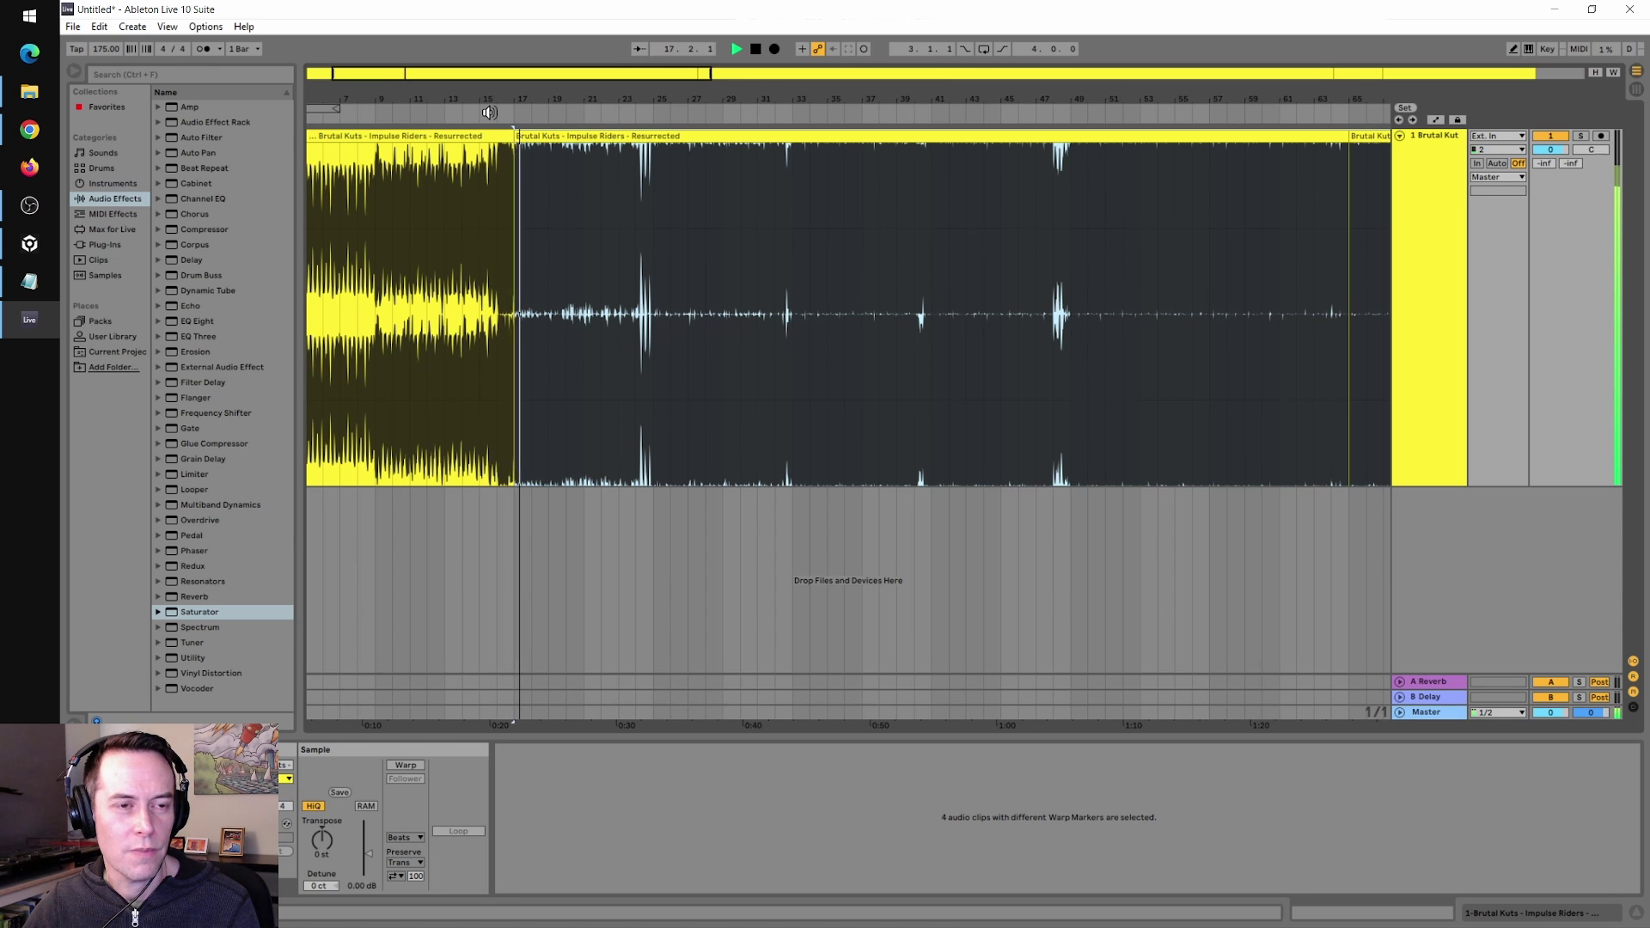
click(755, 49)
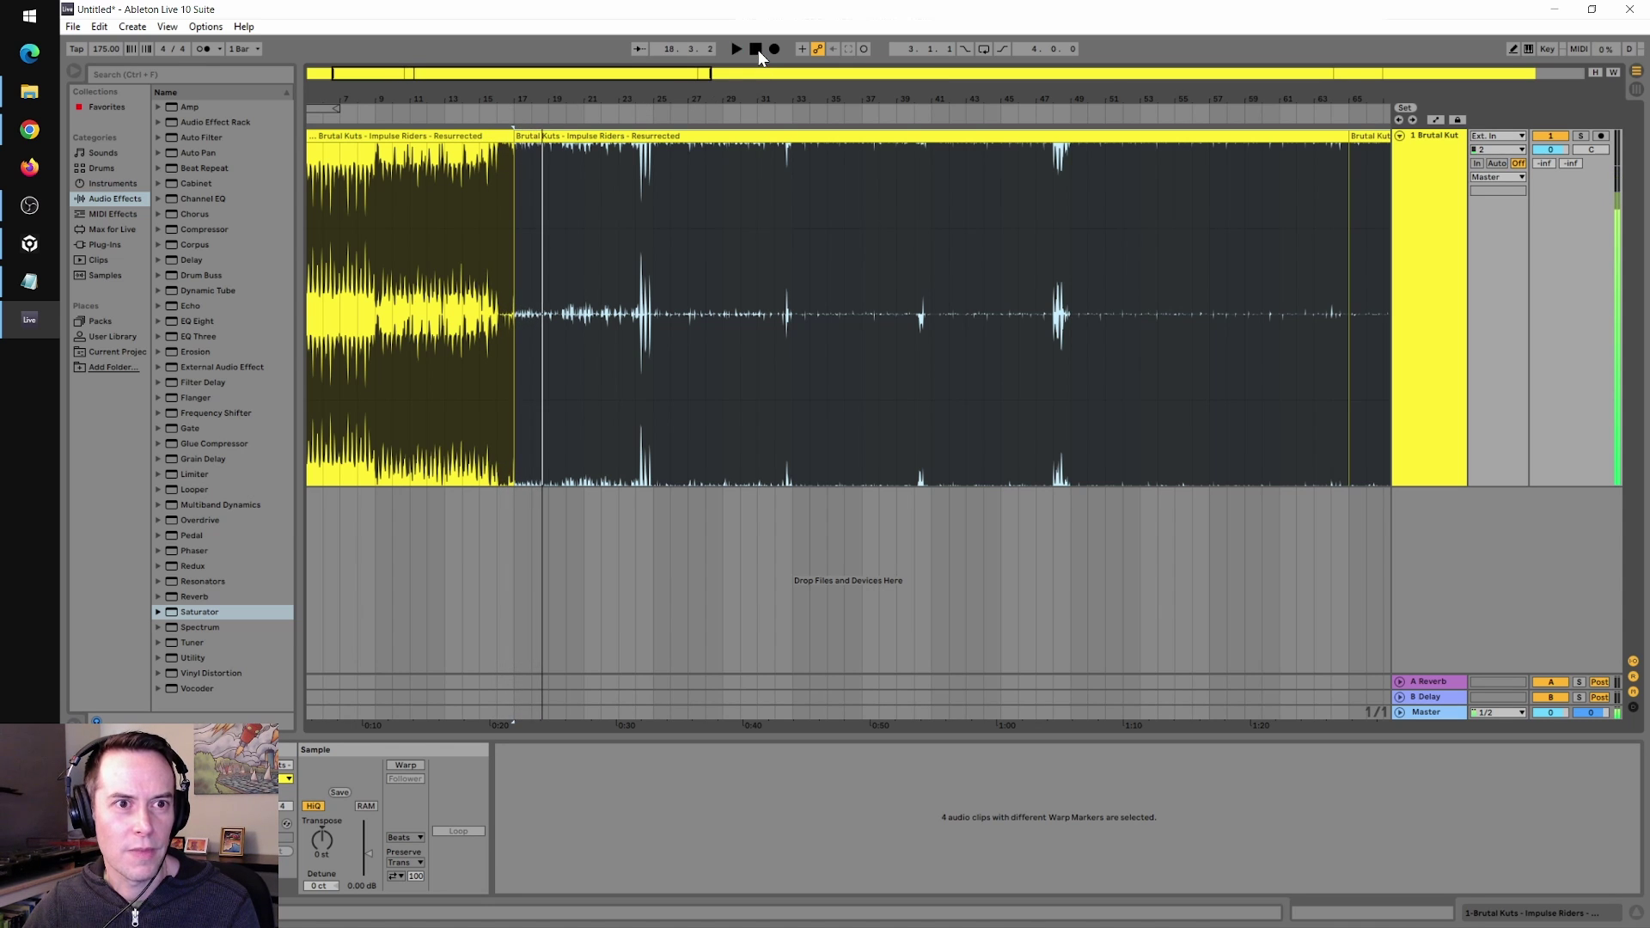
Export the whole arrangement from the Master track as a 16-bit, 44100 Hz WAV named "Impulse Riders - Resurrected" in the DJ Edit Tutorial folder.
key(ctrl+a)
key(z)
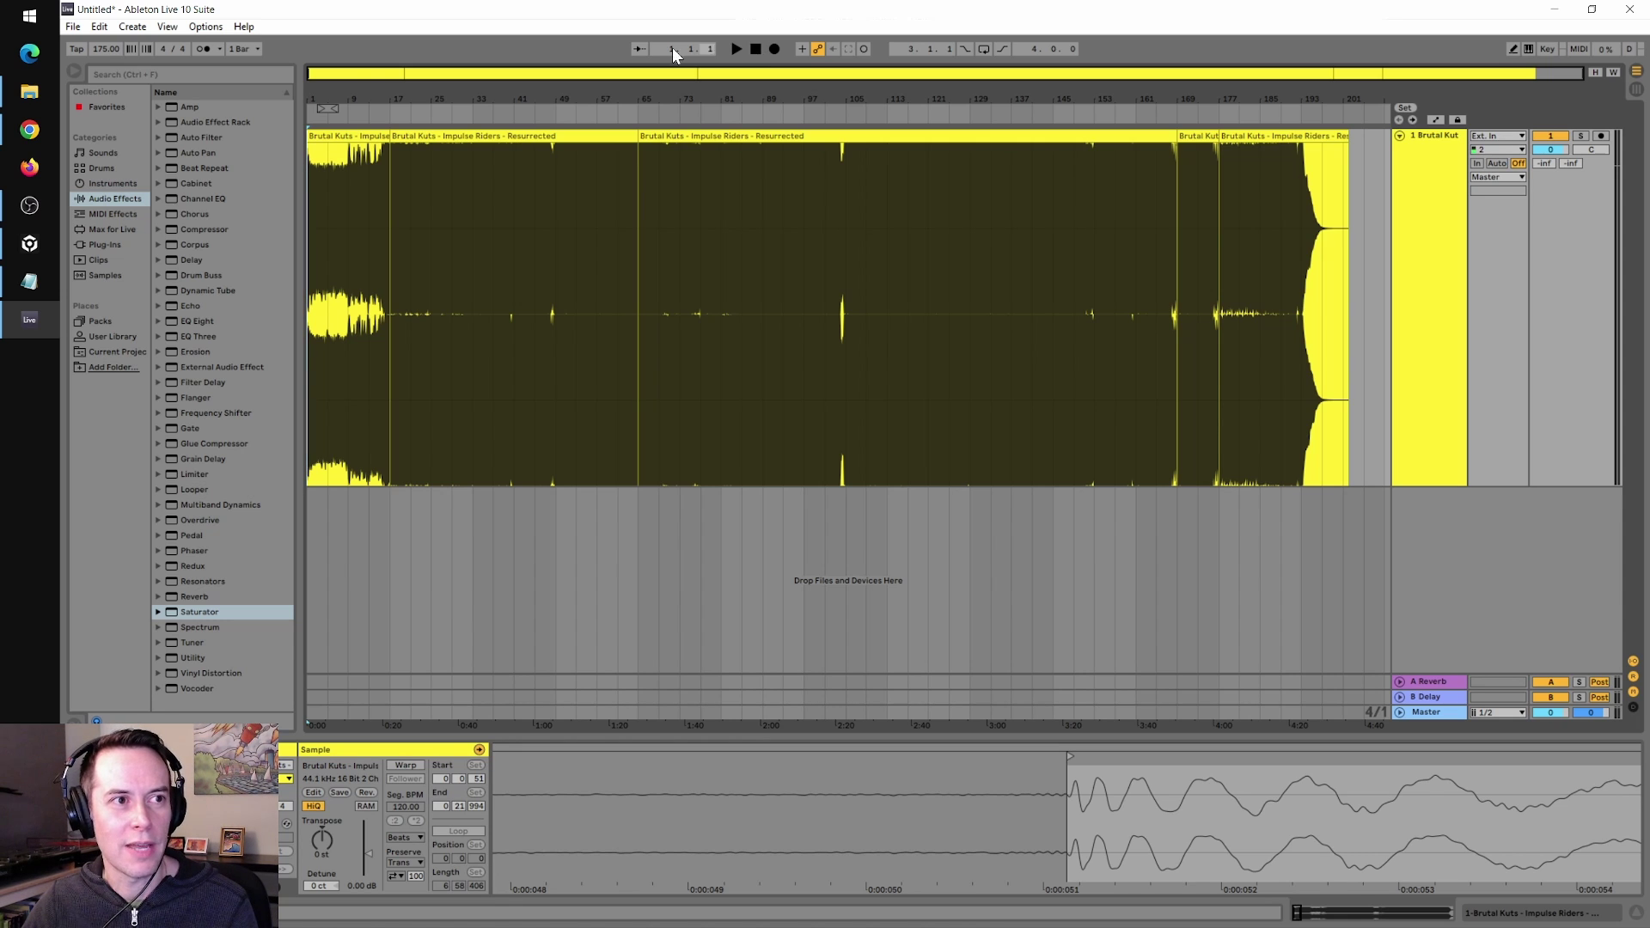
click(74, 27)
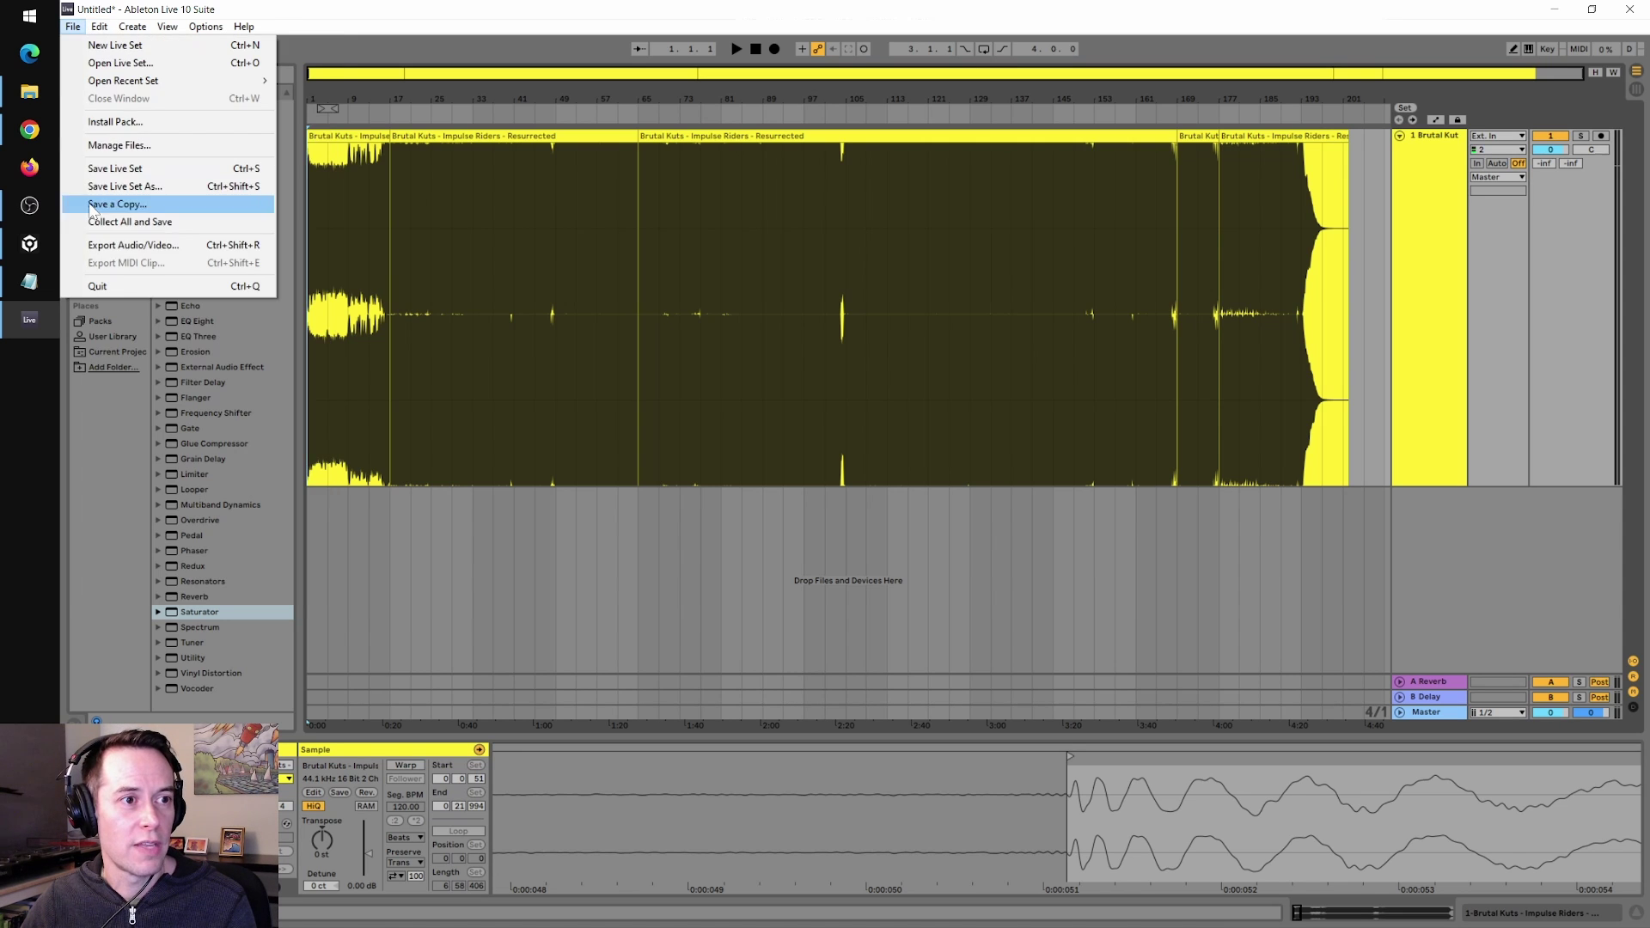
click(95, 245)
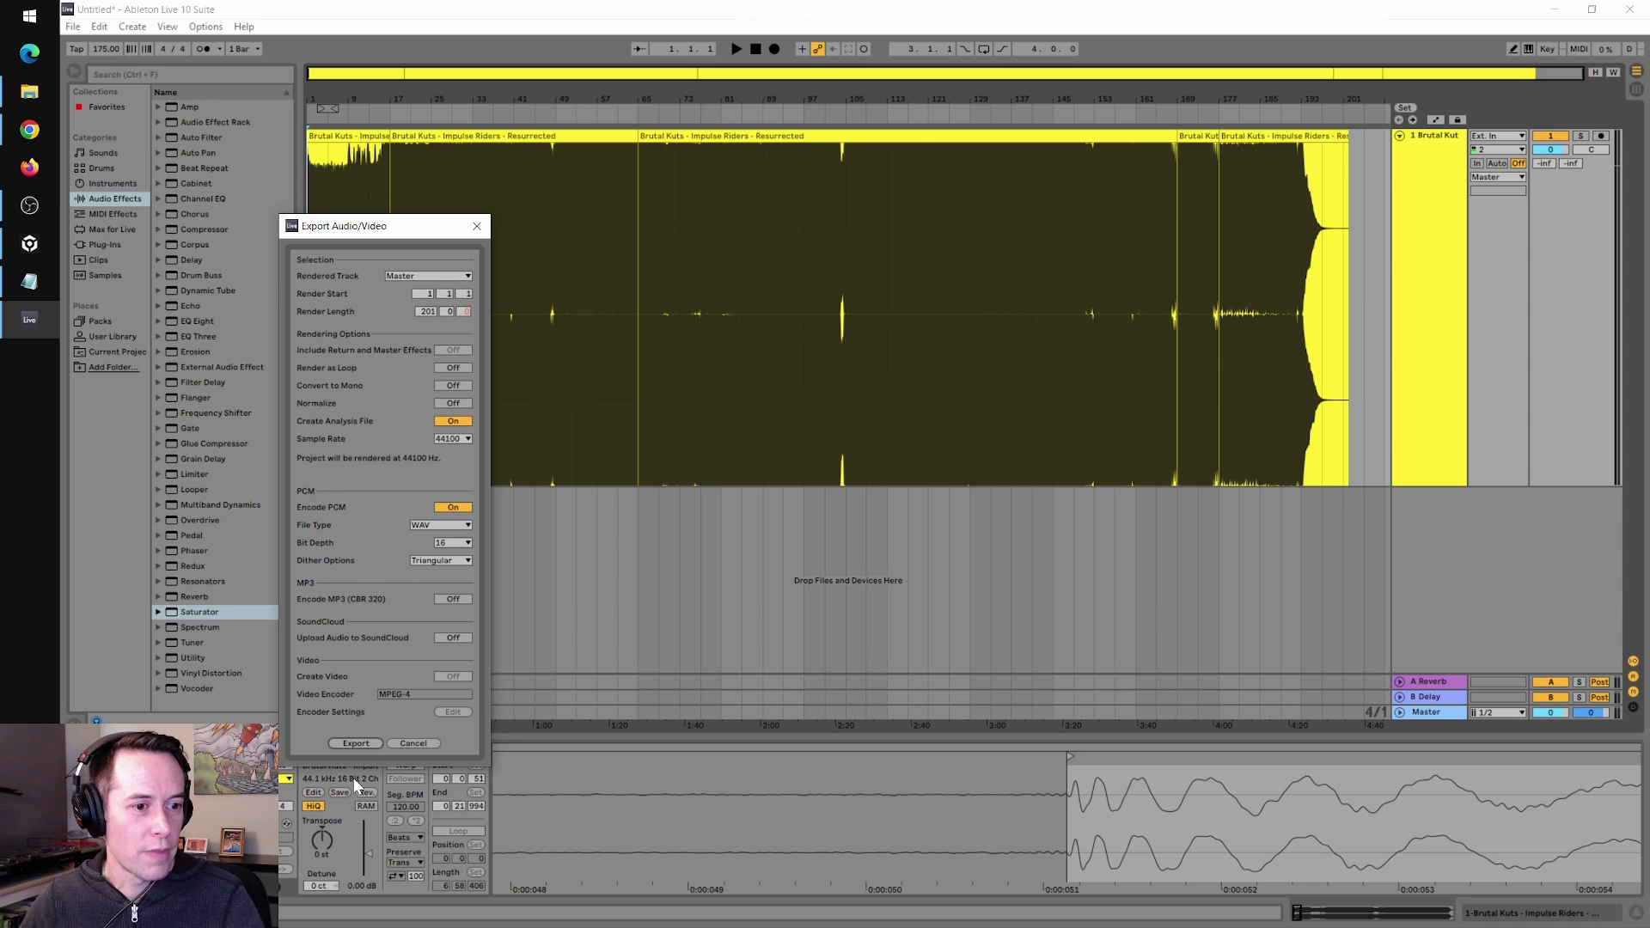
click(359, 744)
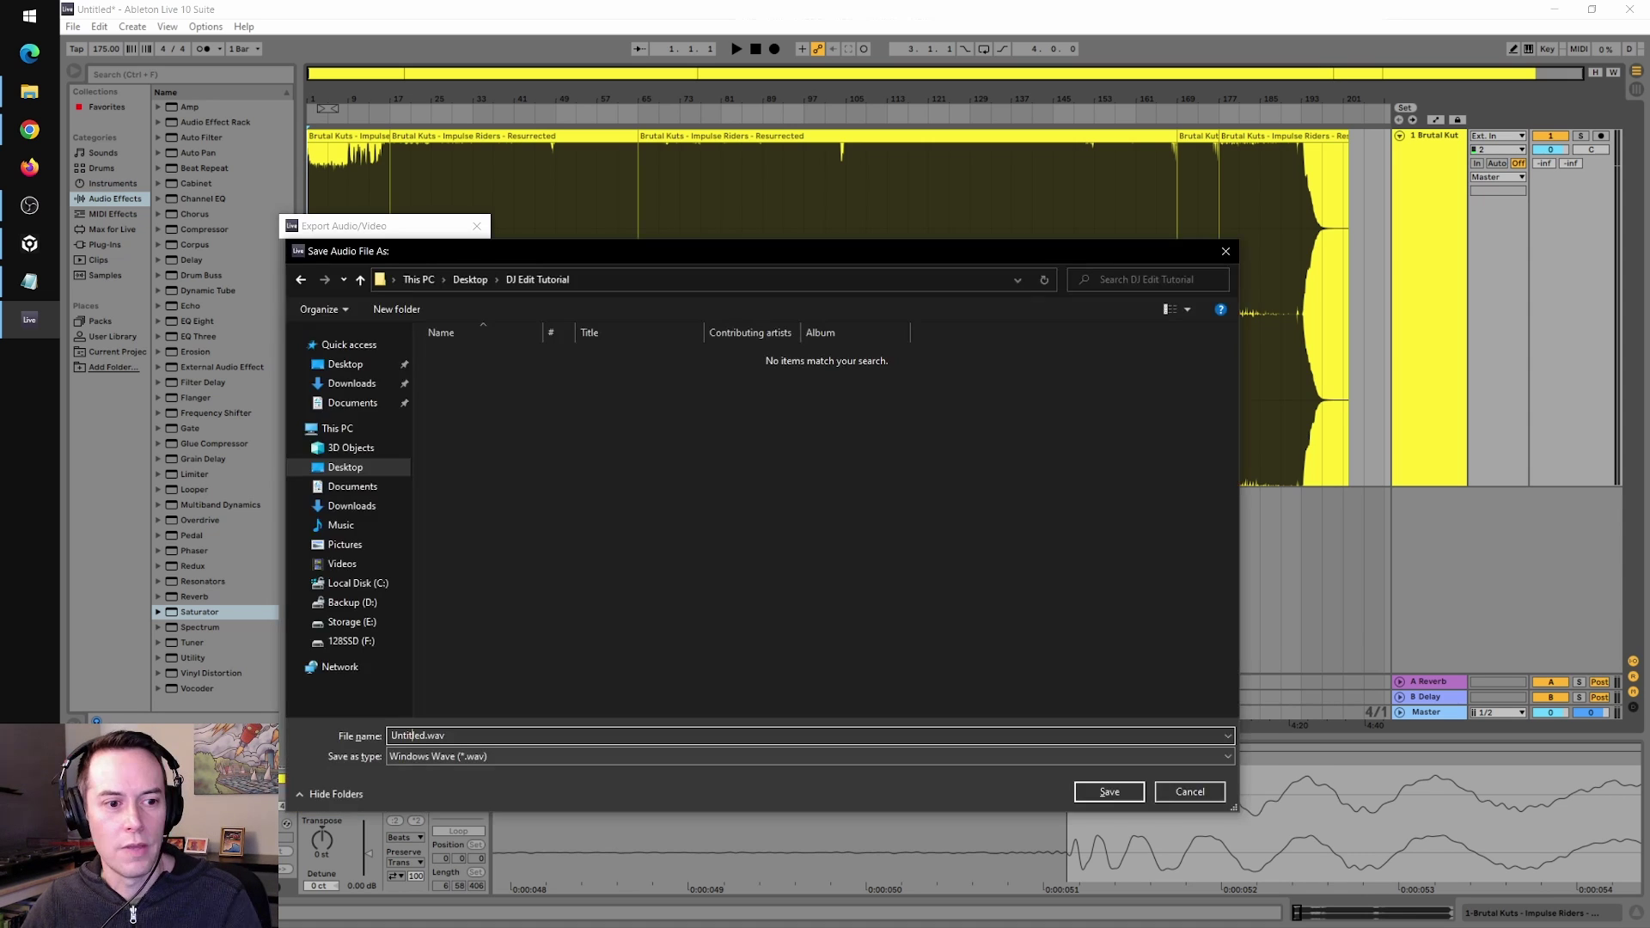
text(Impu)
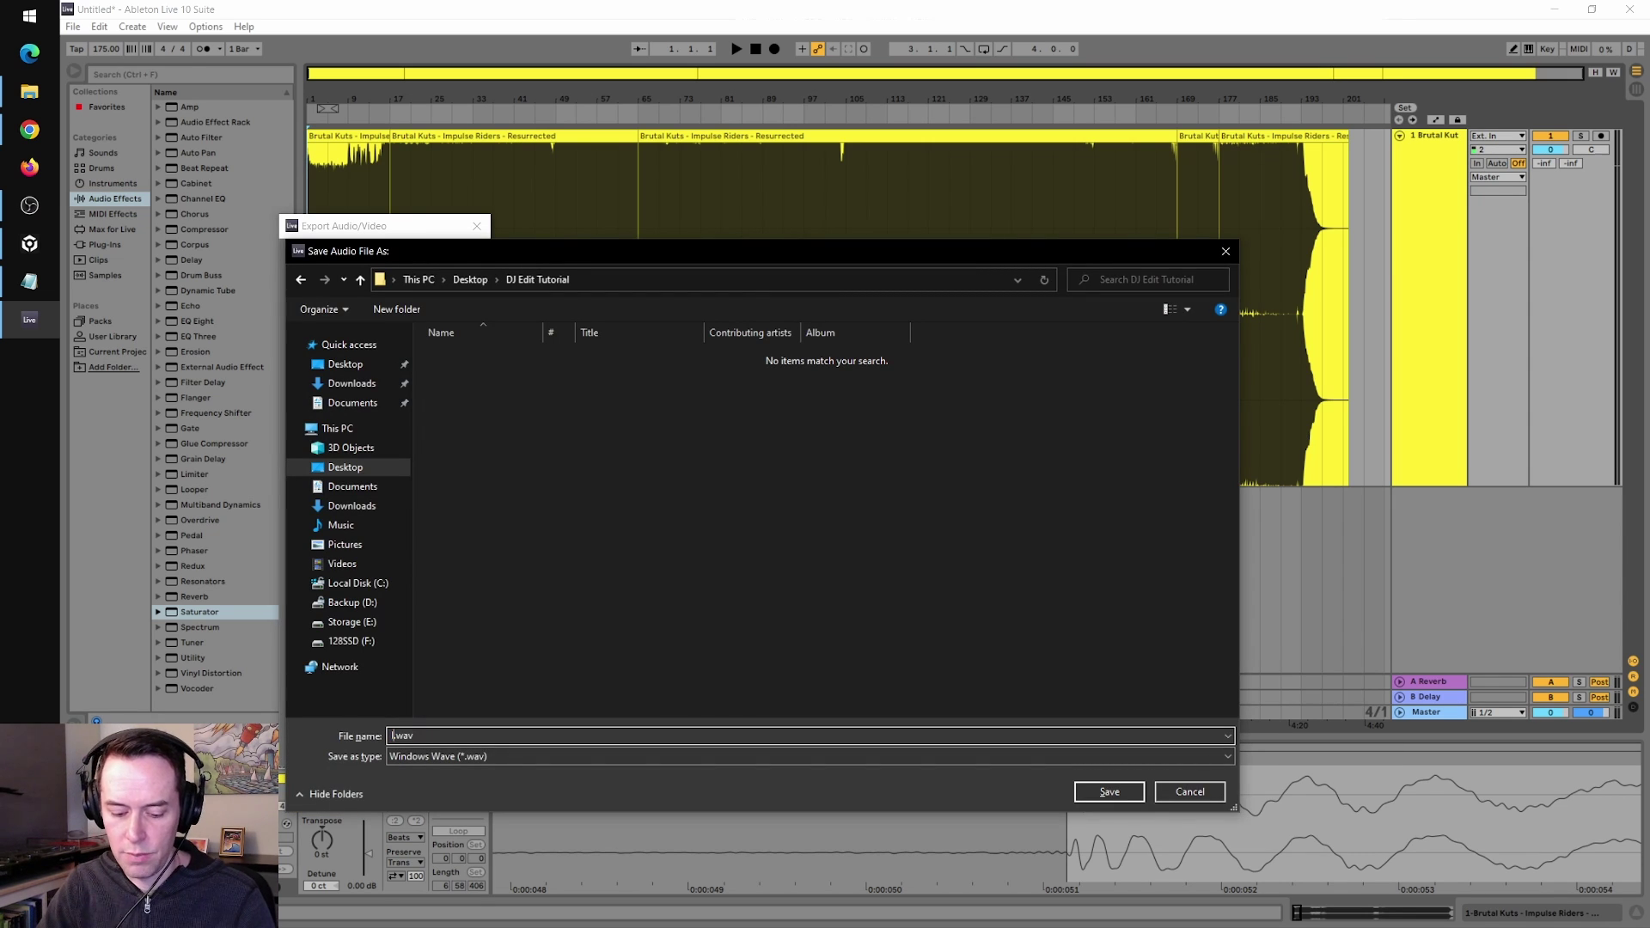
text(lse Riders)
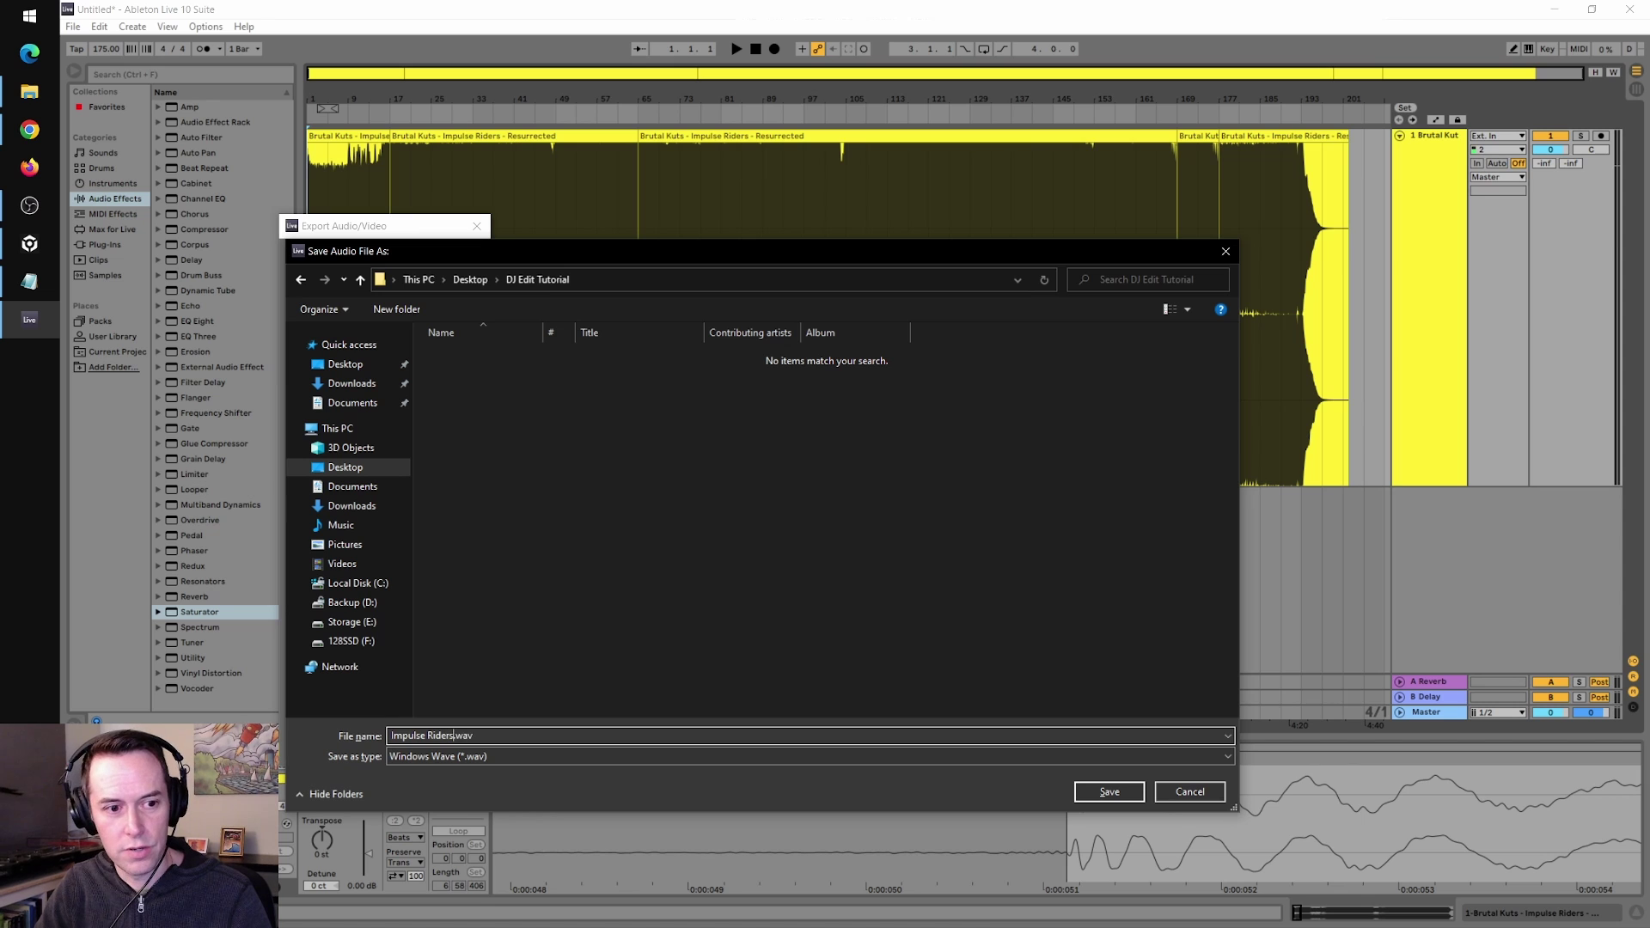
text( - Resurrecte)
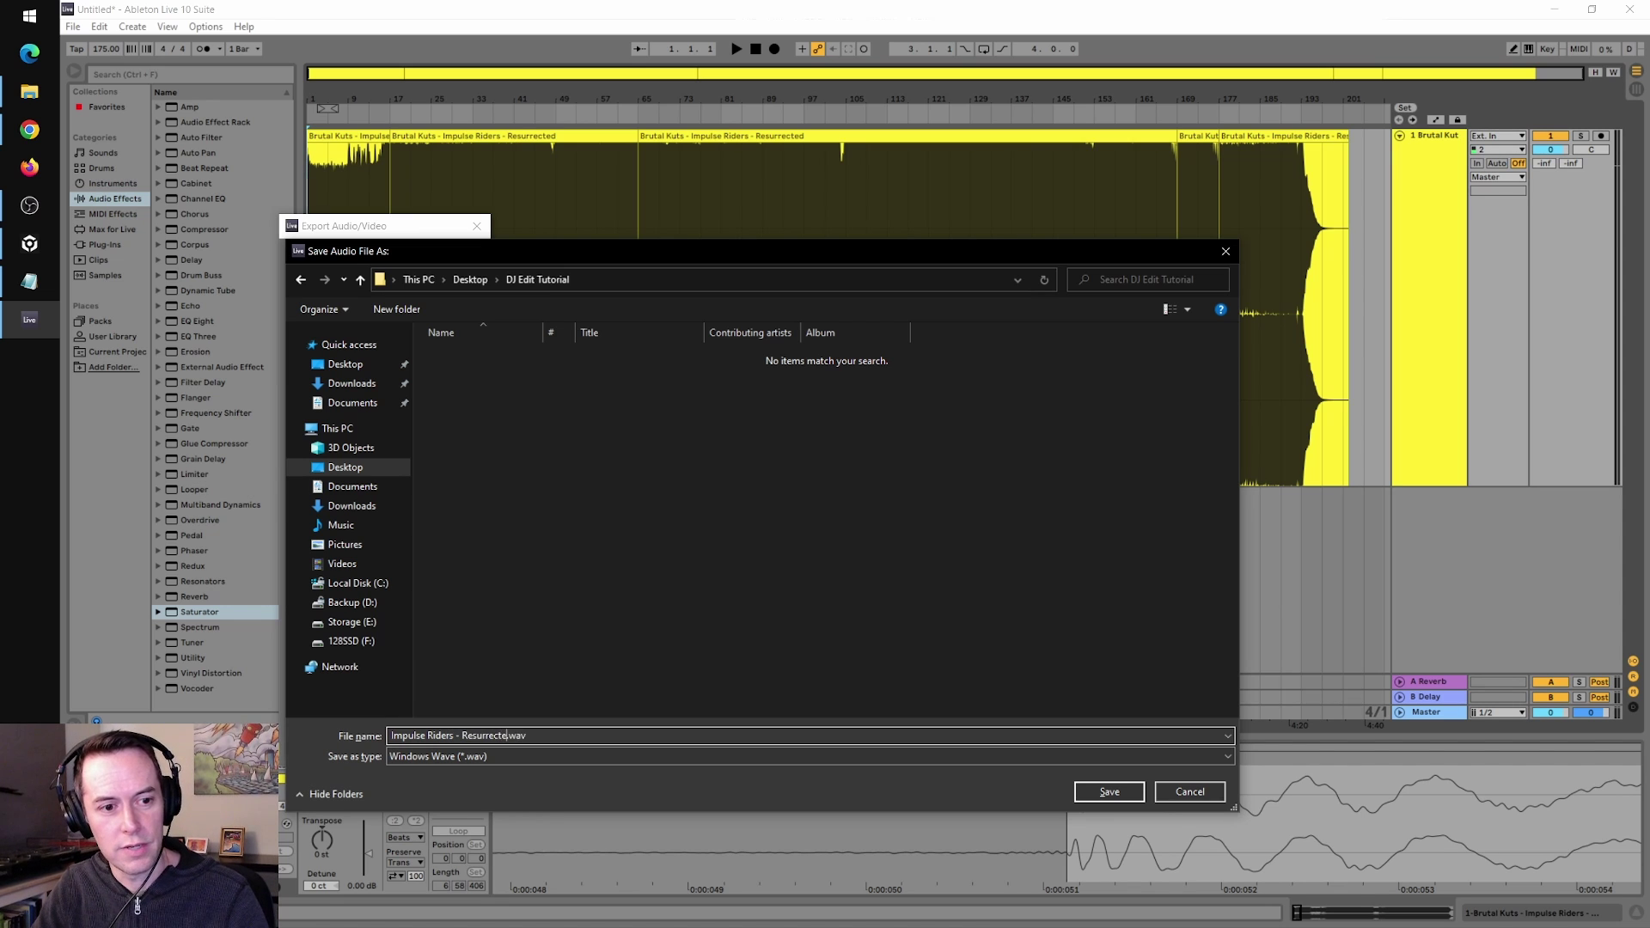
text(d)
key(Return)
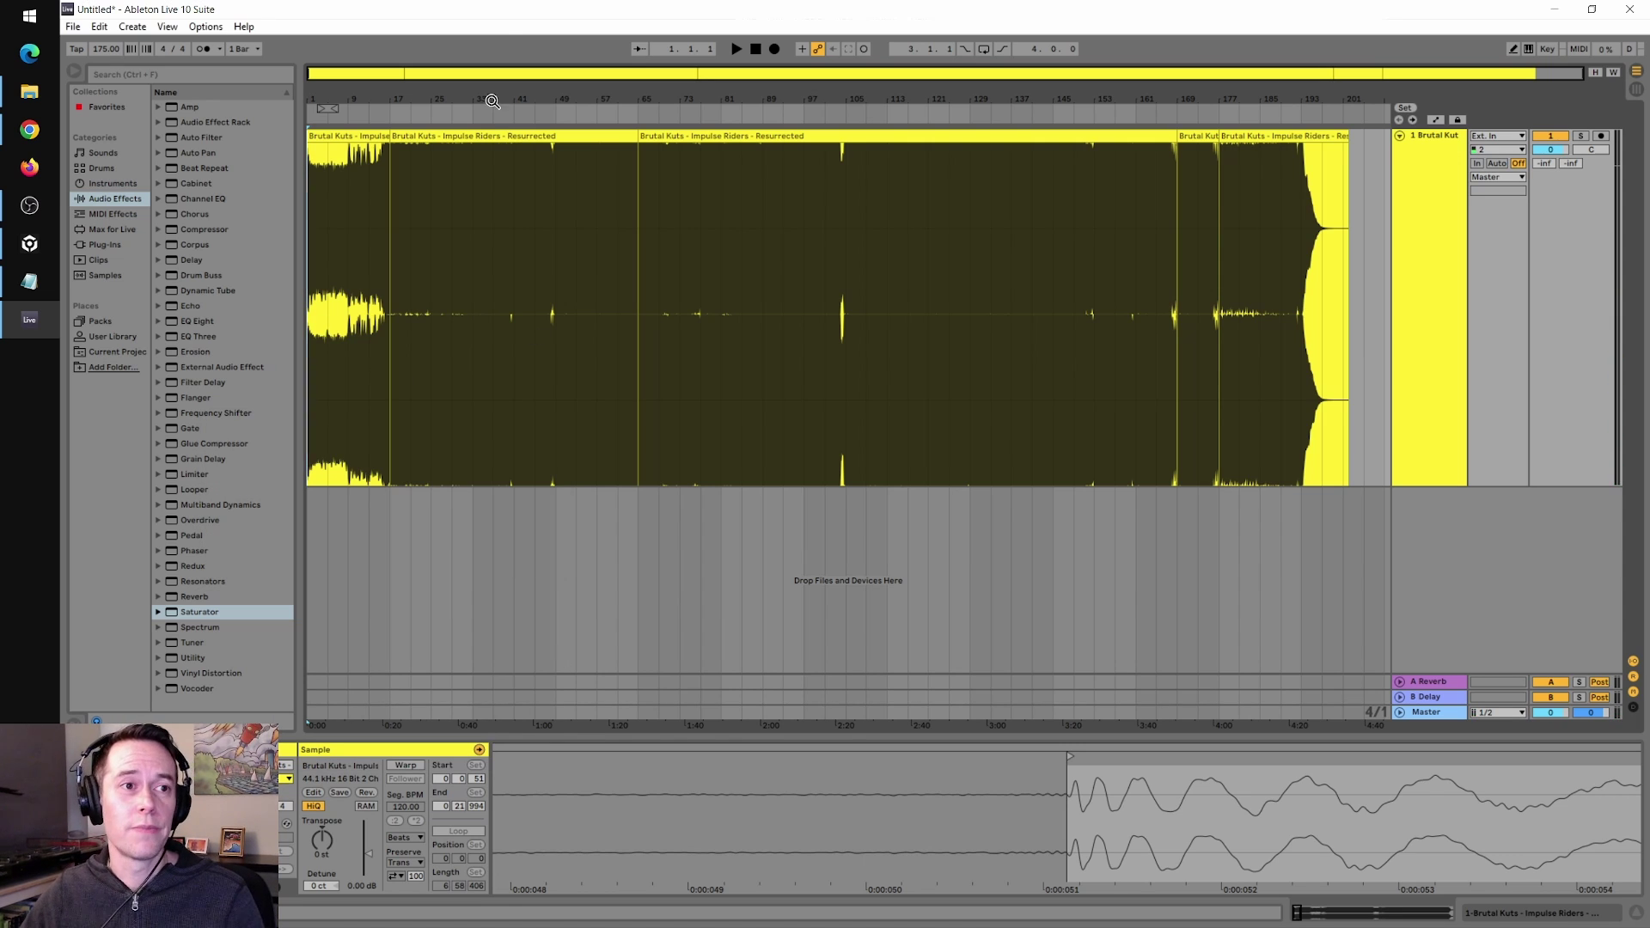
Close the program with the untitled Live set.
click(1629, 9)
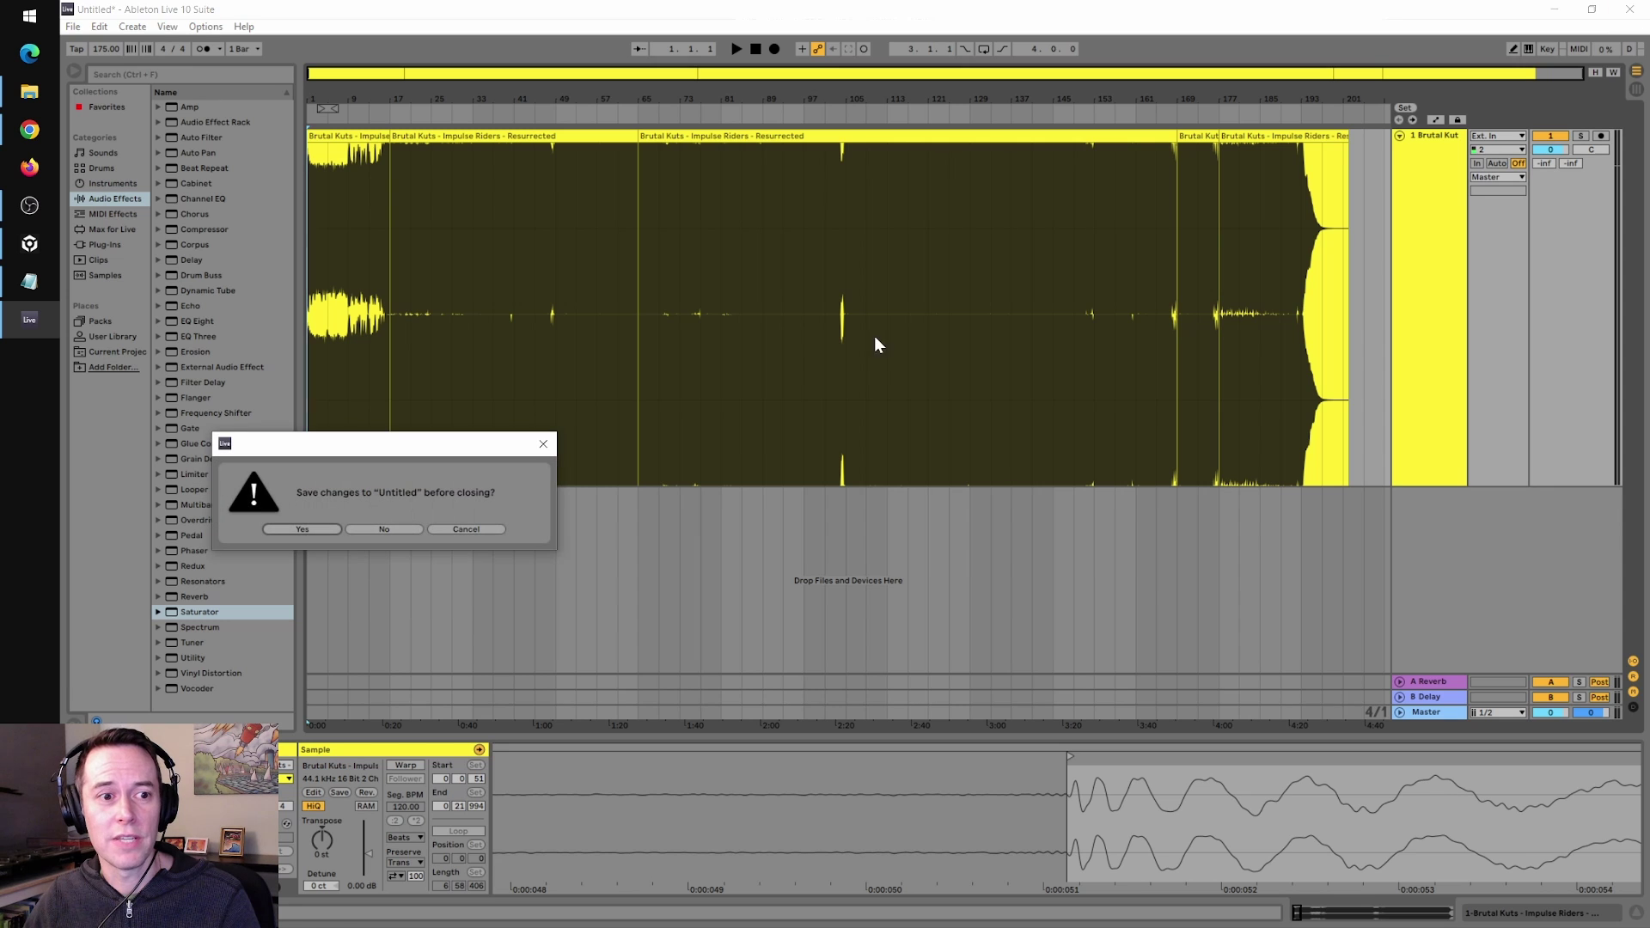